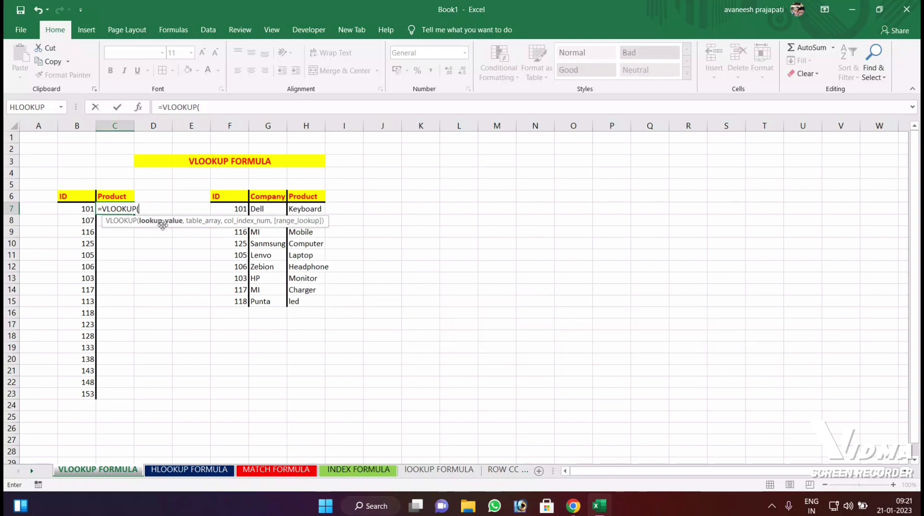
Complete the Product formula in C7 as =VLOOKUP(B7,F6:H15,3,0) and fill it down through C23
{"action": "left_click", "coordinate": [68, 209]}
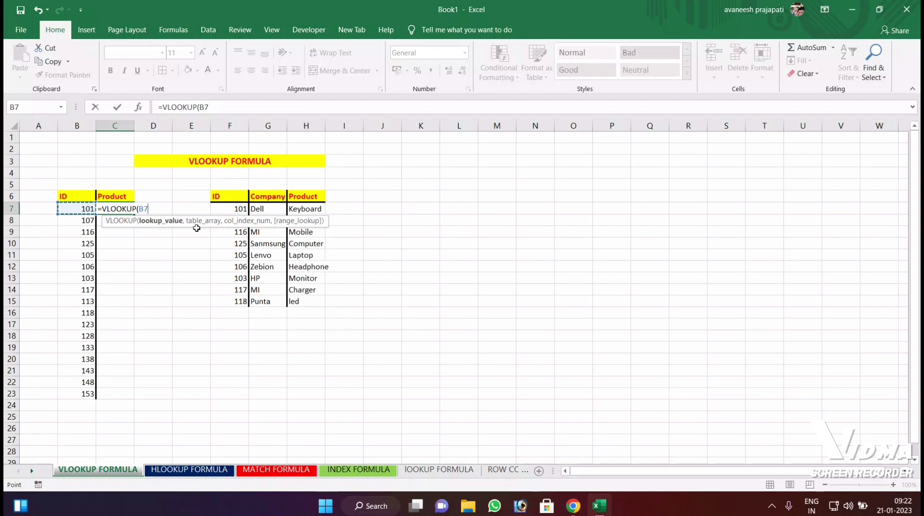
{"action": "type", "text": ","}
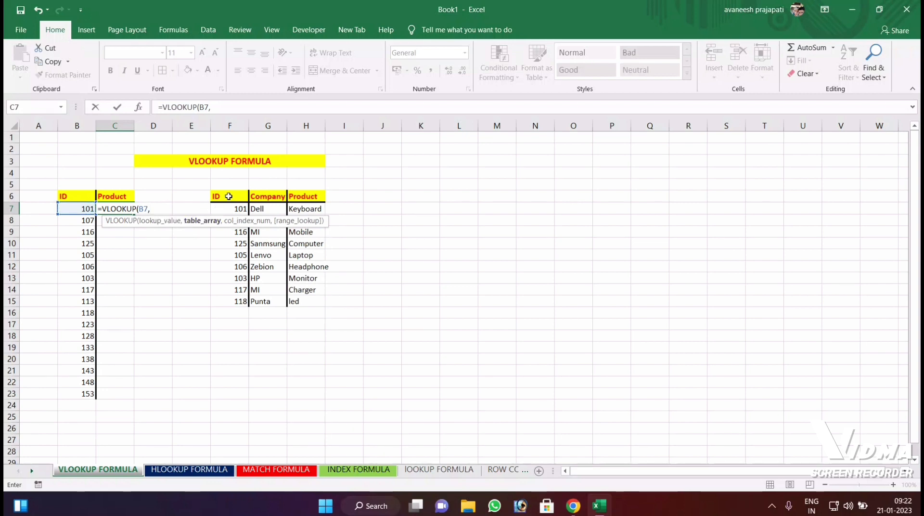
{"action": "left_click_drag", "start_coordinate": [229, 195], "coordinate": [310, 304]}
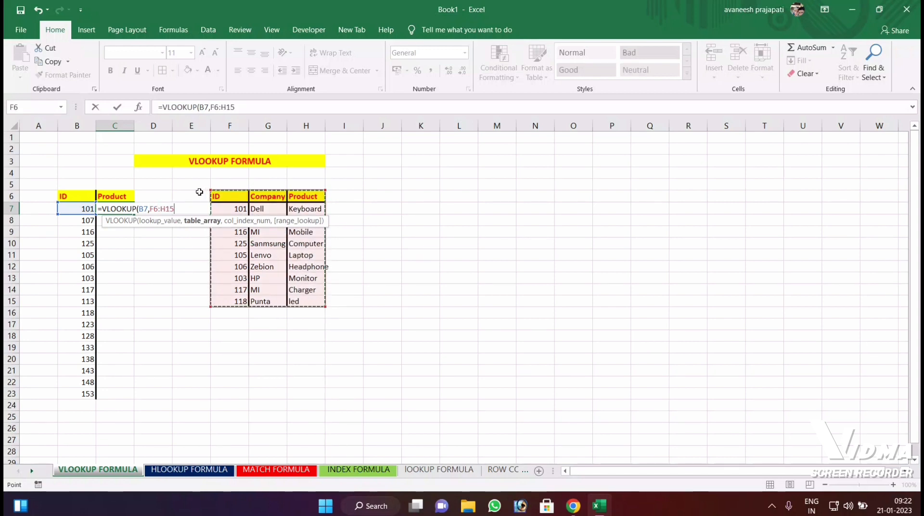
{"action": "type", "text": ",3"}
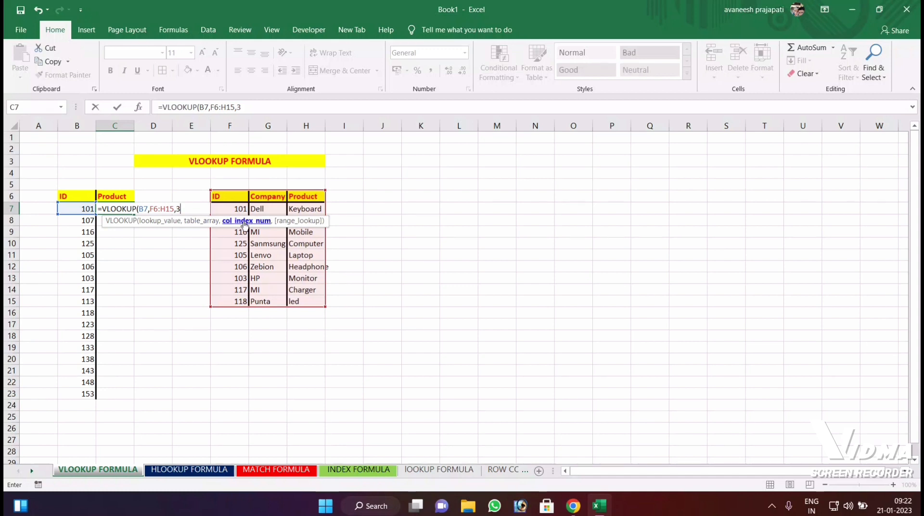
{"action": "type", "text": ",0"}
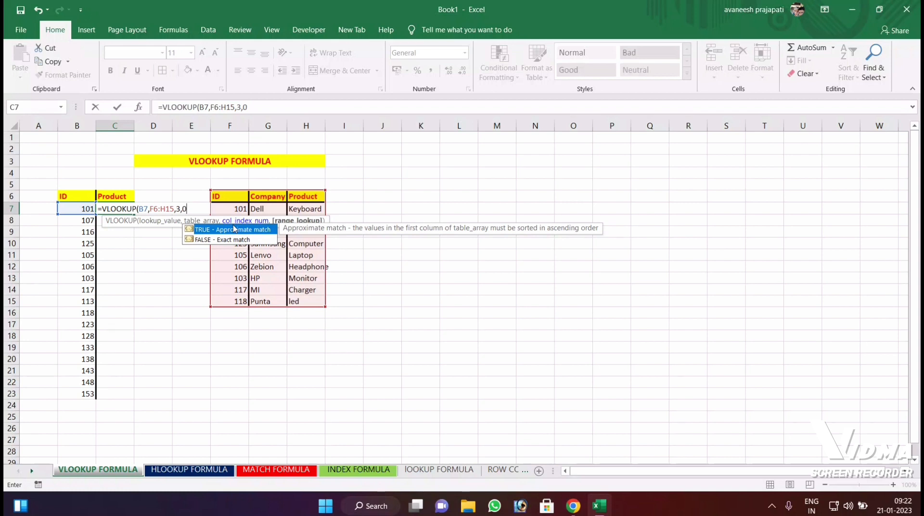
{"action": "key", "text": "Return"}
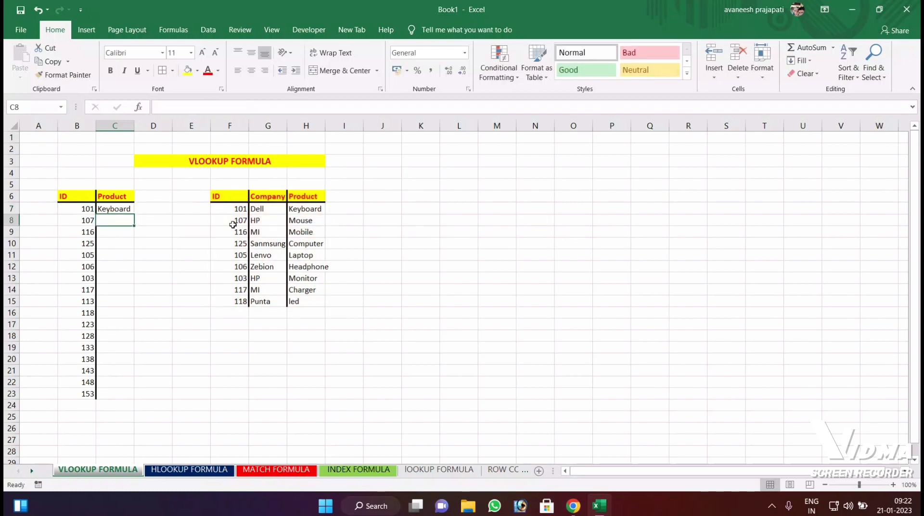
{"action": "left_click", "coordinate": [109, 208]}
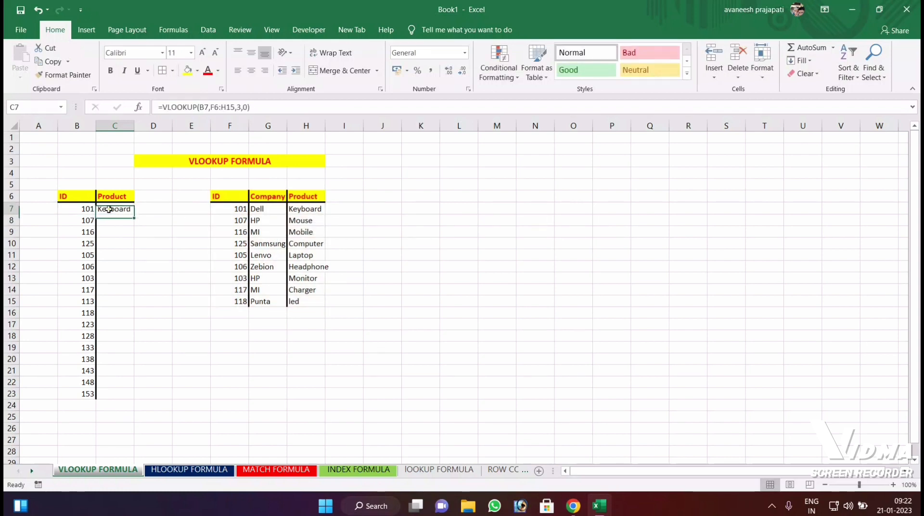
{"action": "left_click_drag", "start_coordinate": [133, 215], "coordinate": [131, 398]}
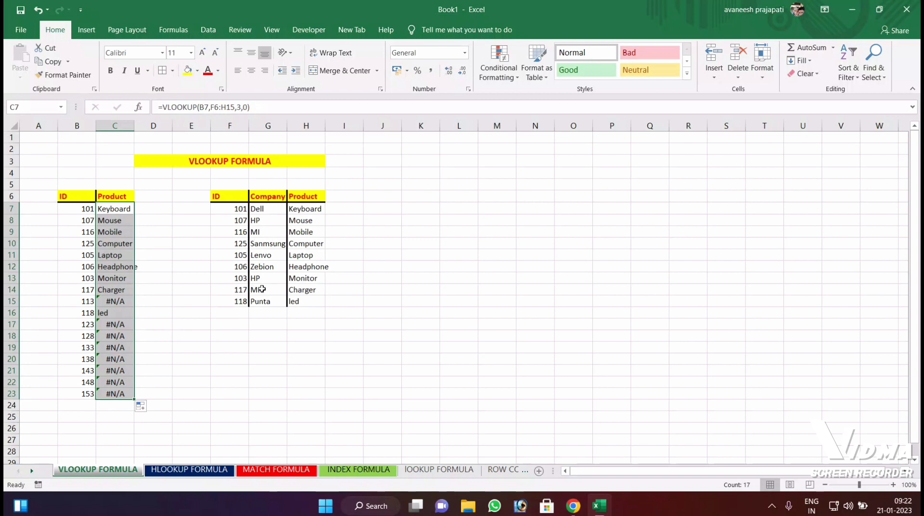
Change the lookup ID in B15 to 101 and the one in B7 to 107
{"action": "left_click", "coordinate": [79, 301]}
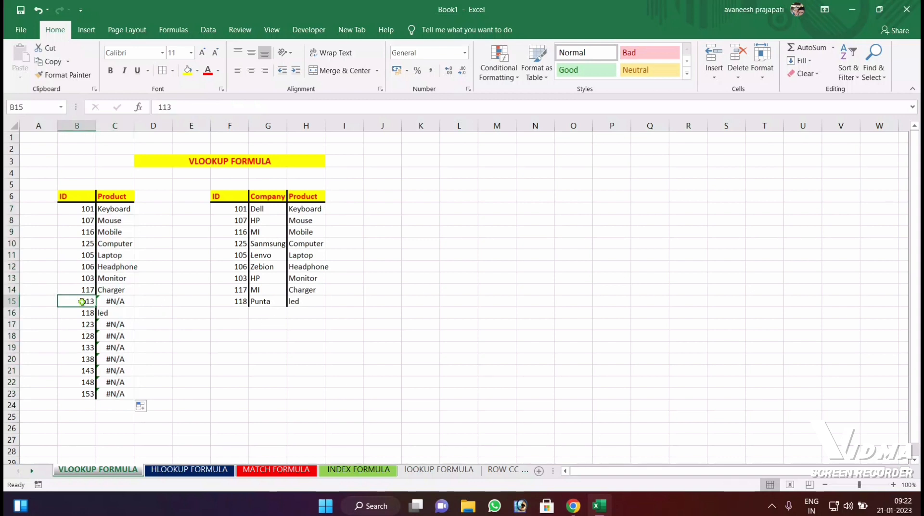
{"action": "type", "text": "101"}
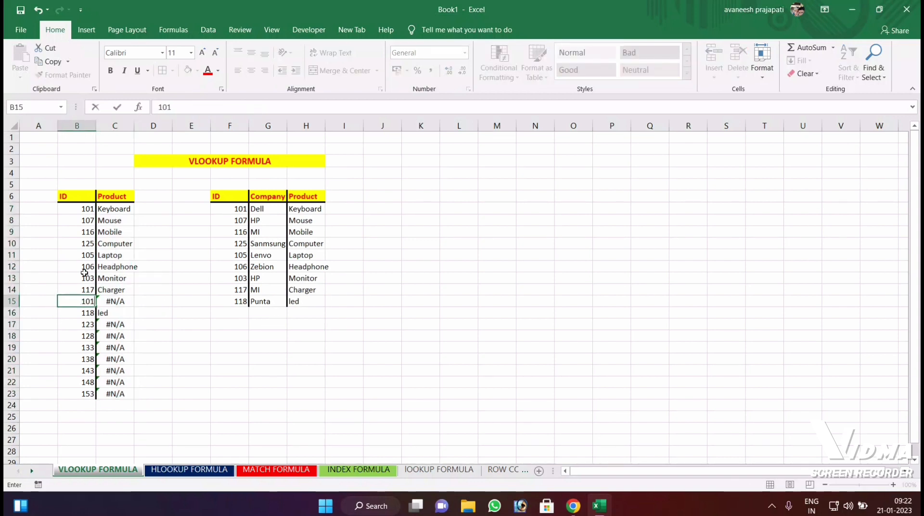
{"action": "key", "text": "Return"}
{"action": "key", "text": "Up"}
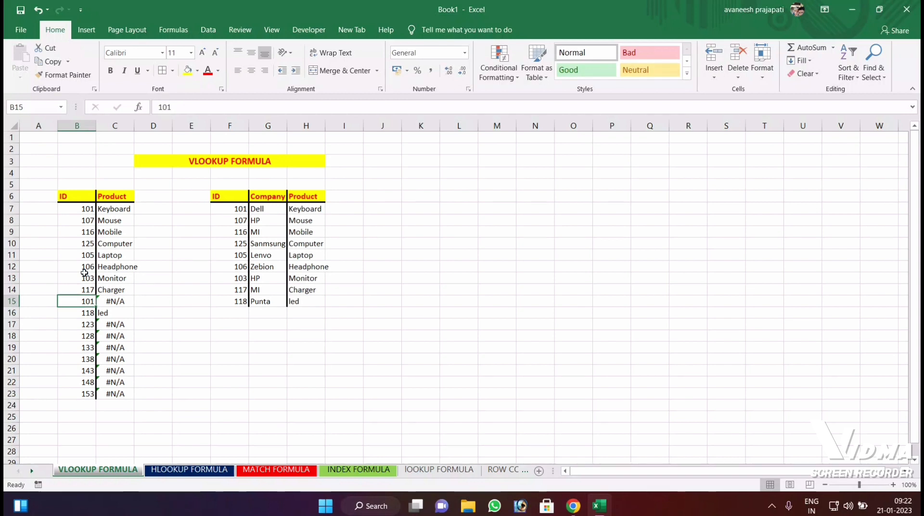
{"action": "left_click", "coordinate": [85, 210]}
{"action": "type", "text": "107"}
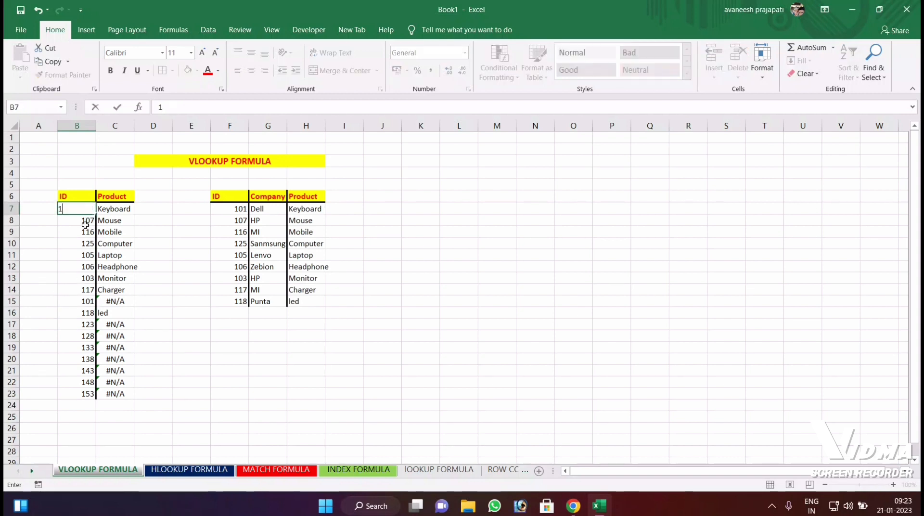
{"action": "key", "text": "Return"}
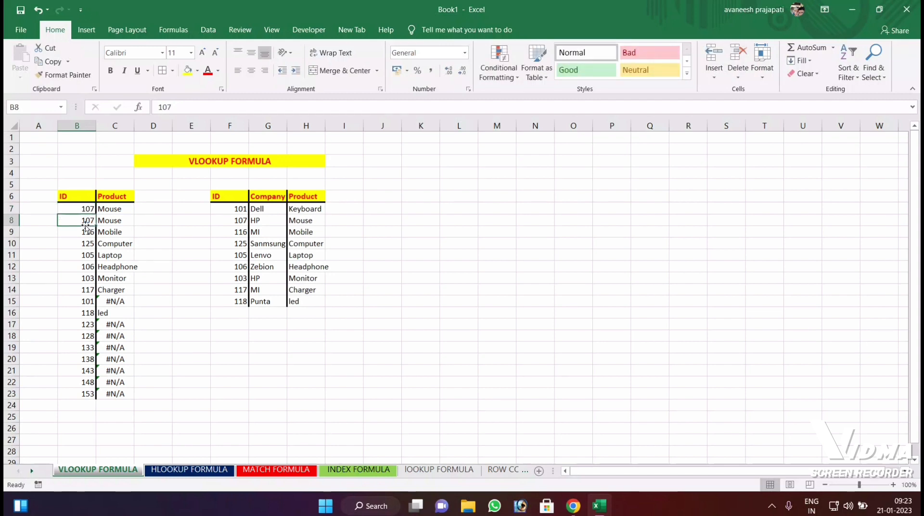
{"action": "key", "text": "Up"}
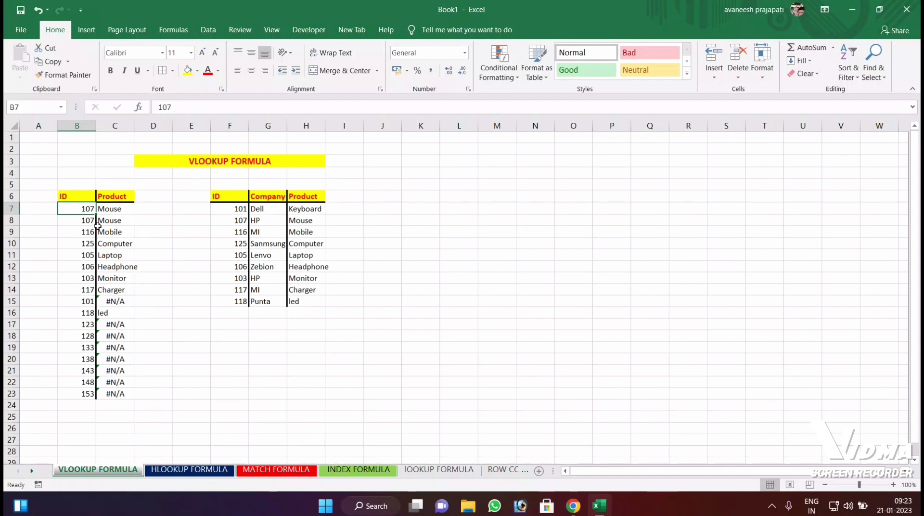
Copy the Company header from G6 into D6, beside the Product header of the lookup list
{"action": "left_click", "coordinate": [153, 195]}
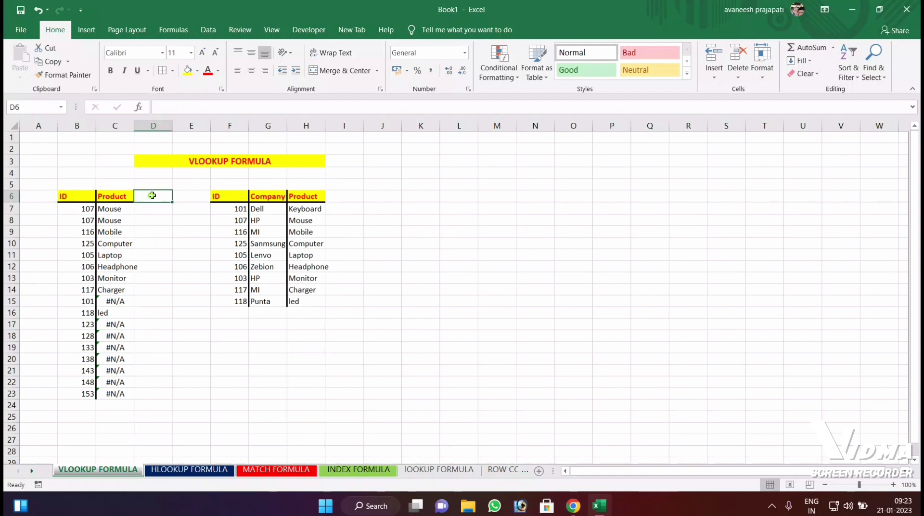
{"action": "left_click", "coordinate": [256, 195]}
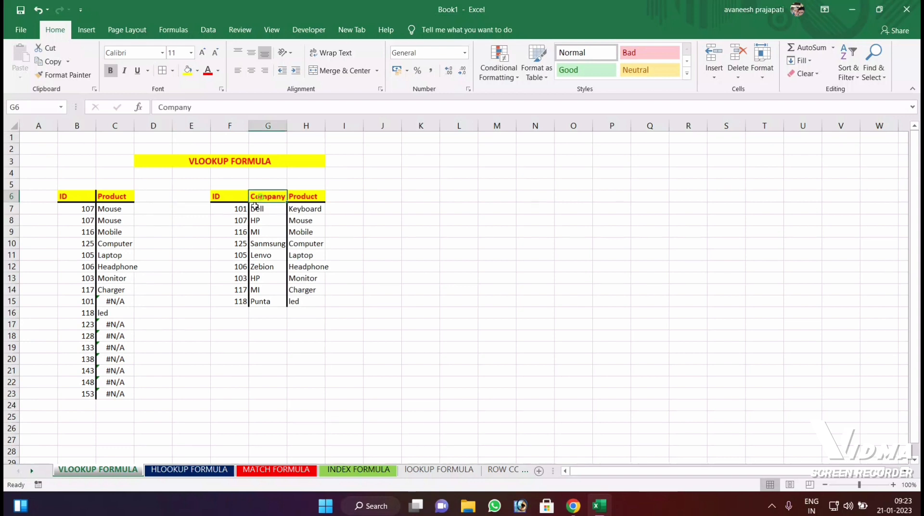
{"action": "key", "text": "ctrl+c"}
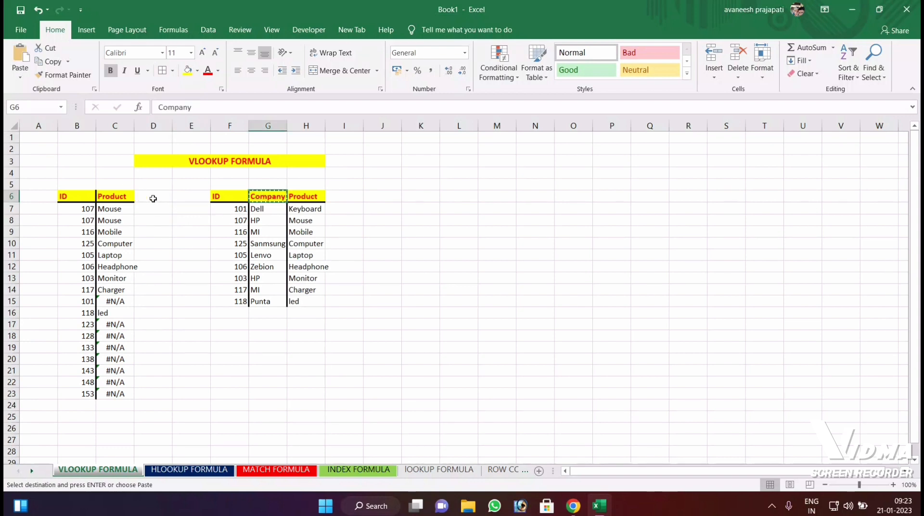
{"action": "left_click", "coordinate": [153, 197]}
{"action": "key", "text": "ctrl+v"}
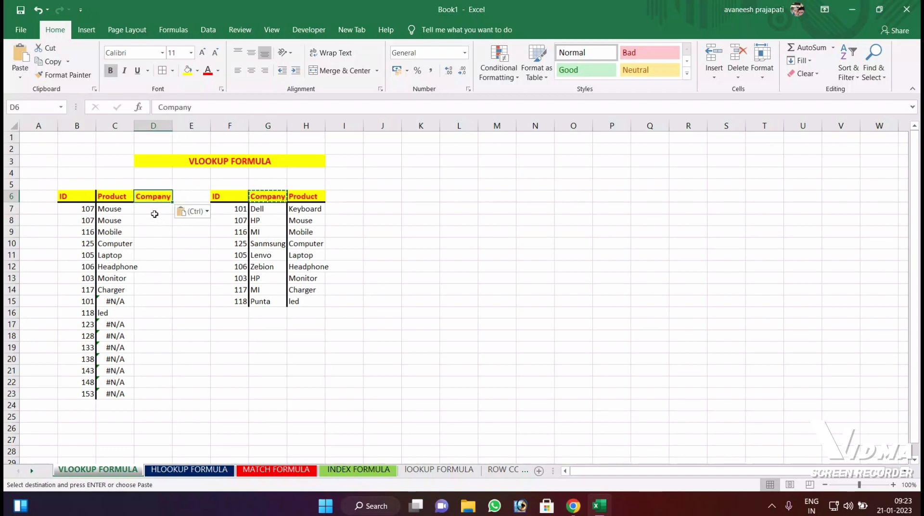
Enter the formula =VLOOKUP(B7,F6:H15,2,0) in D7 to look up the company for the ID
{"action": "left_click", "coordinate": [150, 211]}
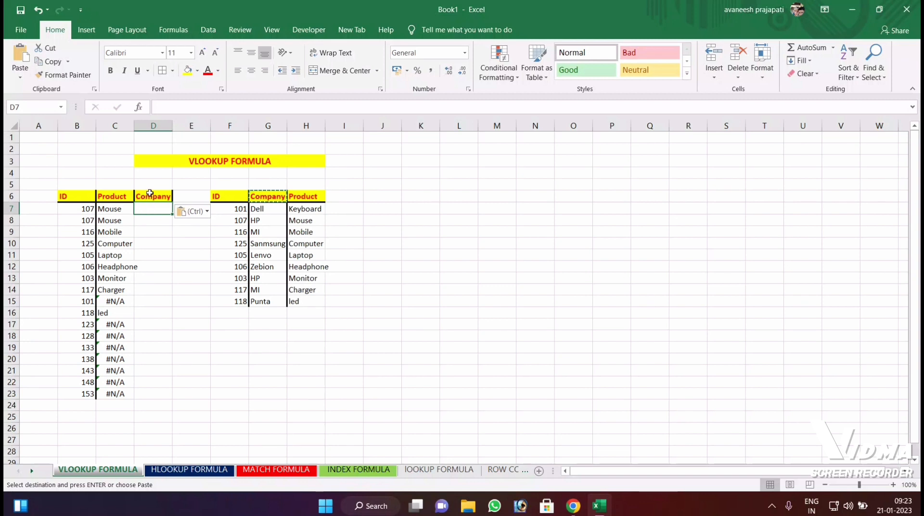
{"action": "left_click", "coordinate": [157, 256]}
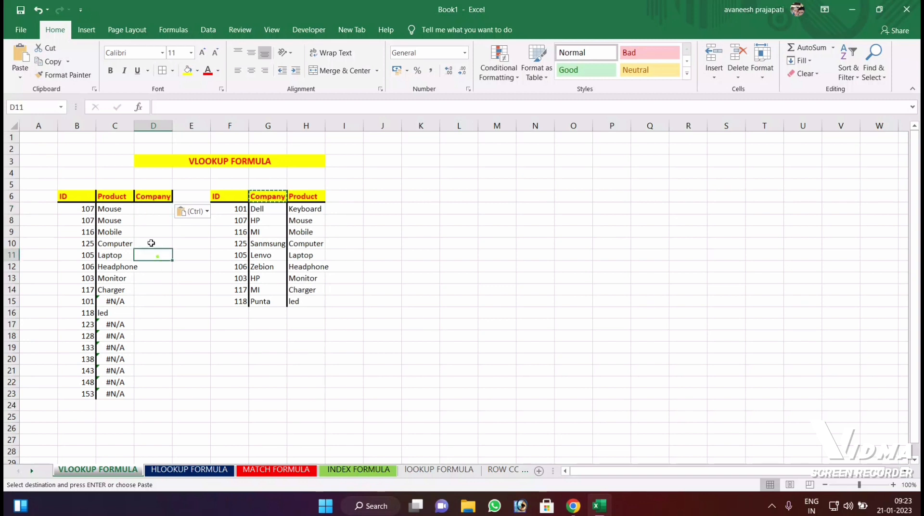
{"action": "left_click", "coordinate": [157, 206]}
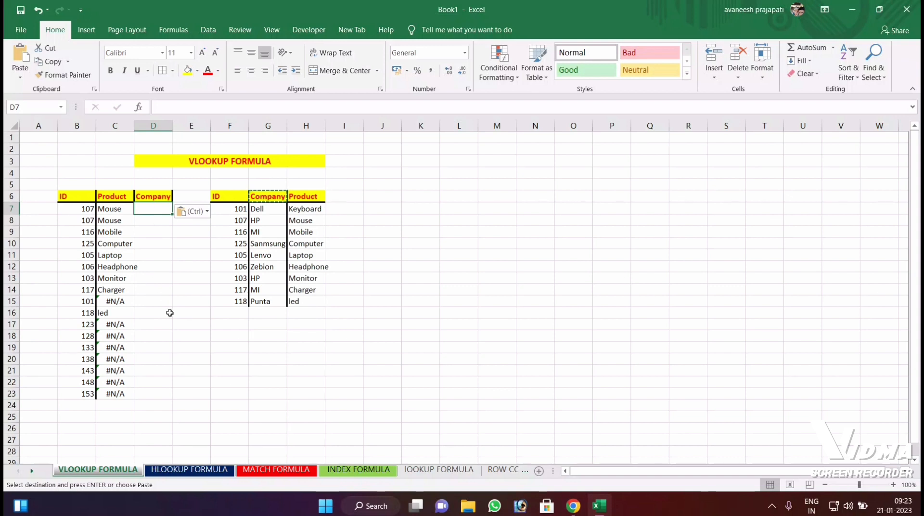
{"action": "type", "text": "=V"}
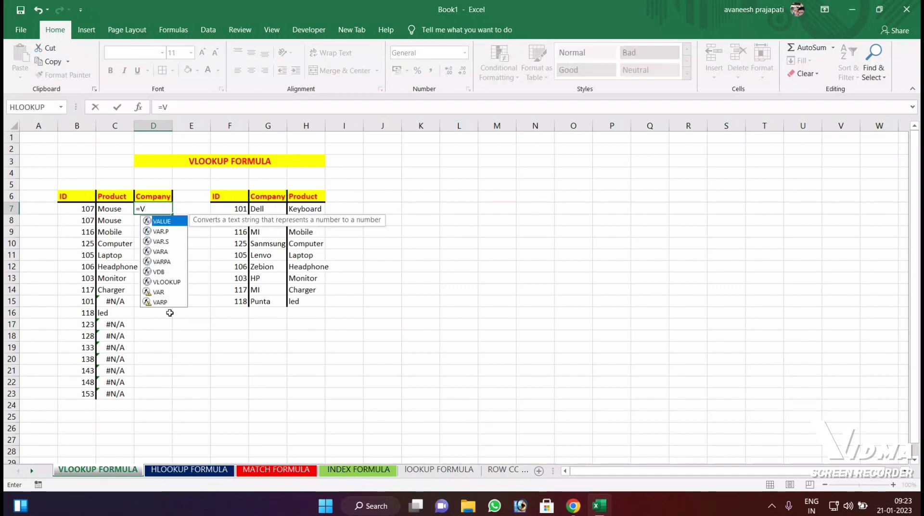
{"action": "type", "text": "LOOK"}
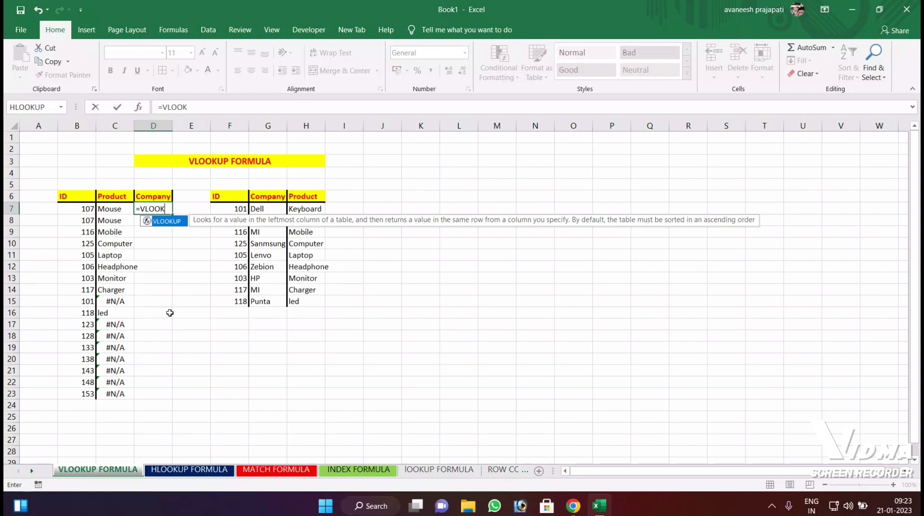
{"action": "type", "text": "UP("}
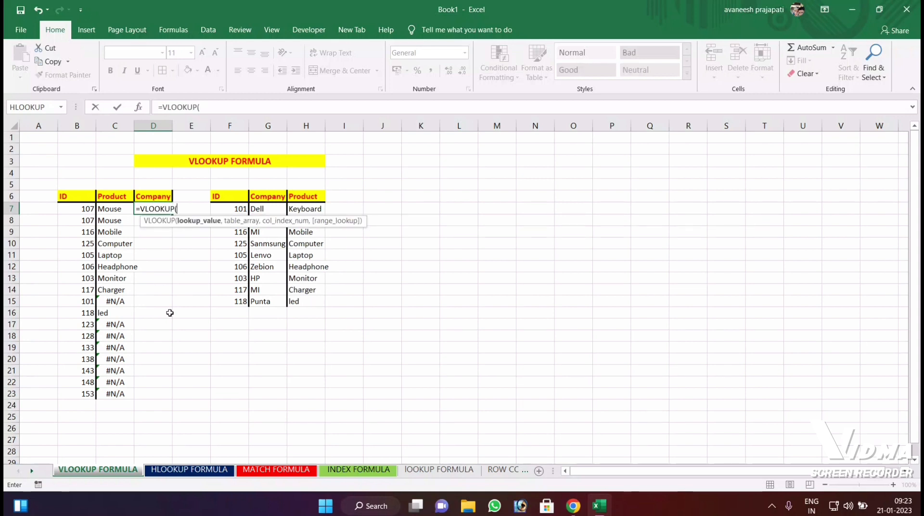
{"action": "left_click", "coordinate": [74, 209]}
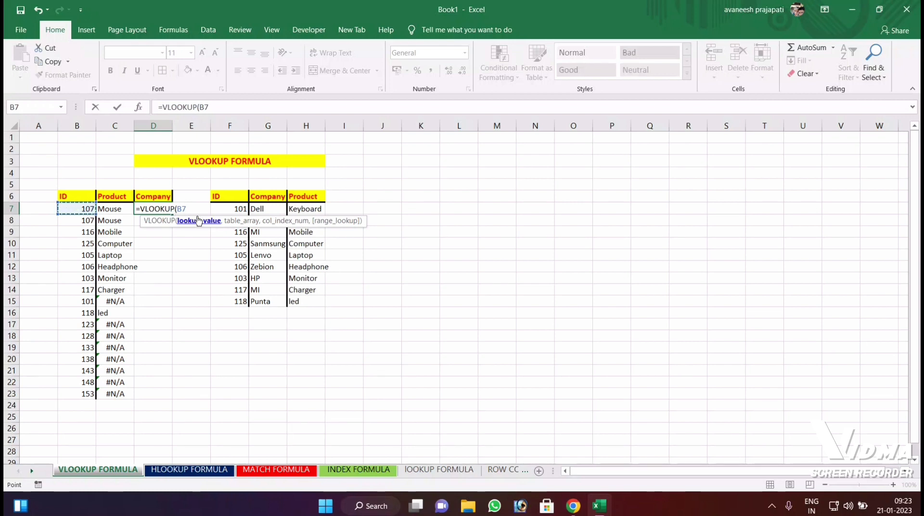
{"action": "type", "text": ","}
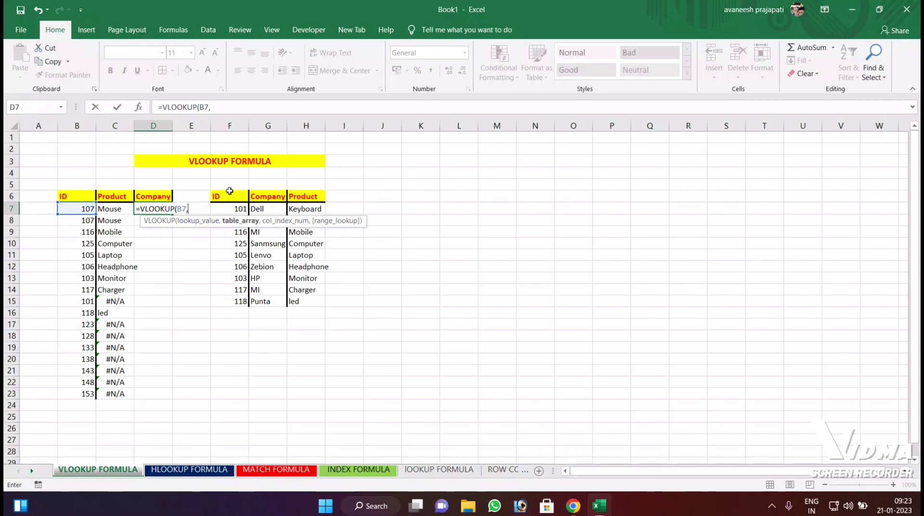
{"action": "left_click_drag", "start_coordinate": [229, 191], "coordinate": [321, 304]}
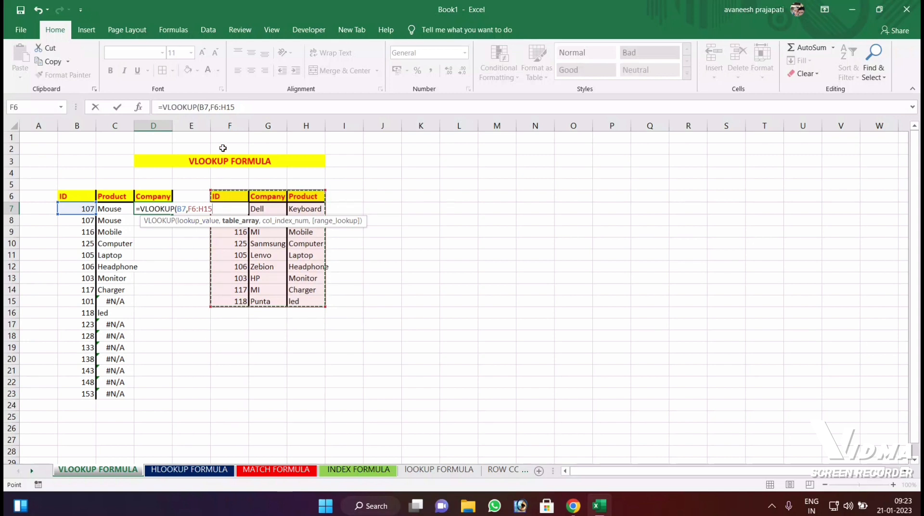
{"action": "type", "text": ",2"}
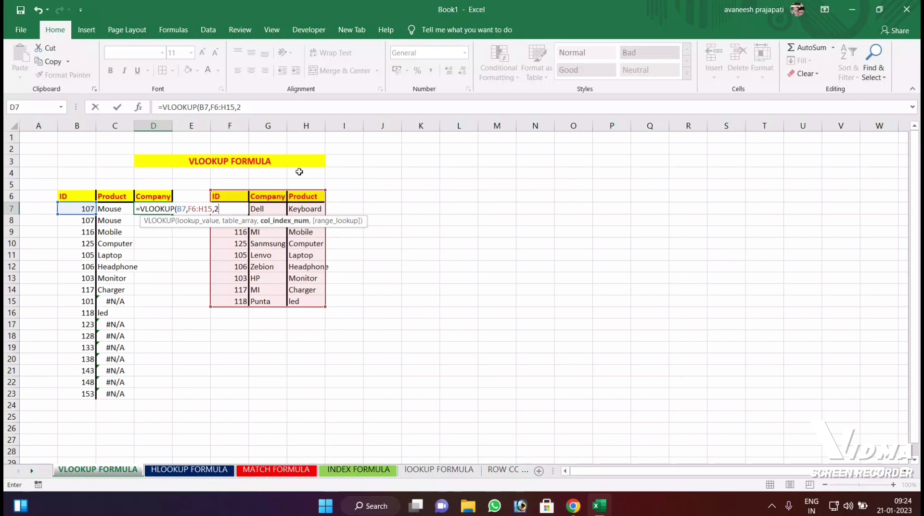
{"action": "type", "text": ",0"}
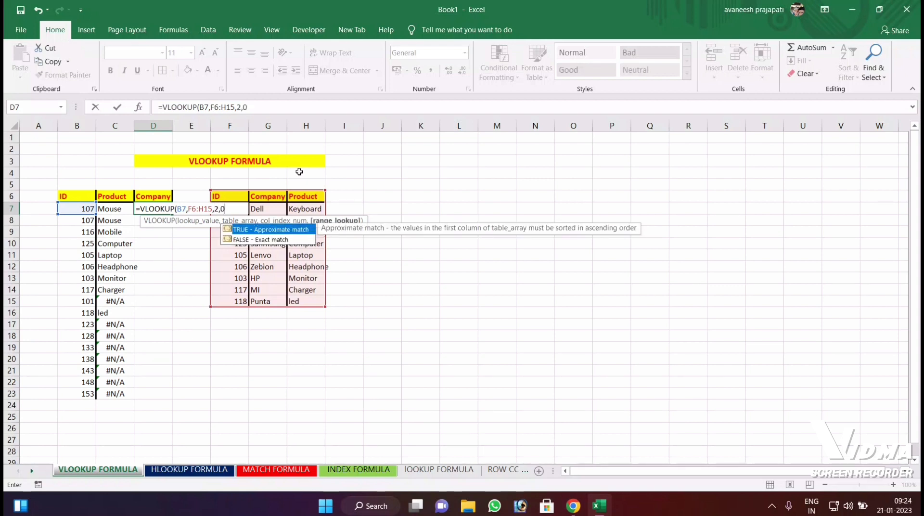
{"action": "key", "text": "Return"}
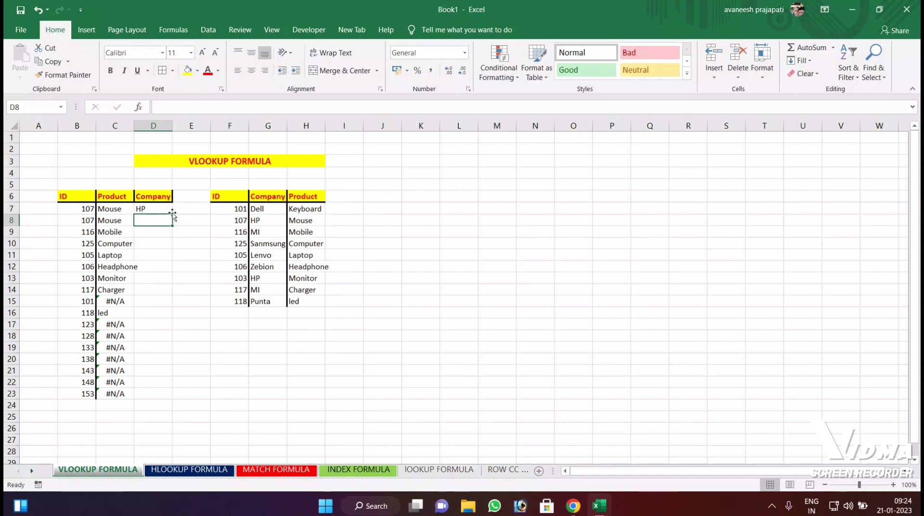
Fill the company lookup formula from D7 down through D16
{"action": "left_click", "coordinate": [148, 209]}
{"action": "left_click_drag", "start_coordinate": [173, 214], "coordinate": [159, 319]}
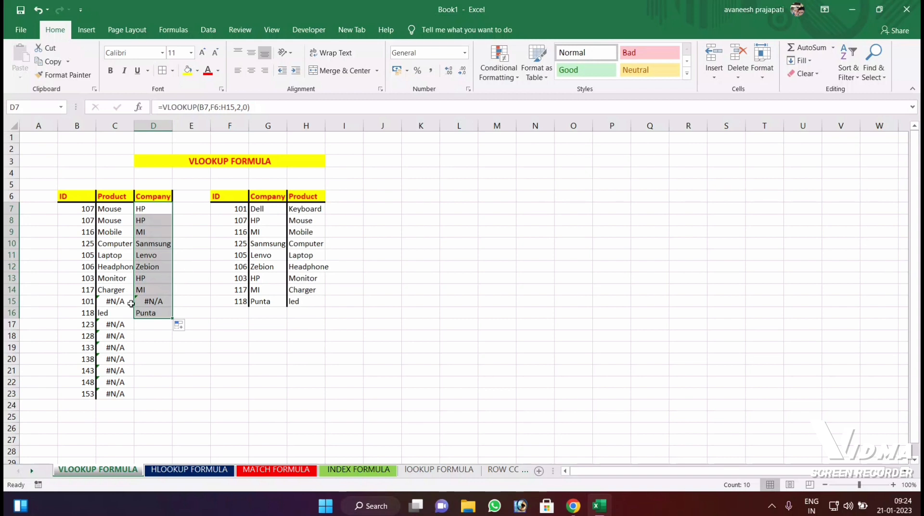
{"action": "left_click", "coordinate": [193, 244]}
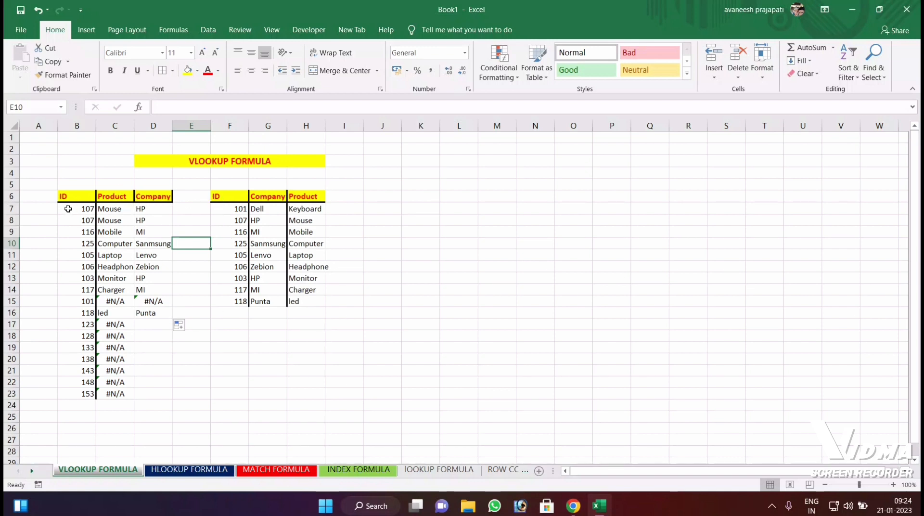
Switch to the HLOOKUP FORMULA worksheet and select cell C10 in its empty Product column
{"action": "left_click", "coordinate": [197, 474]}
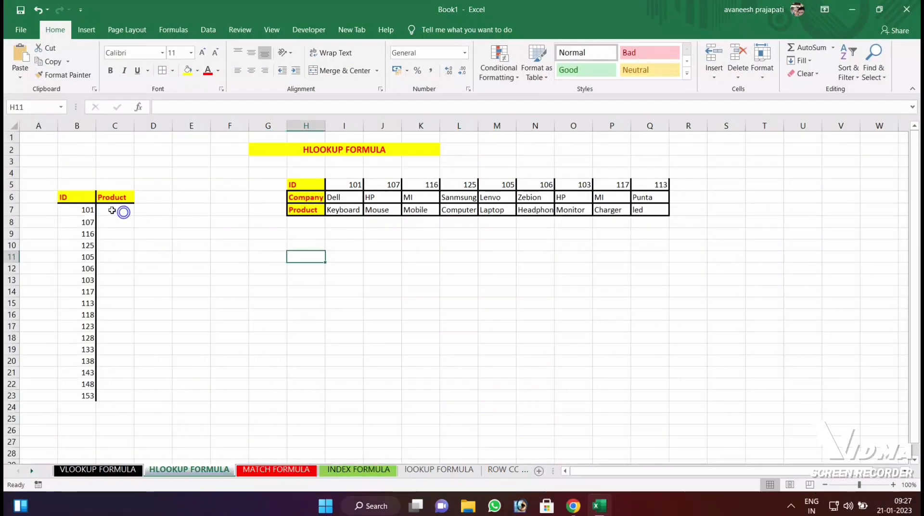
{"action": "left_click", "coordinate": [116, 210]}
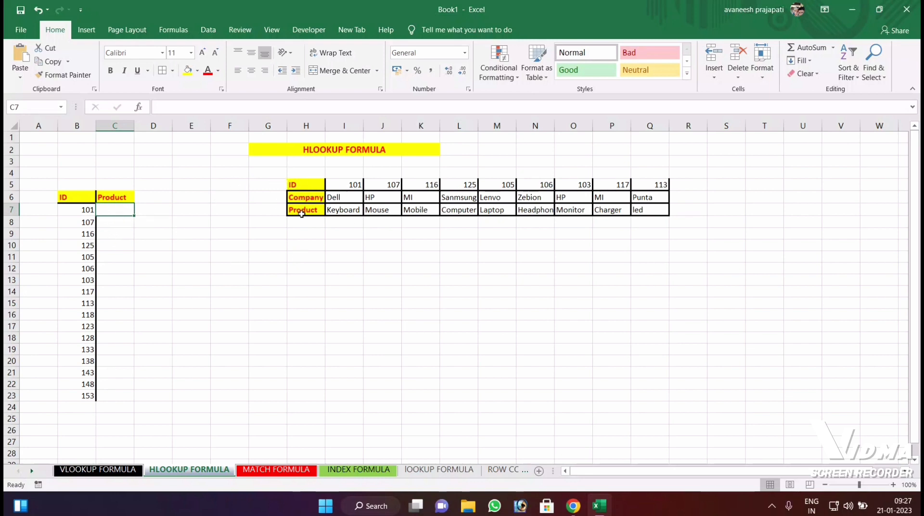
{"action": "left_click", "coordinate": [132, 242]}
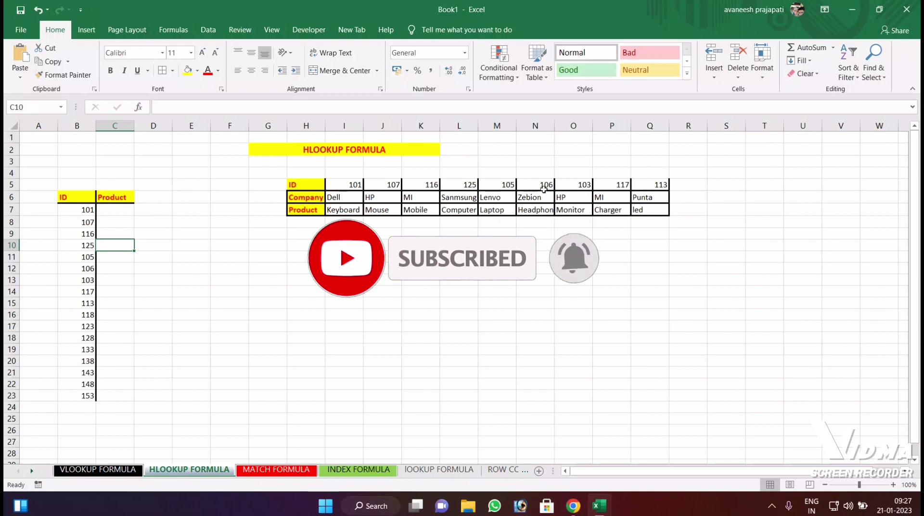
Apply cell borders to the ID row of the lookup table, H5:Q5
{"action": "left_click_drag", "start_coordinate": [292, 184], "coordinate": [654, 185]}
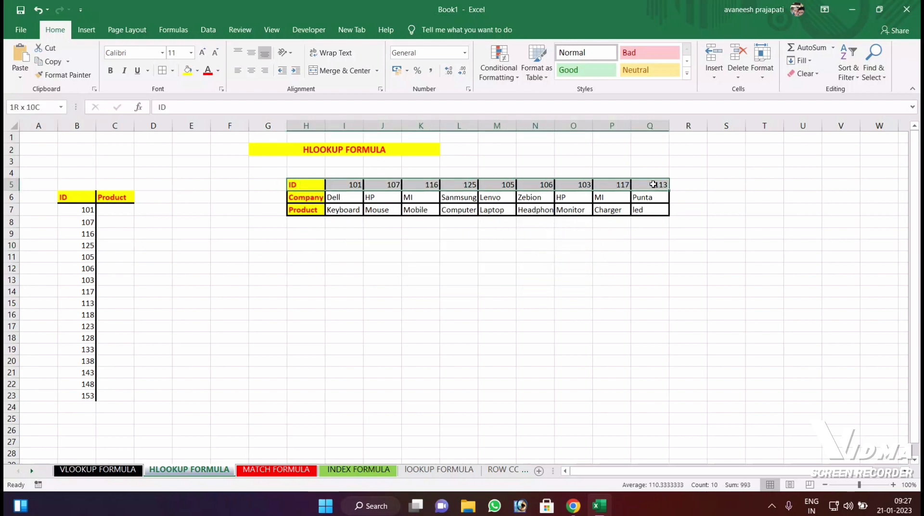
{"action": "left_click", "coordinate": [163, 70]}
{"action": "left_click", "coordinate": [339, 210]}
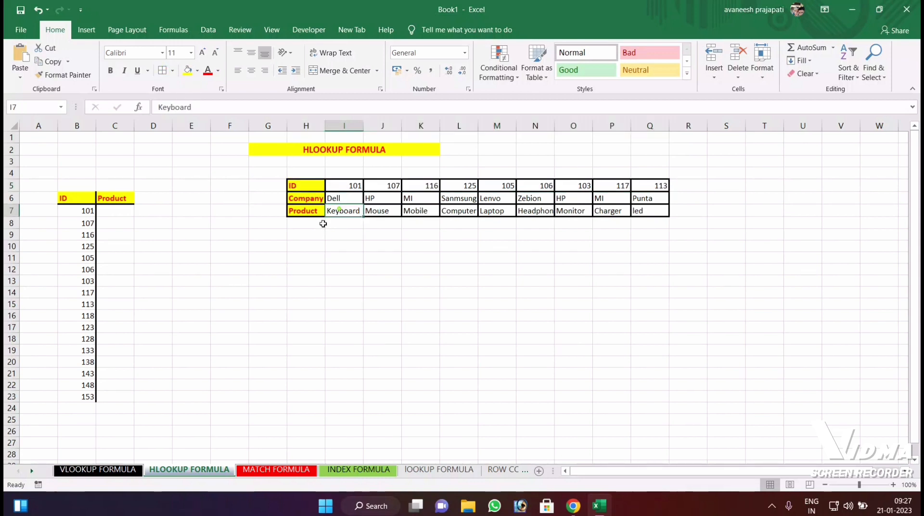
Enter the formula =HLOOKUP(B7,$H$5:$Q$7,3,0) in C7 to look up the product for the ID
{"action": "left_click", "coordinate": [105, 211]}
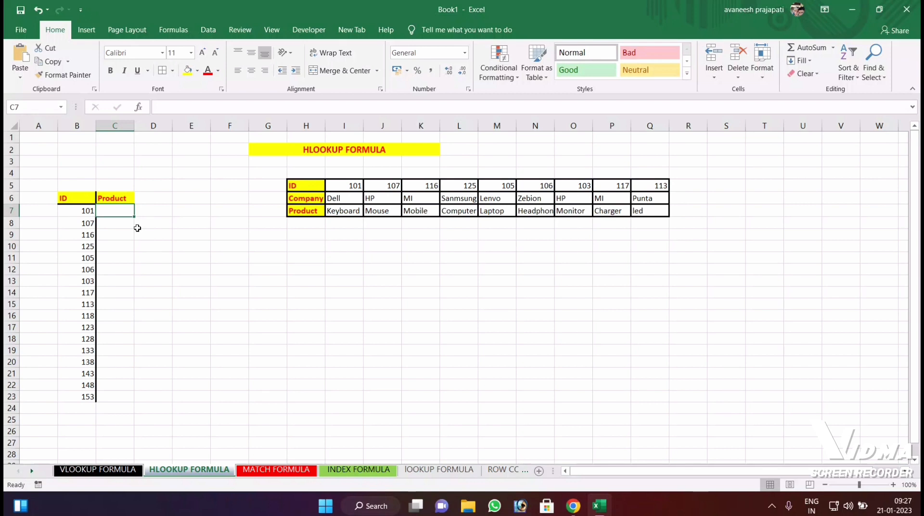
{"action": "type", "text": "="}
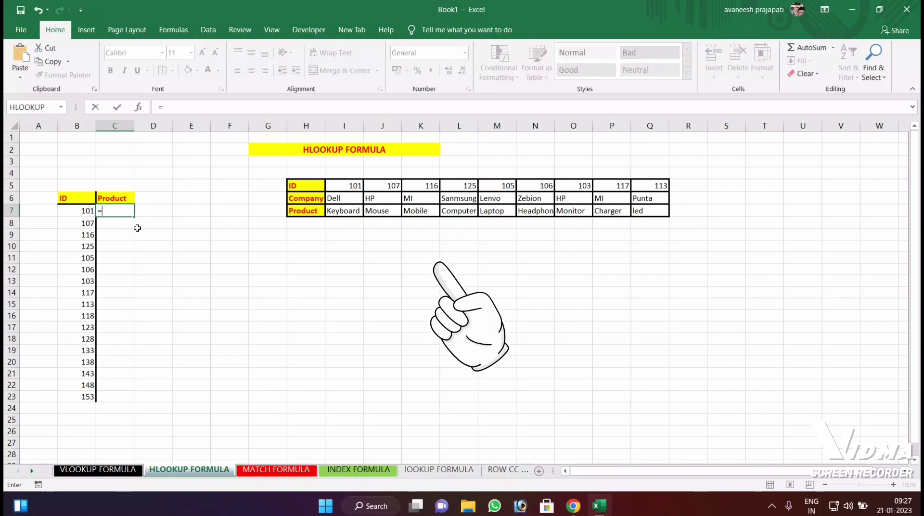
{"action": "type", "text": "HLOO"}
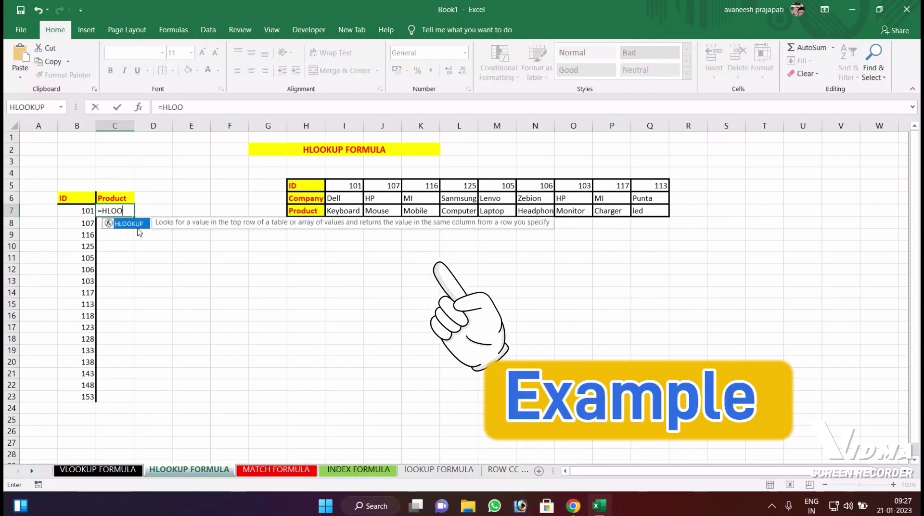
{"action": "type", "text": "KUP("}
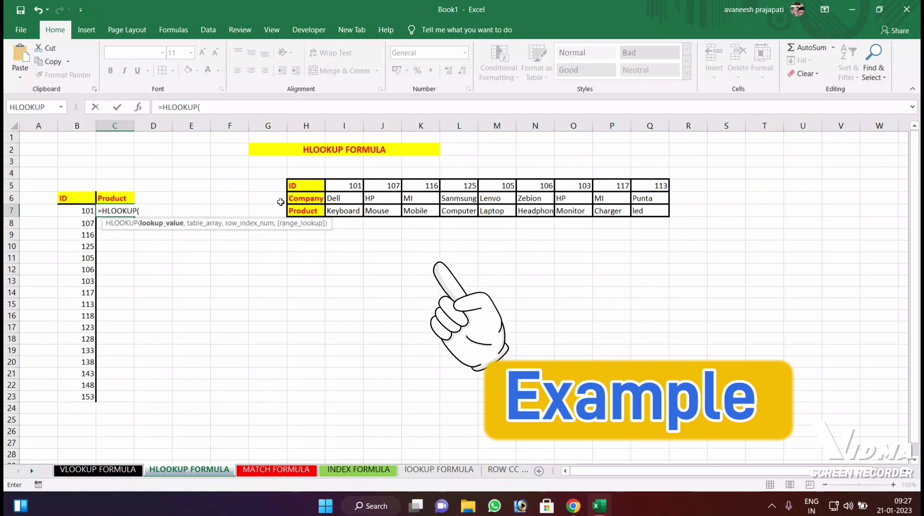
{"action": "left_click", "coordinate": [80, 210]}
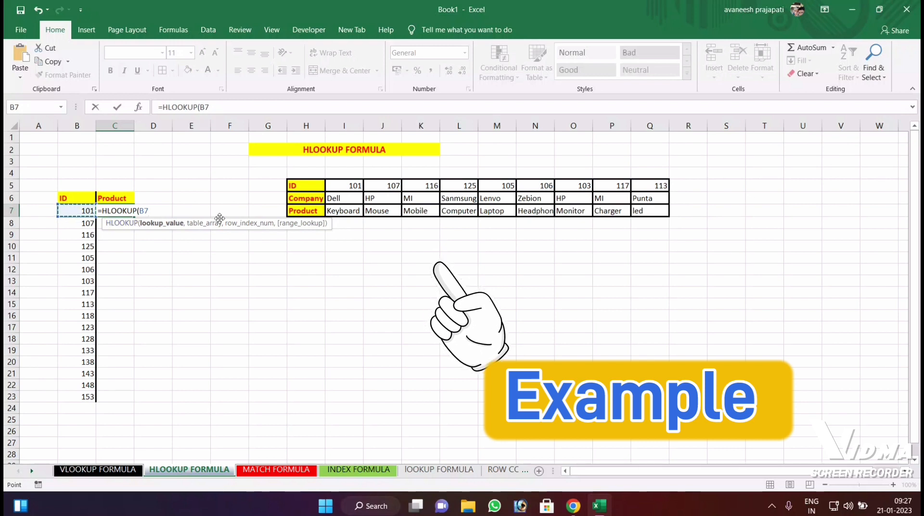
{"action": "type", "text": ","}
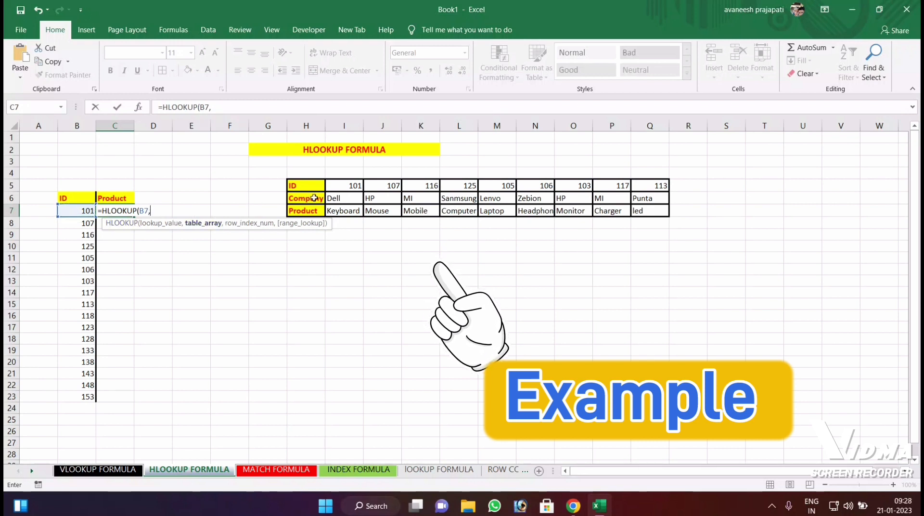
{"action": "left_click_drag", "start_coordinate": [307, 184], "coordinate": [655, 215]}
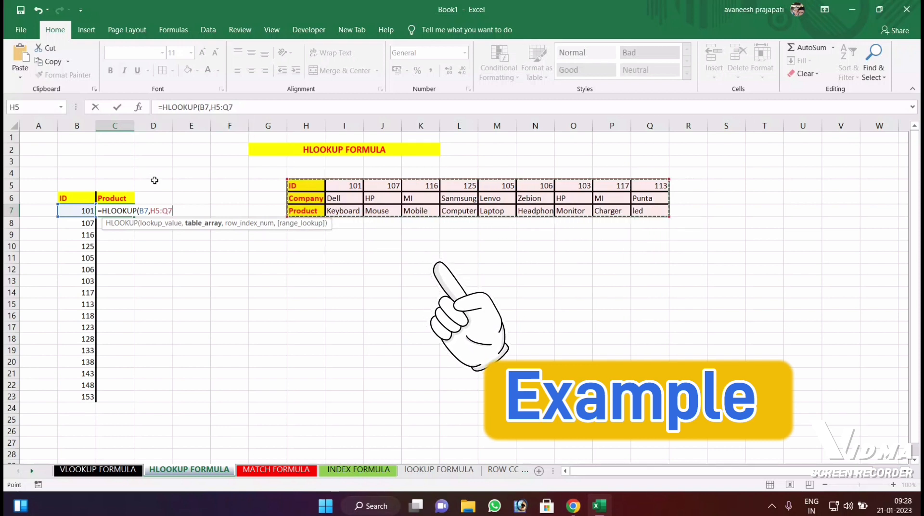
{"action": "key", "text": "F4"}
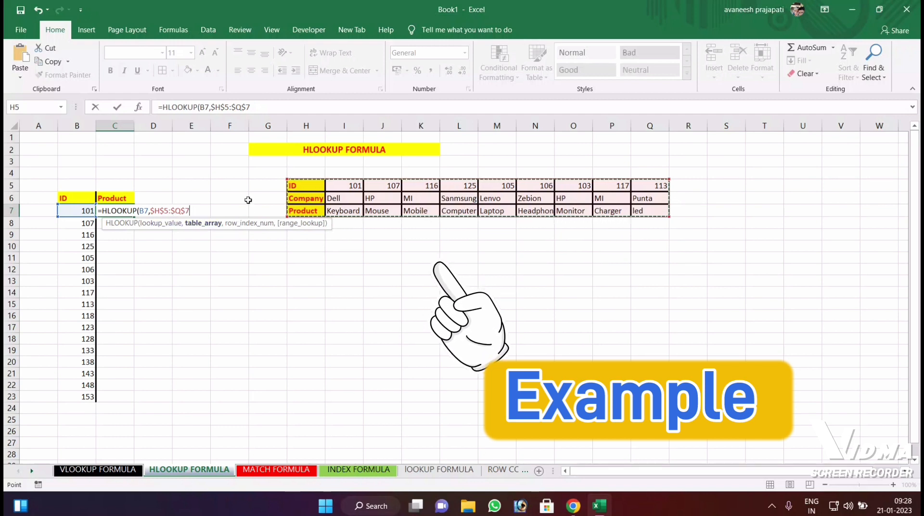
{"action": "type", "text": ",3"}
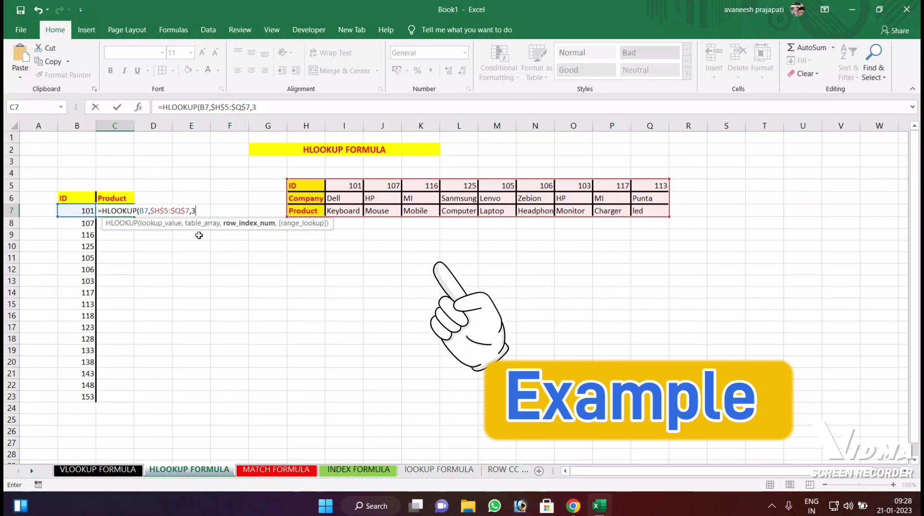
{"action": "type", "text": ","}
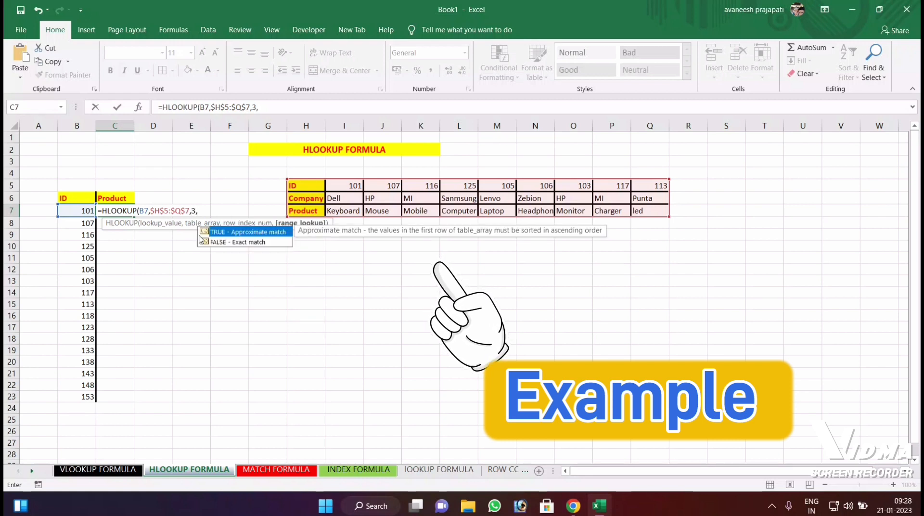
{"action": "type", "text": "0"}
{"action": "key", "text": "Return"}
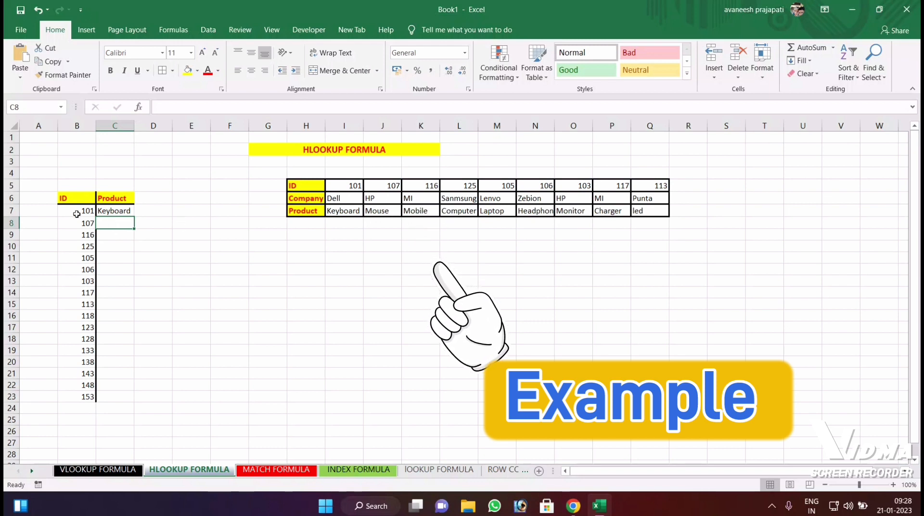
Fill the product lookup formula from C7 down through C15
{"action": "left_click", "coordinate": [108, 208]}
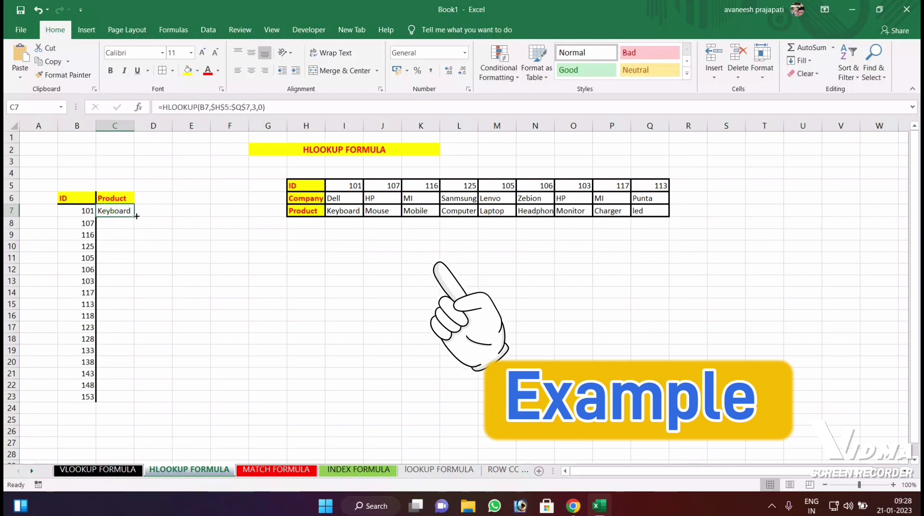
{"action": "left_click_drag", "start_coordinate": [136, 217], "coordinate": [123, 308]}
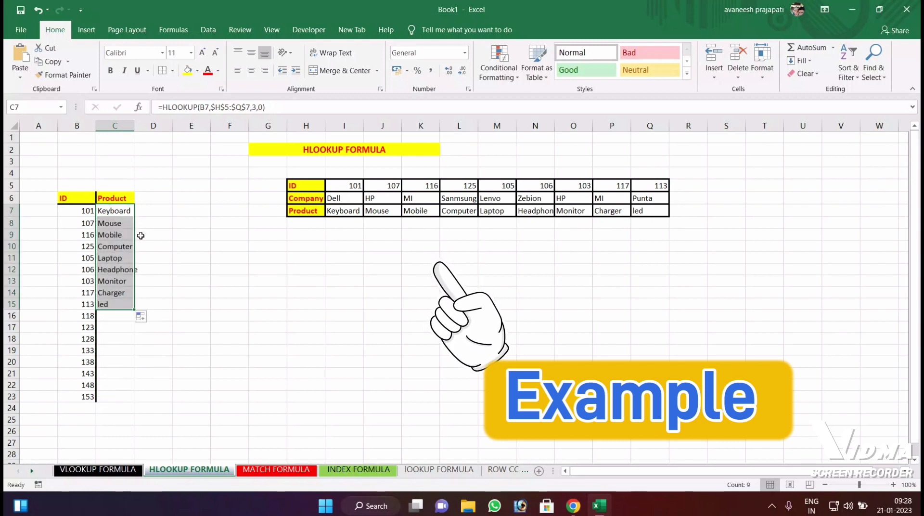
{"action": "left_click", "coordinate": [144, 251]}
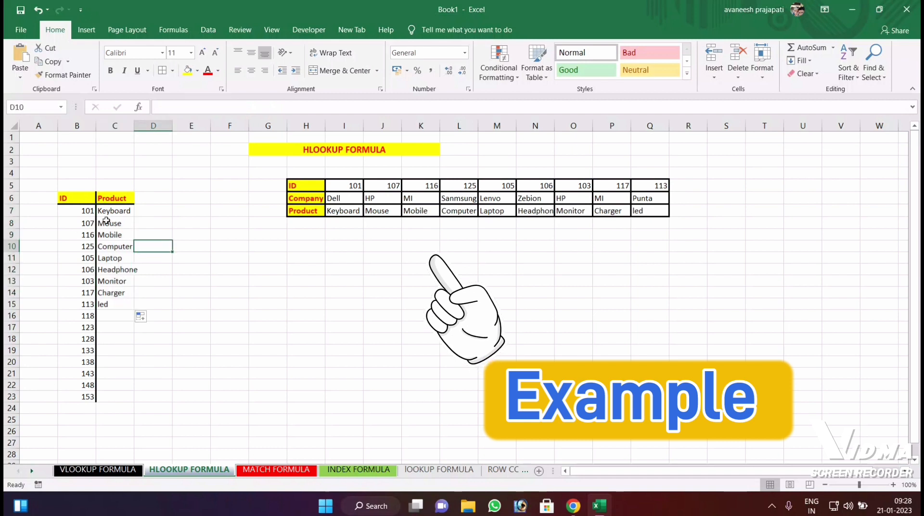
Copy the Company header from H6 into D6, beside the Product header of the ID list
{"action": "left_click", "coordinate": [145, 202]}
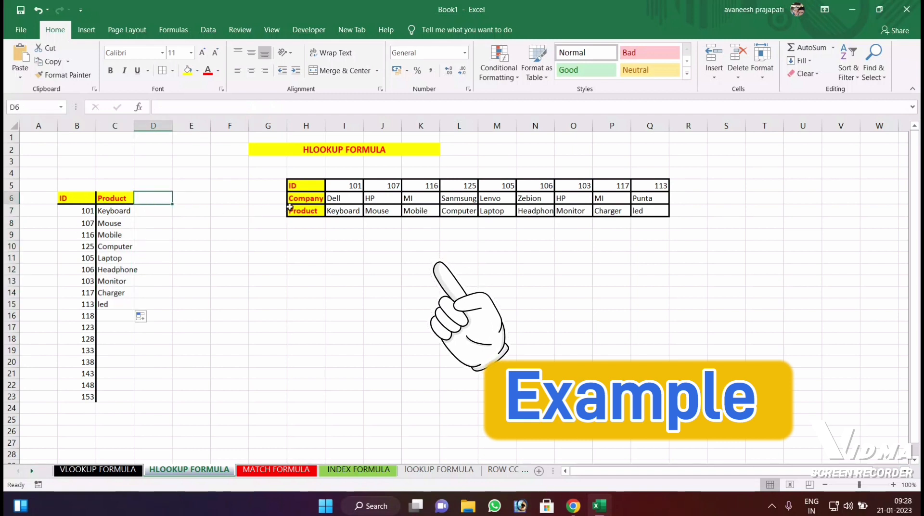
{"action": "left_click", "coordinate": [304, 199]}
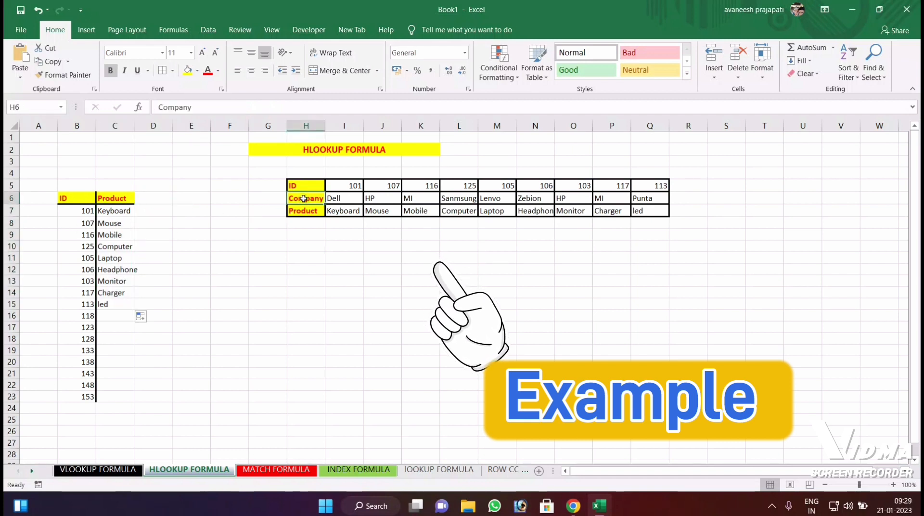
{"action": "key", "text": "ctrl+c"}
{"action": "left_click", "coordinate": [157, 199]}
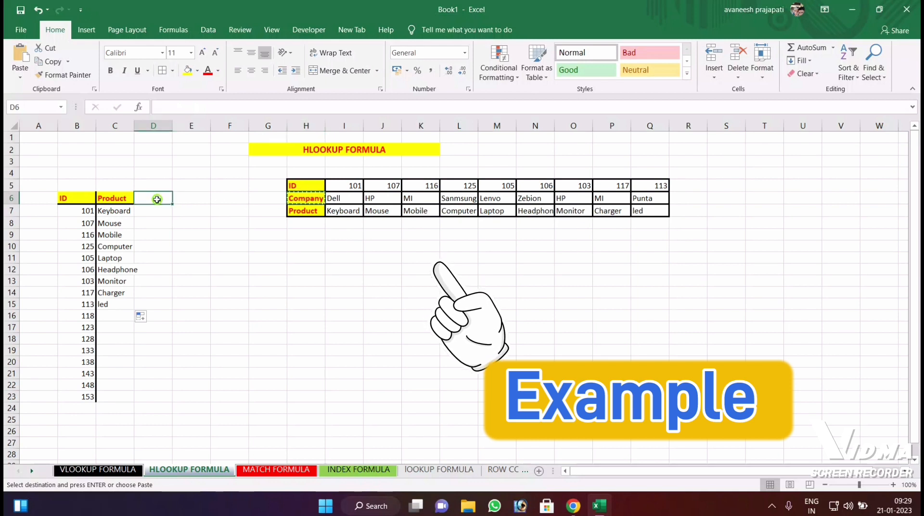
{"action": "key", "text": "ctrl+v"}
{"action": "key", "text": "Down"}
{"action": "key", "text": "Down"}
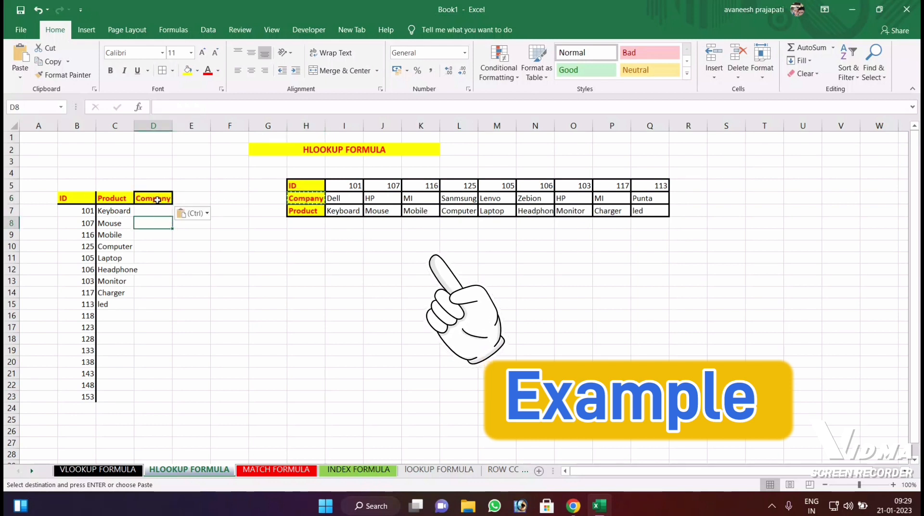
Copy the formatting of the Product header in C6 onto the Company header in D6
{"action": "left_click", "coordinate": [112, 195]}
{"action": "left_click", "coordinate": [63, 75]}
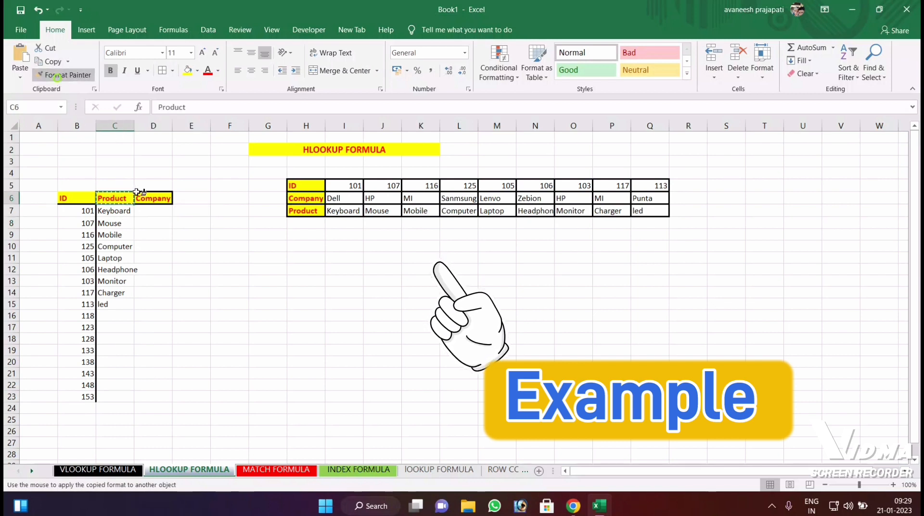
{"action": "left_click", "coordinate": [151, 195]}
{"action": "left_click", "coordinate": [152, 214]}
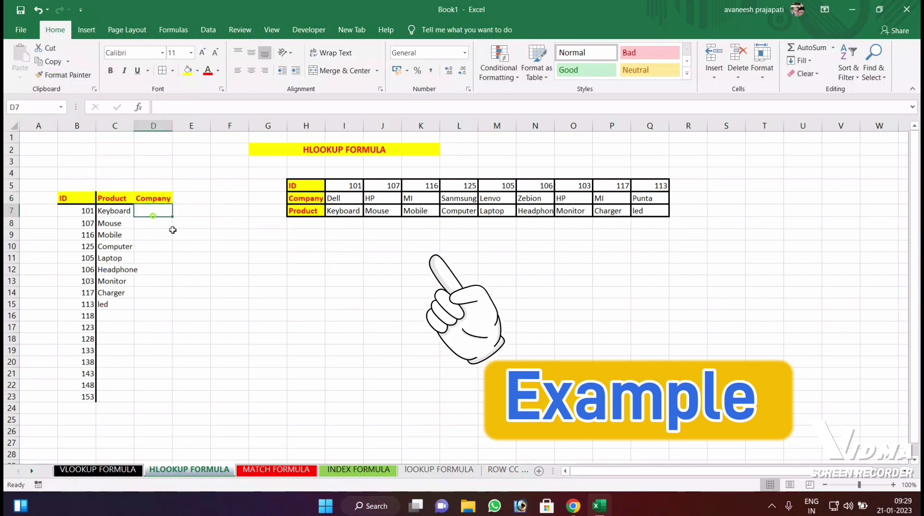
{"action": "left_click", "coordinate": [150, 276]}
Enter the formula =HLOOKUP(B7,$H$5:$Q$7,2,0) in D7 to look up the company for the ID
{"action": "left_click", "coordinate": [161, 210]}
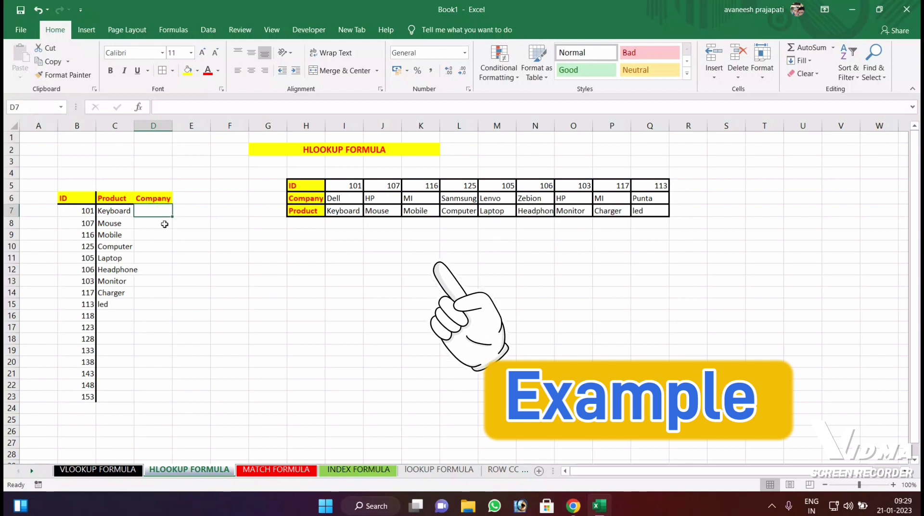
{"action": "type", "text": "="}
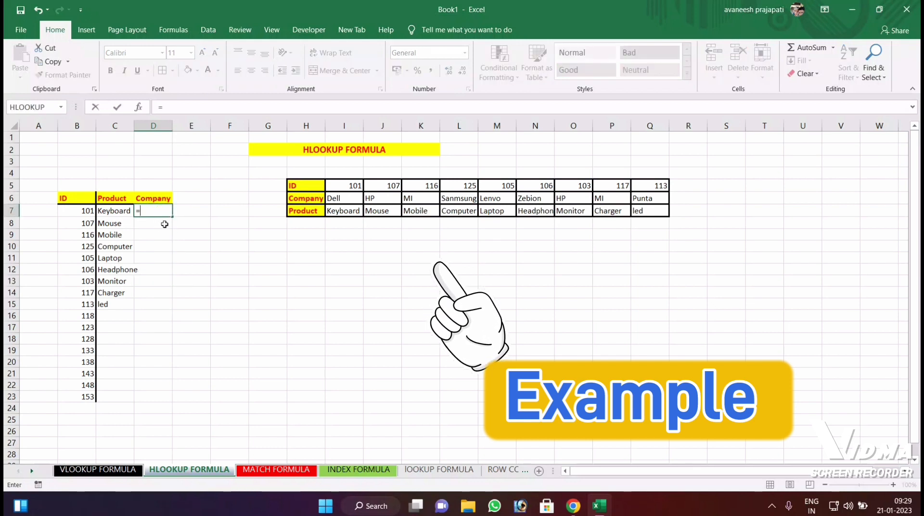
{"action": "type", "text": "HLOO"}
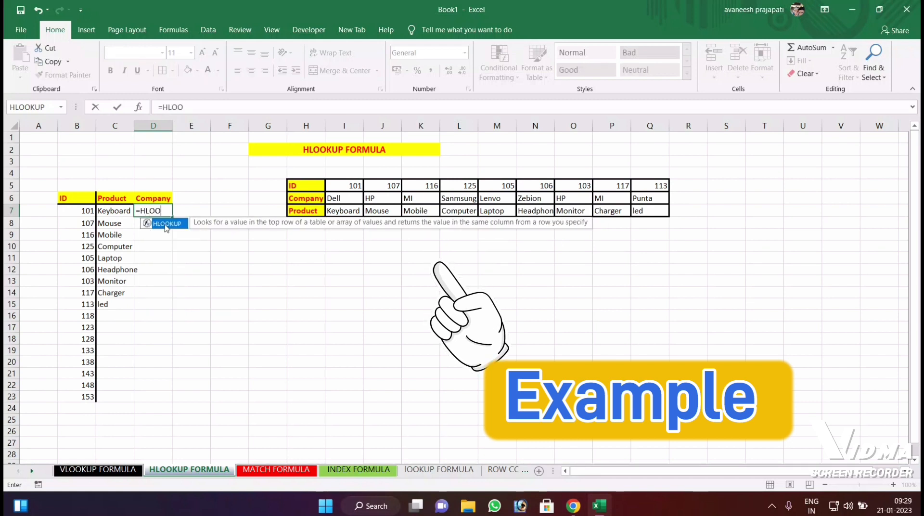
{"action": "type", "text": "KUP"}
{"action": "double_click", "coordinate": [165, 224]}
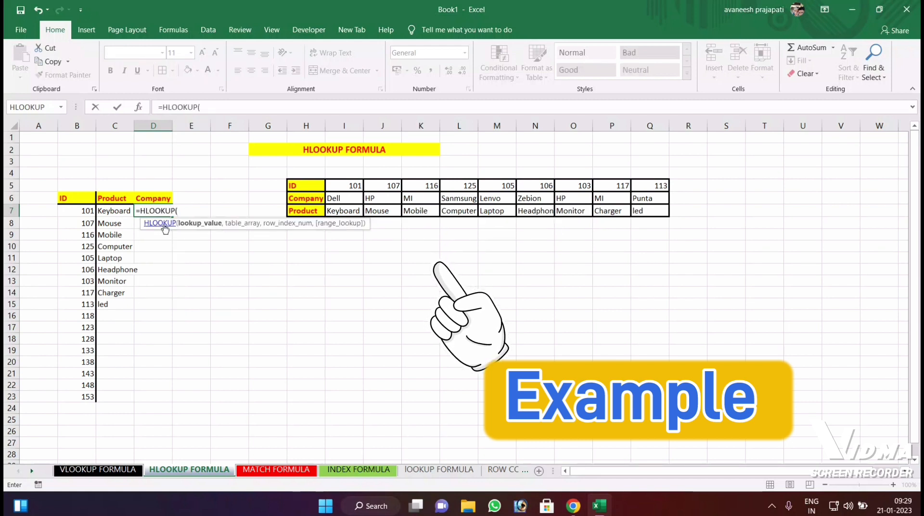
{"action": "left_click", "coordinate": [77, 211]}
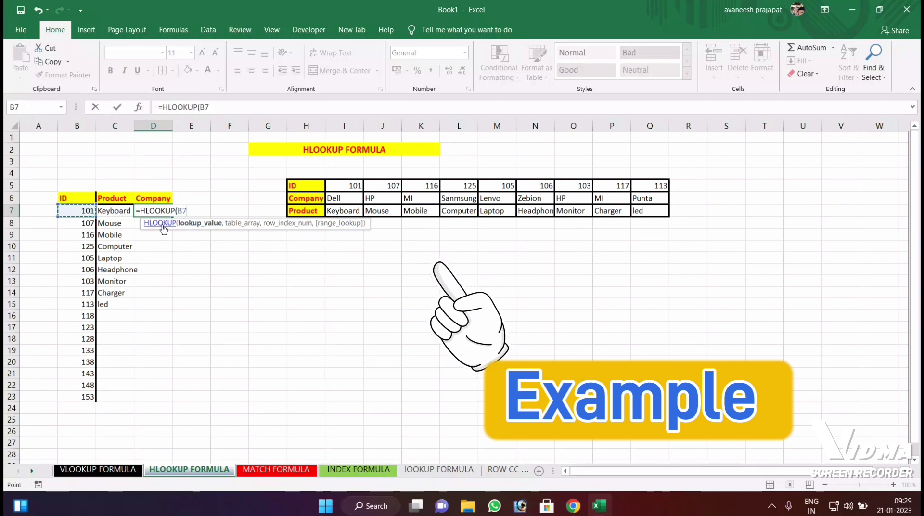
{"action": "type", "text": ","}
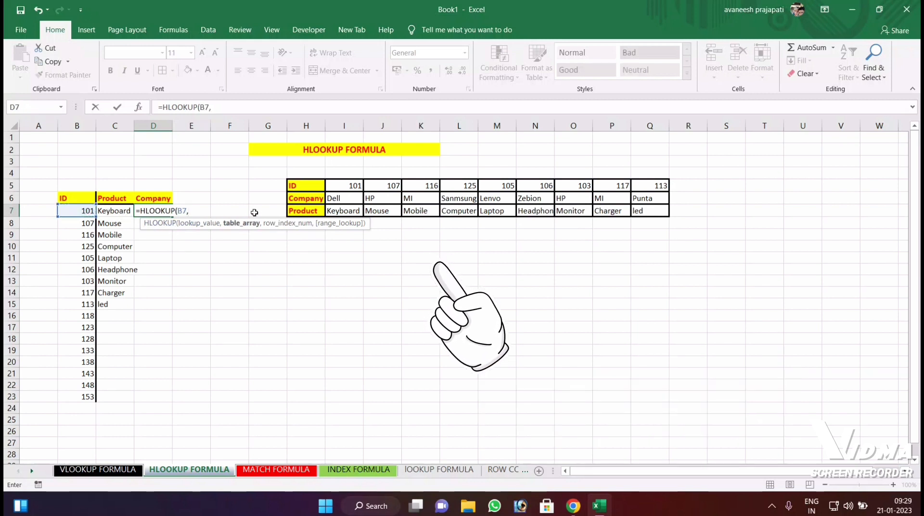
{"action": "left_click_drag", "start_coordinate": [308, 186], "coordinate": [630, 212]}
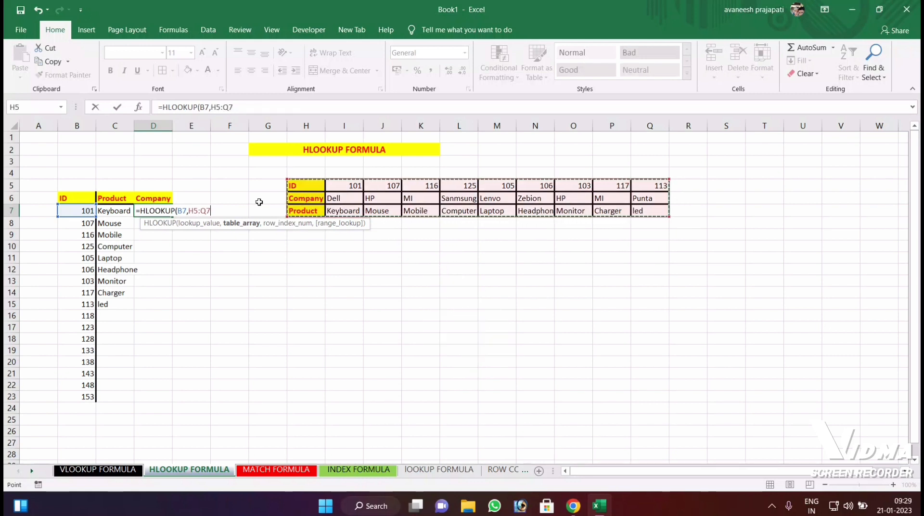
{"action": "key", "text": "F4"}
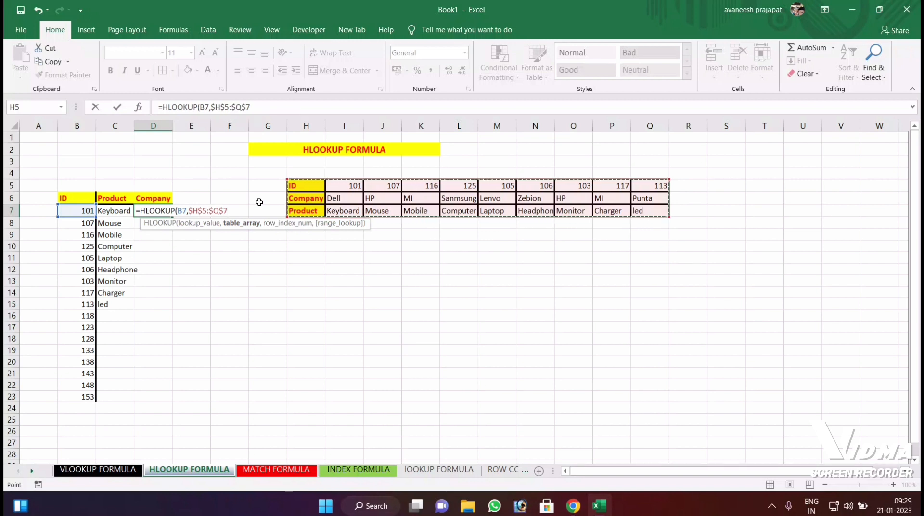
{"action": "type", "text": ",2"}
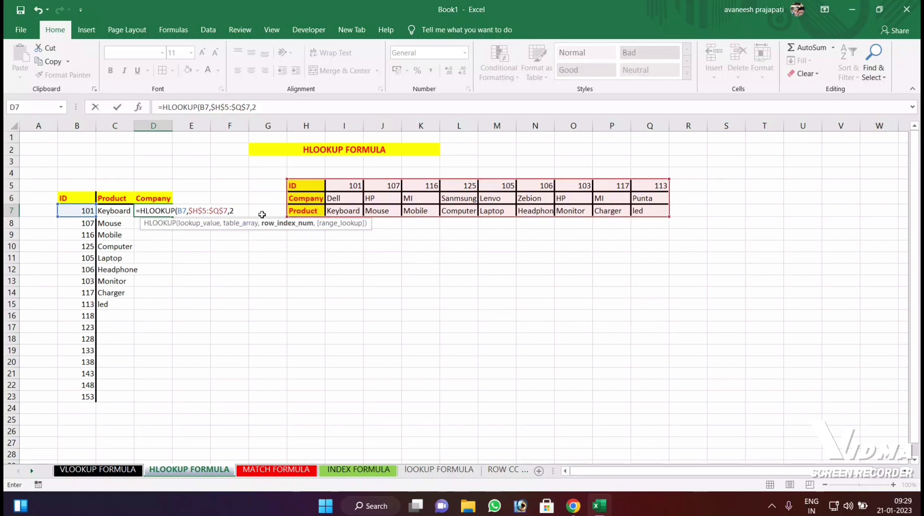
{"action": "type", "text": ",0"}
{"action": "key", "text": "Return"}
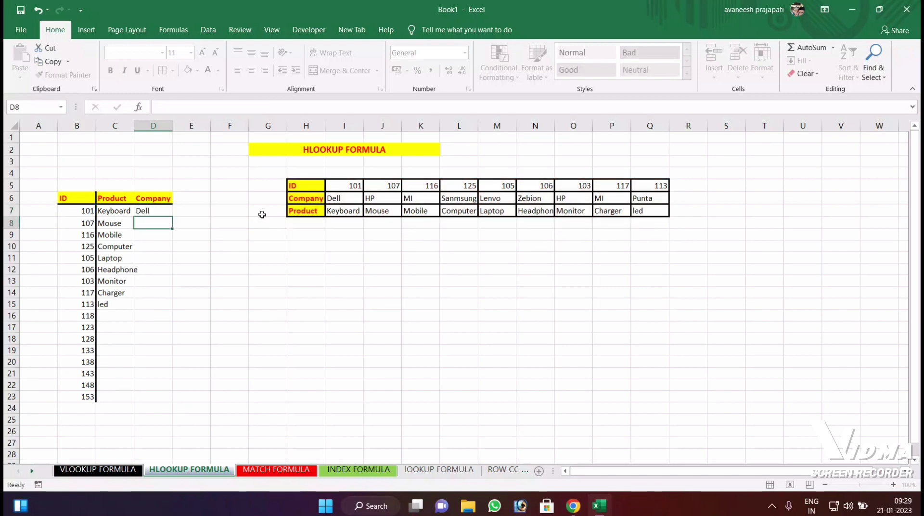
Fill the company lookup formula from D7 down to D23 and clear the surplus entries in D16:D23
{"action": "left_click", "coordinate": [151, 211]}
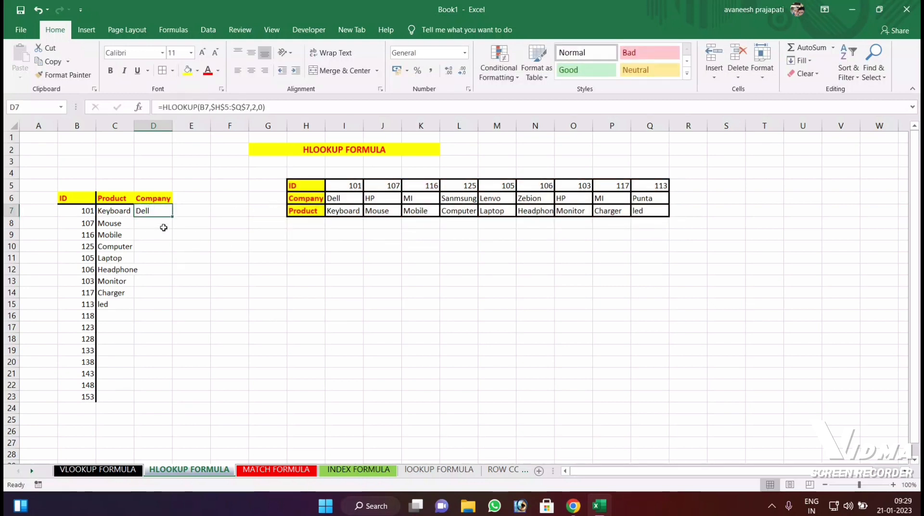
{"action": "double_click", "coordinate": [173, 218]}
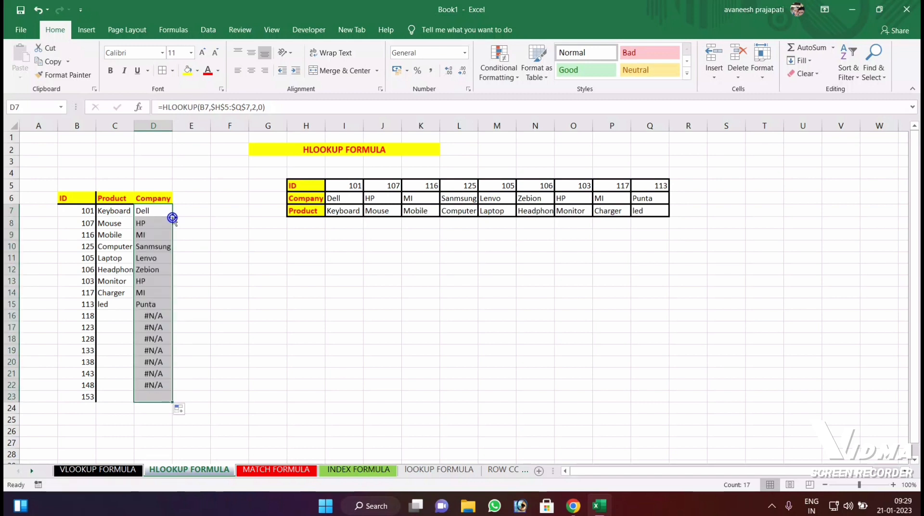
{"action": "left_click_drag", "start_coordinate": [143, 316], "coordinate": [152, 398]}
{"action": "key", "text": "Delete"}
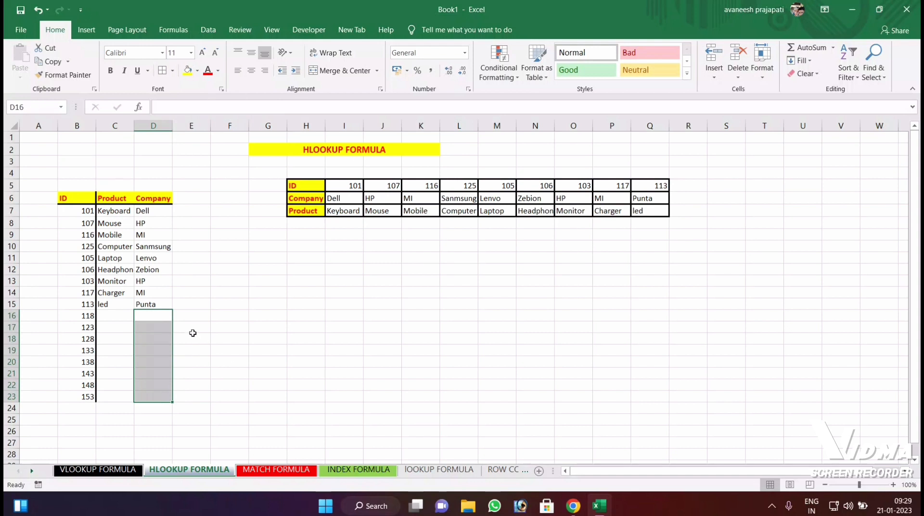
Change the ID in B8 to 116 and the ID in B11 to 117 to test the HLOOKUP formulas
{"action": "left_click", "coordinate": [193, 314]}
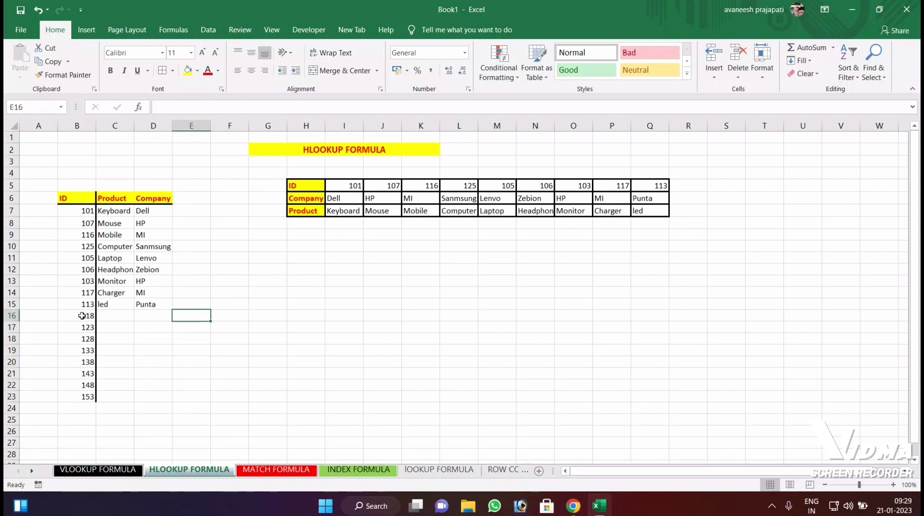
{"action": "left_click", "coordinate": [80, 223]}
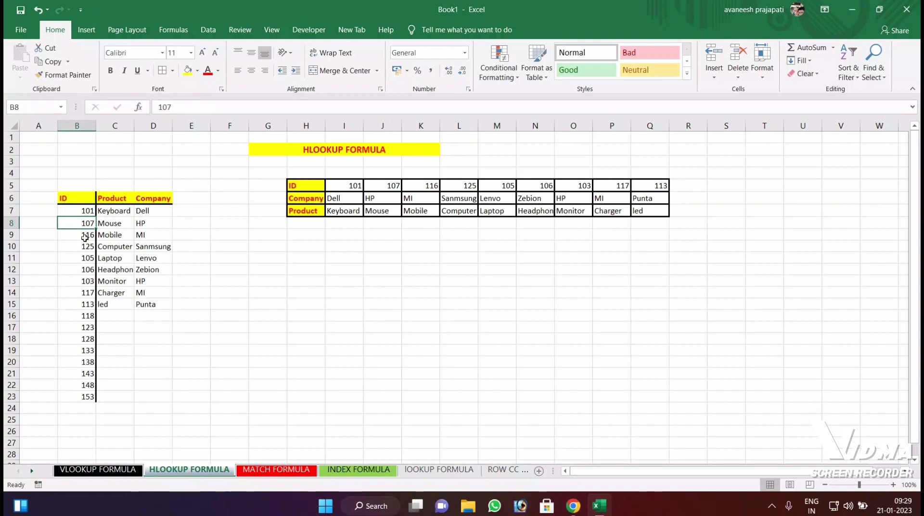
{"action": "type", "text": "116"}
{"action": "key", "text": "Return"}
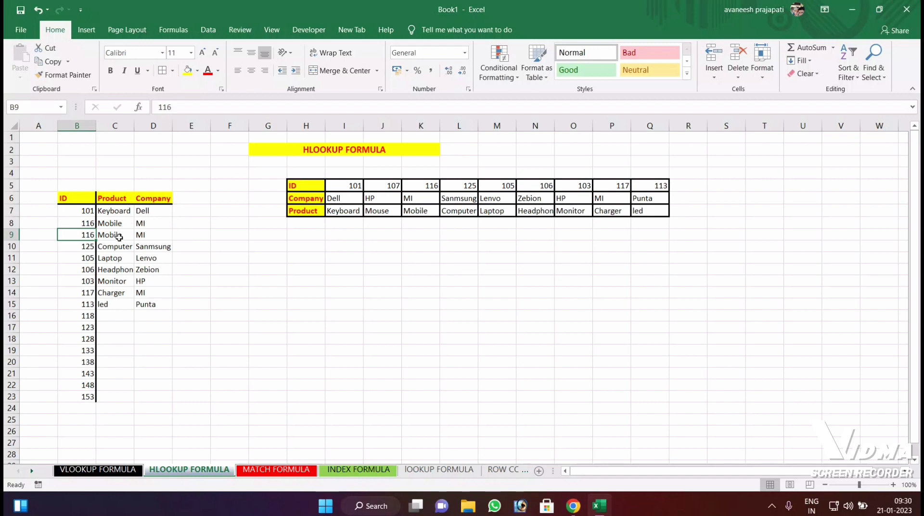
{"action": "left_click", "coordinate": [84, 259]}
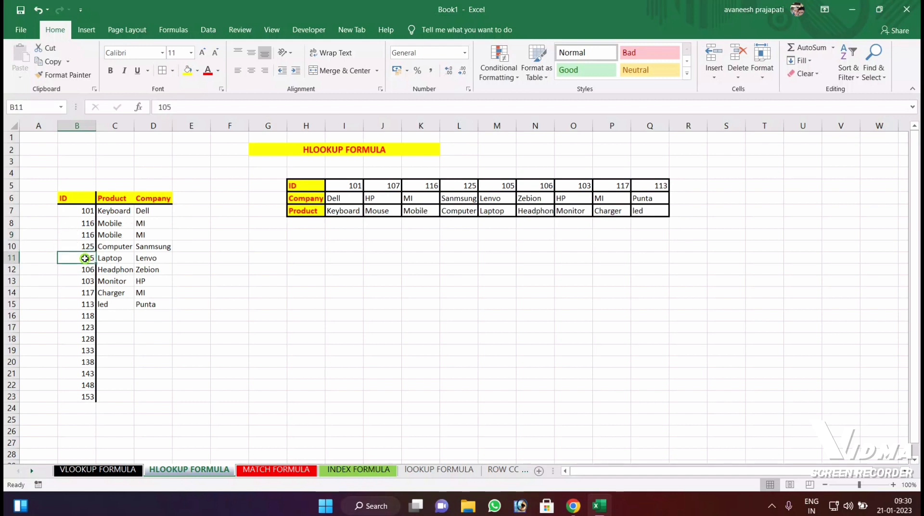
{"action": "type", "text": "117"}
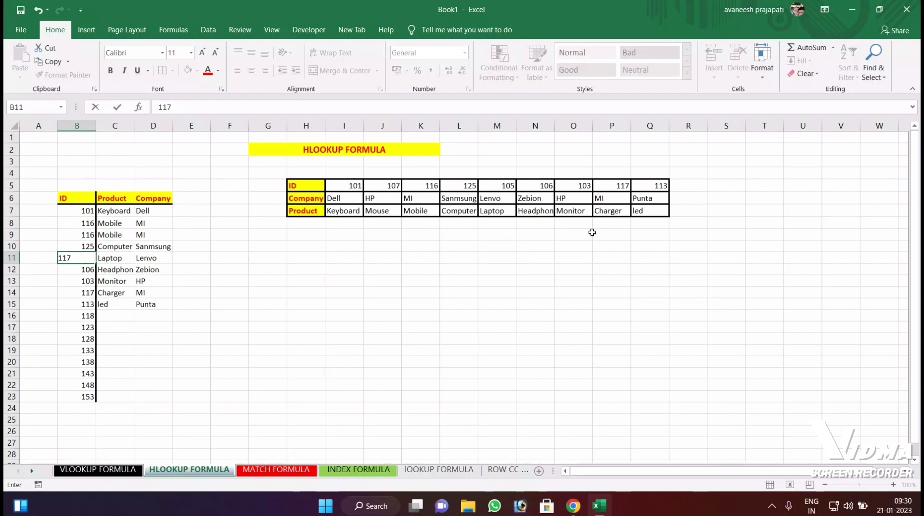
{"action": "key", "text": "Return"}
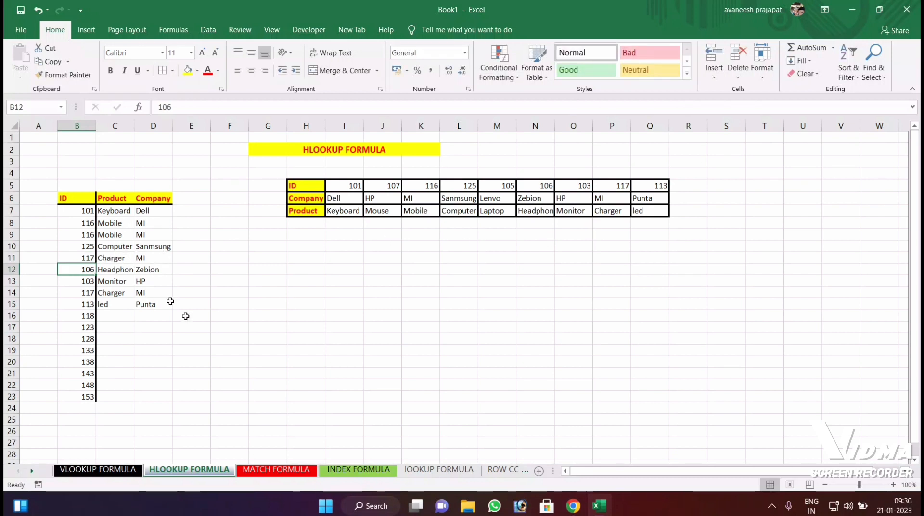
Go to the MATCH FORMULA sheet and enter MOUSE in B8 under Product Name
{"action": "left_click", "coordinate": [111, 470]}
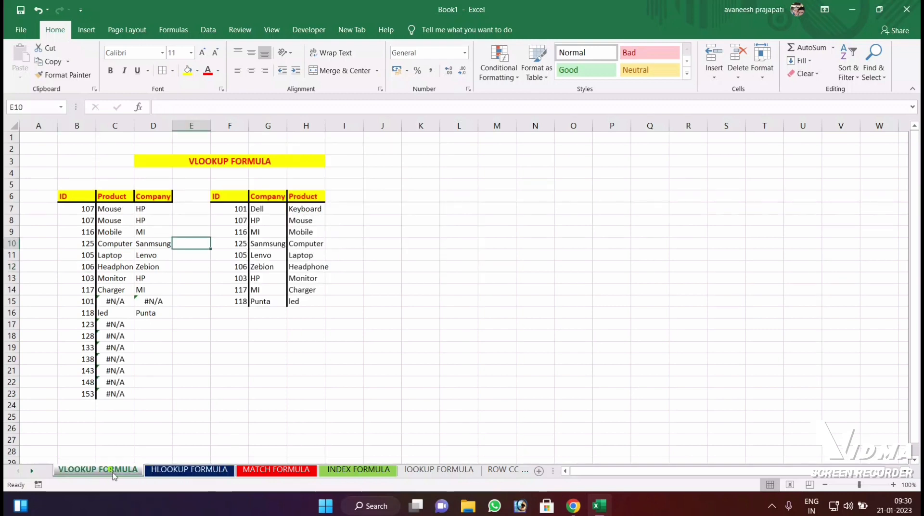
{"action": "left_click", "coordinate": [153, 471]}
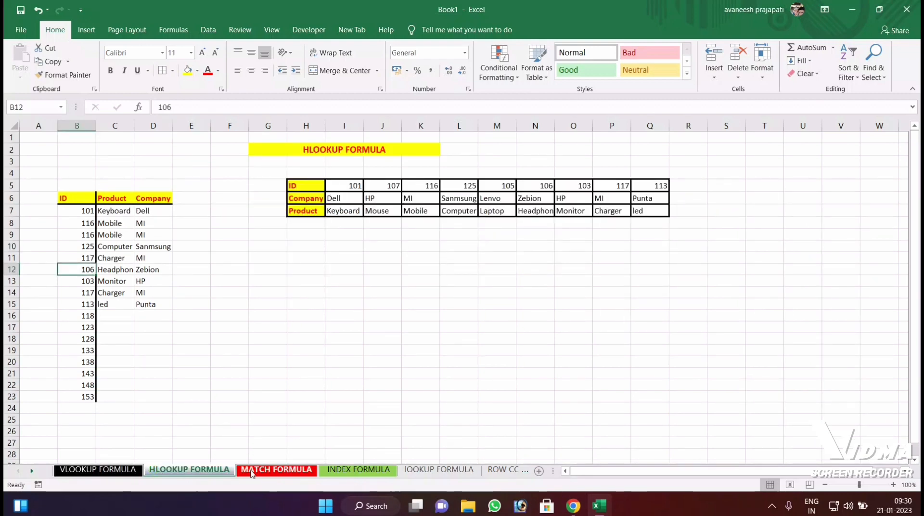
{"action": "left_click", "coordinate": [266, 470]}
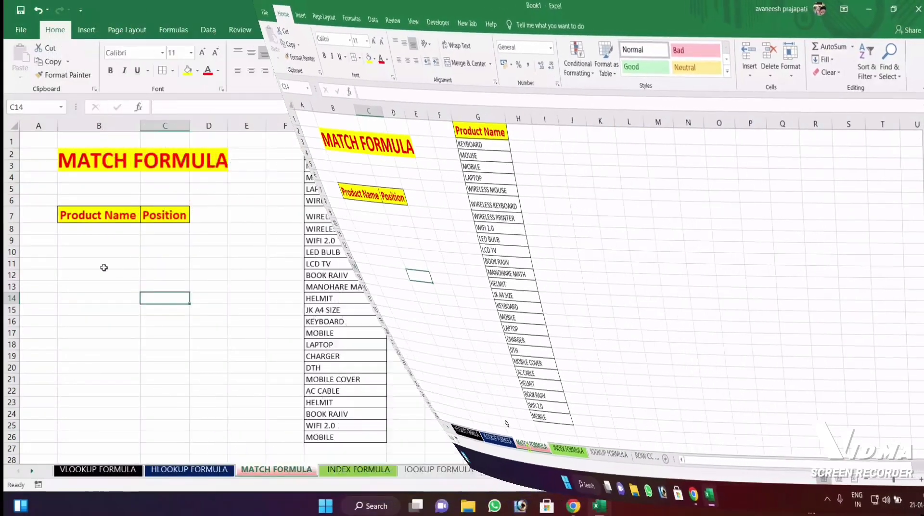
{"action": "left_click", "coordinate": [118, 232]}
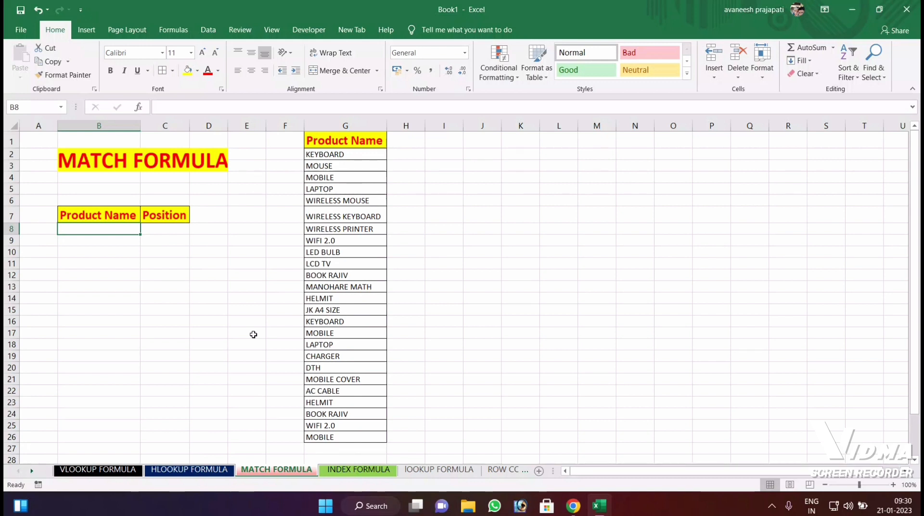
{"action": "type", "text": "MOUSE"}
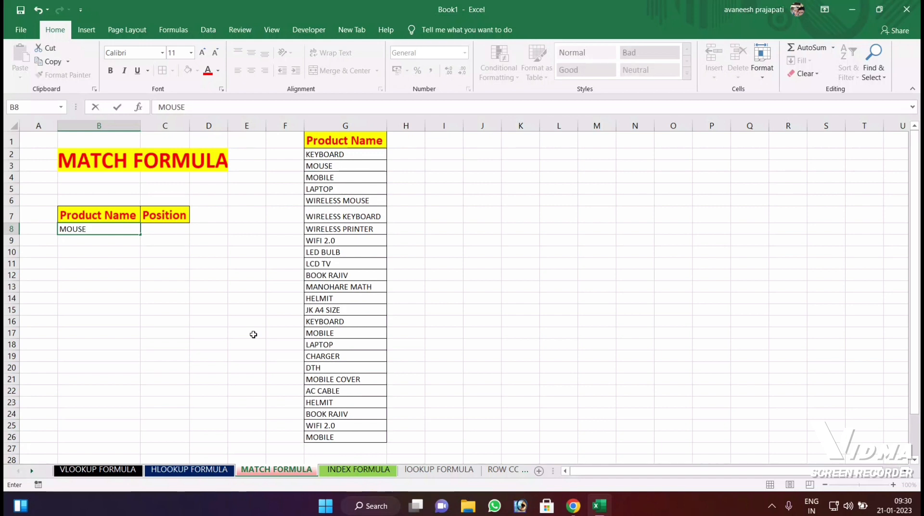
{"action": "key", "text": "Tab"}
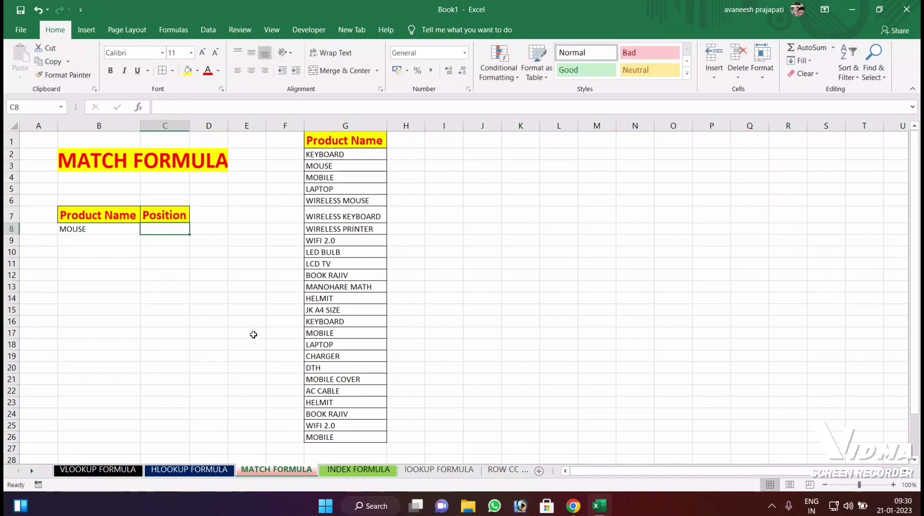
Enter the formula =MATCH(B8,G2:G26) in C8 to find the product's position in the list
{"action": "type", "text": "="}
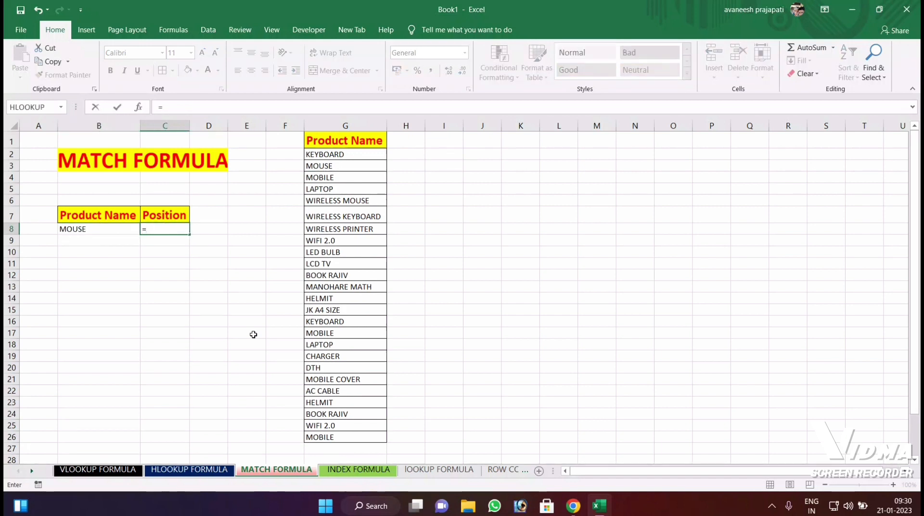
{"action": "type", "text": "MATCH"}
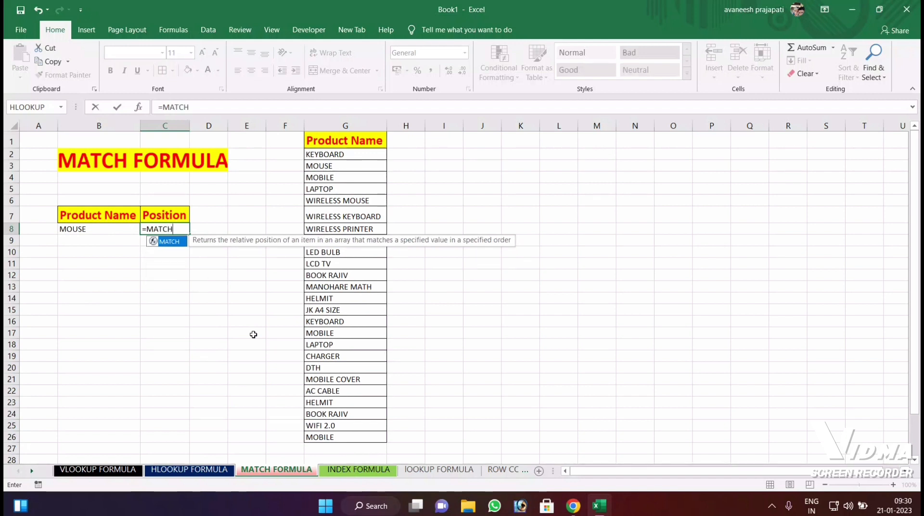
{"action": "type", "text": "("}
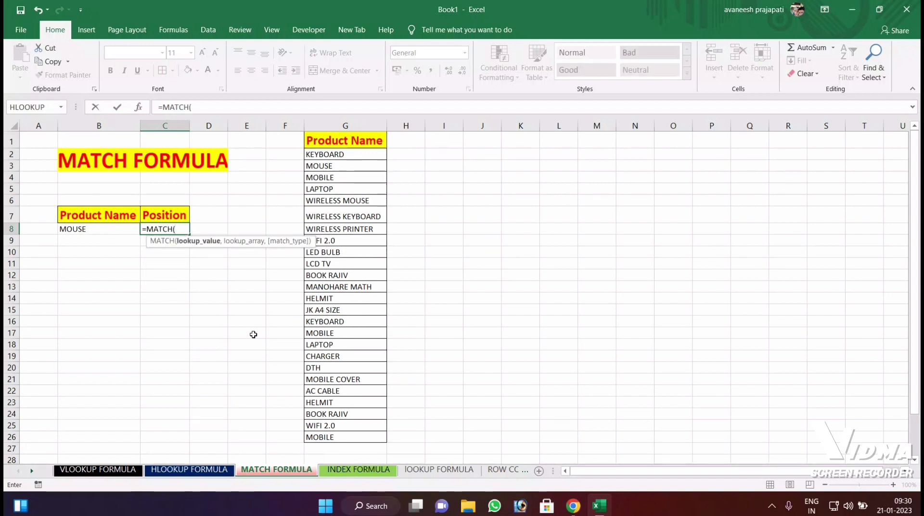
{"action": "left_click", "coordinate": [93, 228]}
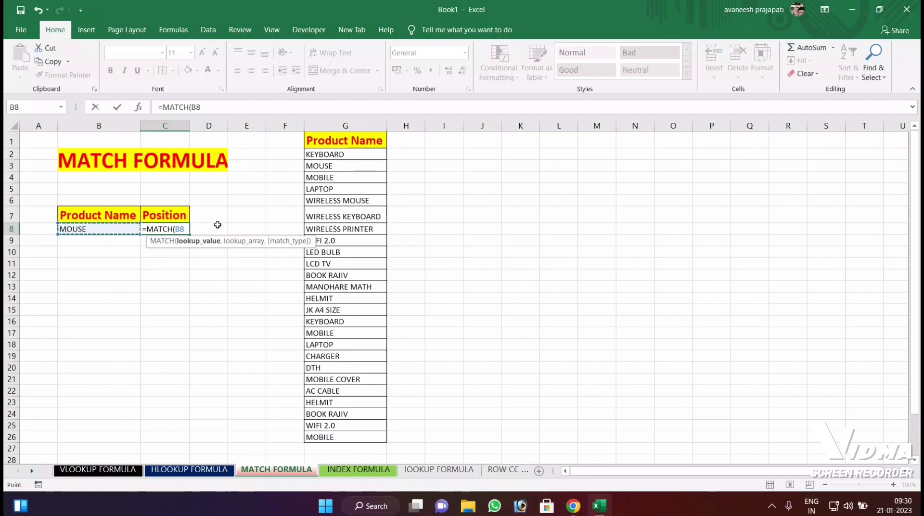
{"action": "type", "text": ","}
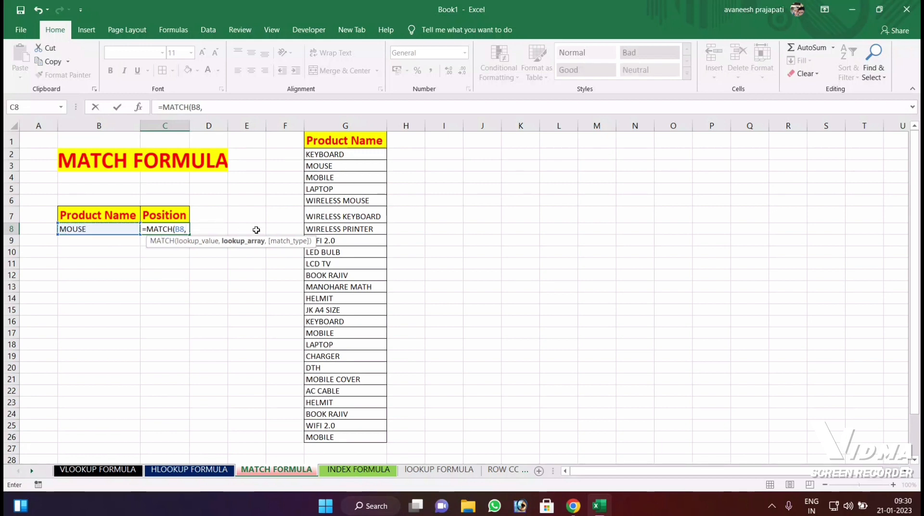
{"action": "left_click_drag", "start_coordinate": [337, 154], "coordinate": [332, 435]}
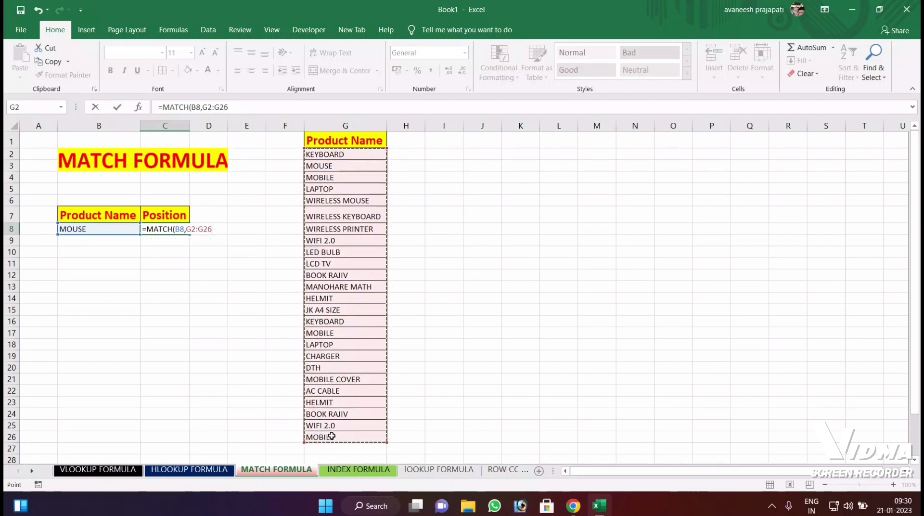
{"action": "key", "text": "Return"}
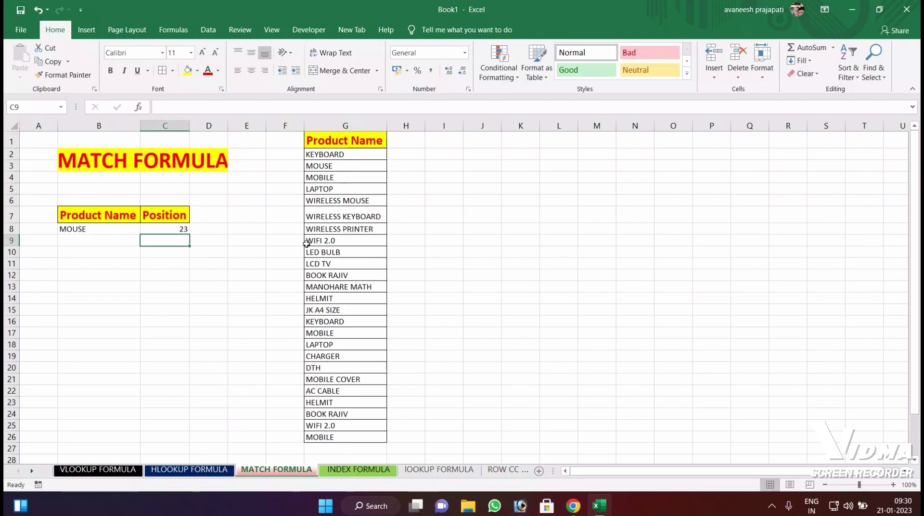
Check the MATCH formula in C8 against the product list and change the product name in B8 to LAPTOP
{"action": "left_click", "coordinate": [175, 229]}
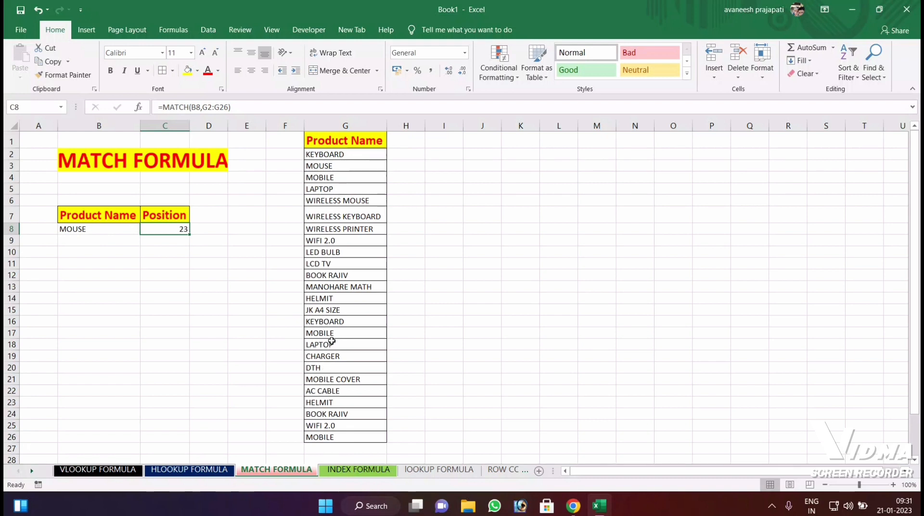
{"action": "left_click", "coordinate": [327, 168]}
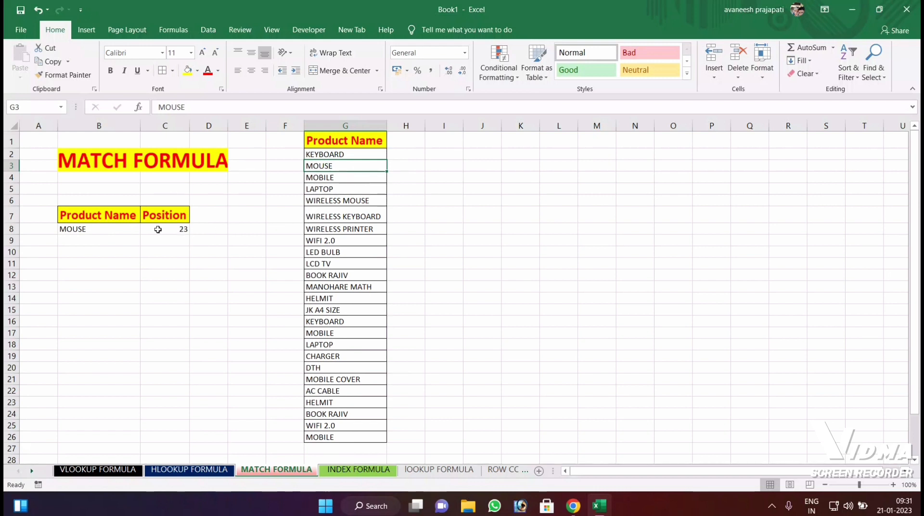
{"action": "left_click", "coordinate": [95, 229]}
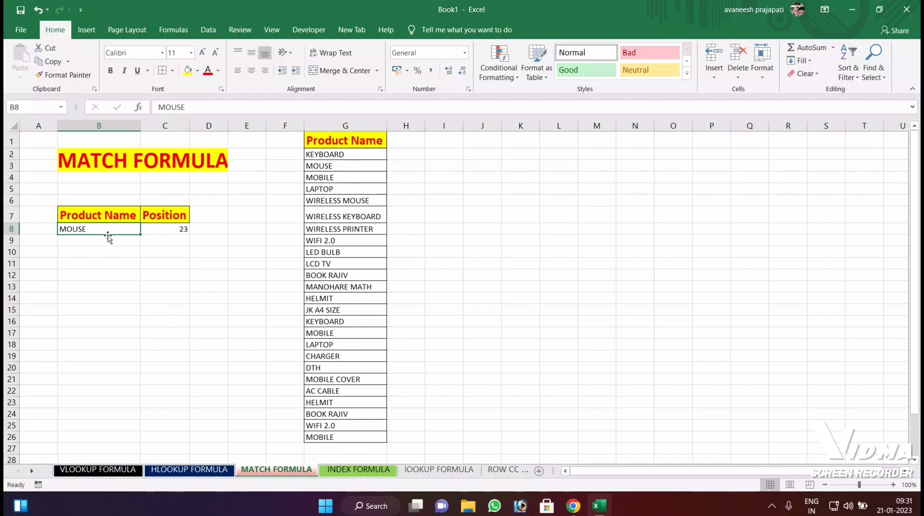
{"action": "type", "text": "LA"}
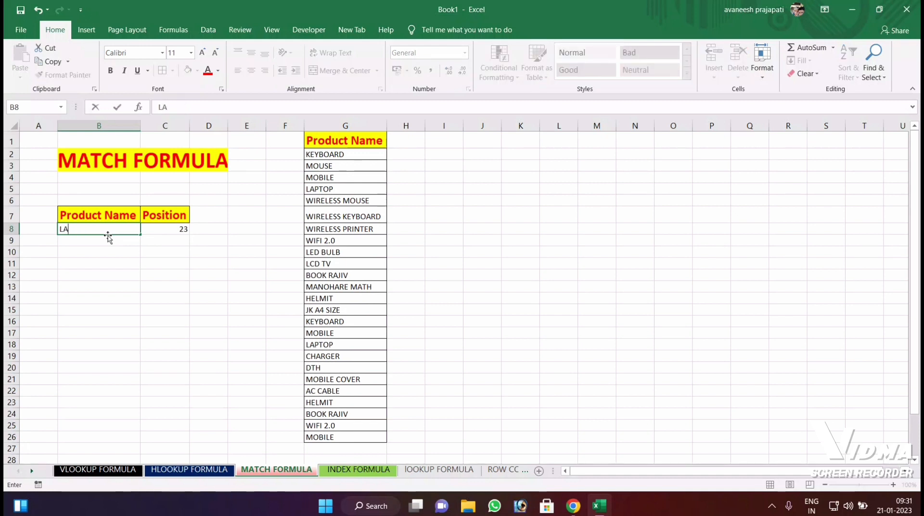
{"action": "type", "text": "PTOP"}
{"action": "key", "text": "Return"}
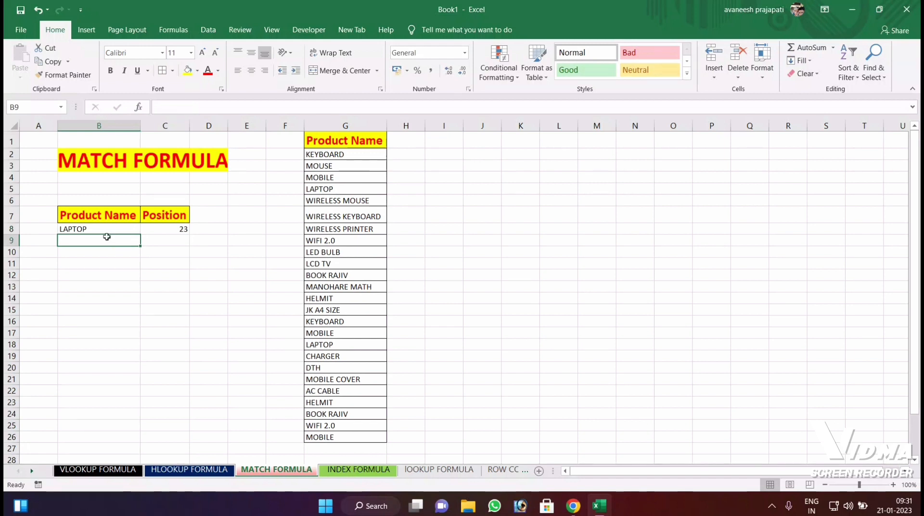
{"action": "left_click", "coordinate": [102, 227]}
{"action": "left_click", "coordinate": [159, 227]}
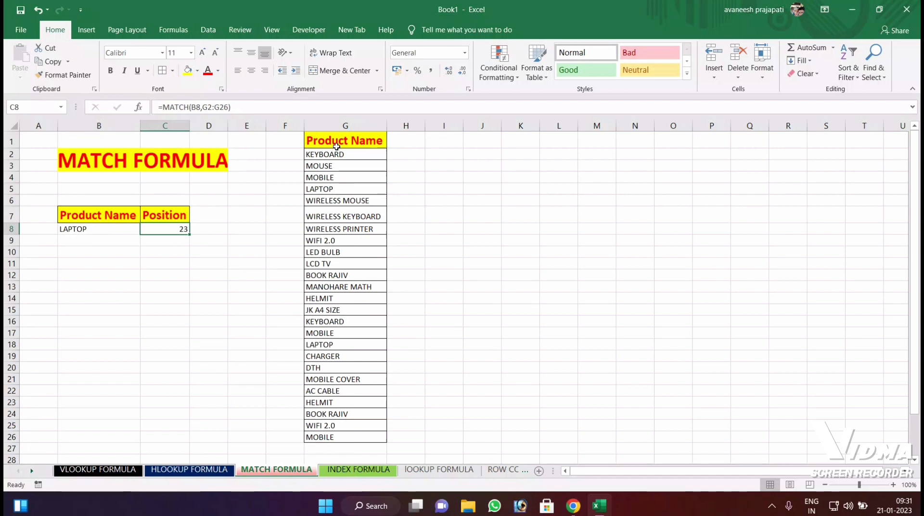
Remove the duplicate product names from G2:G26
{"action": "left_click_drag", "start_coordinate": [336, 152], "coordinate": [330, 436]}
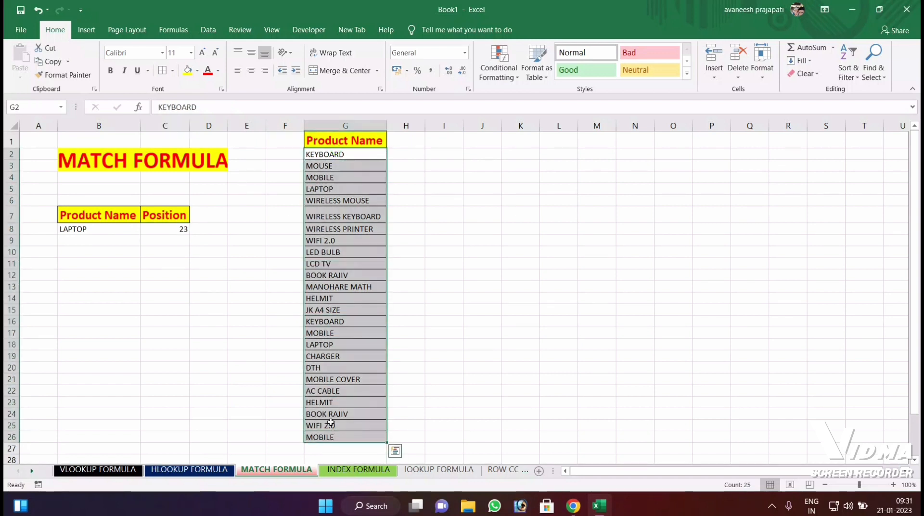
{"action": "left_click", "coordinate": [207, 31]}
{"action": "left_click", "coordinate": [527, 67]}
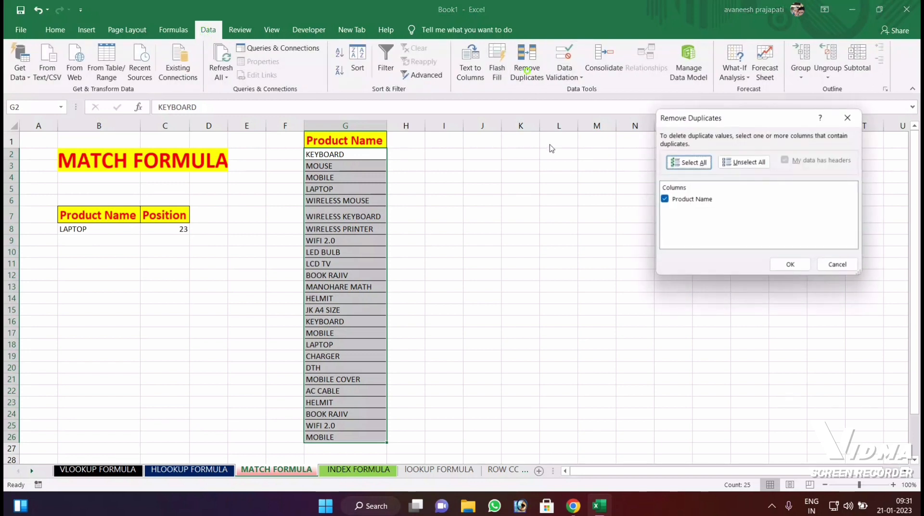
{"action": "left_click", "coordinate": [789, 264]}
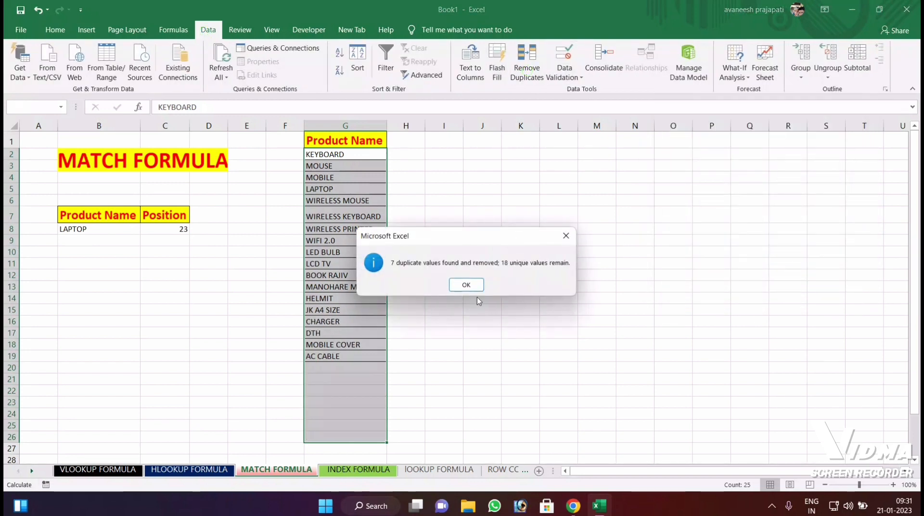
{"action": "left_click", "coordinate": [466, 284]}
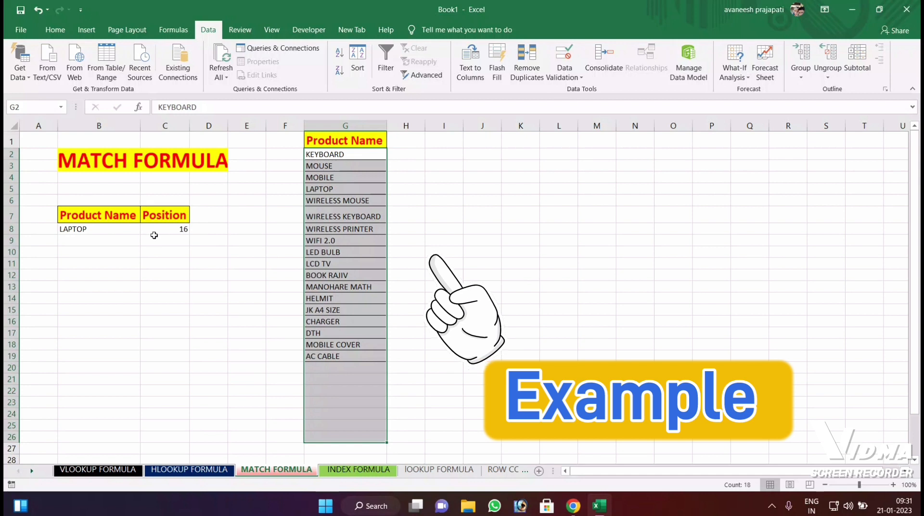
Replace the formula in C8 with =MATCH(B8,G2:G19,0) for an exact match against the product list
{"action": "left_click", "coordinate": [112, 234]}
{"action": "left_click", "coordinate": [152, 229]}
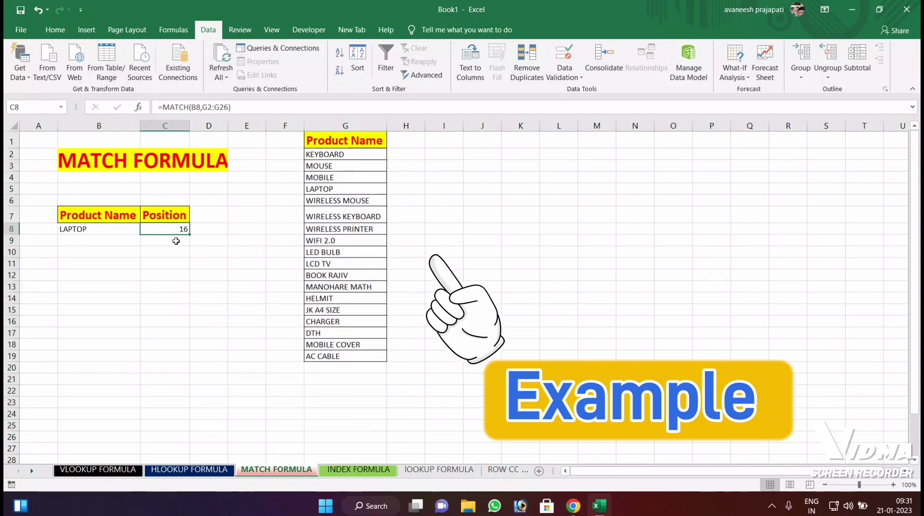
{"action": "key", "text": "Delete"}
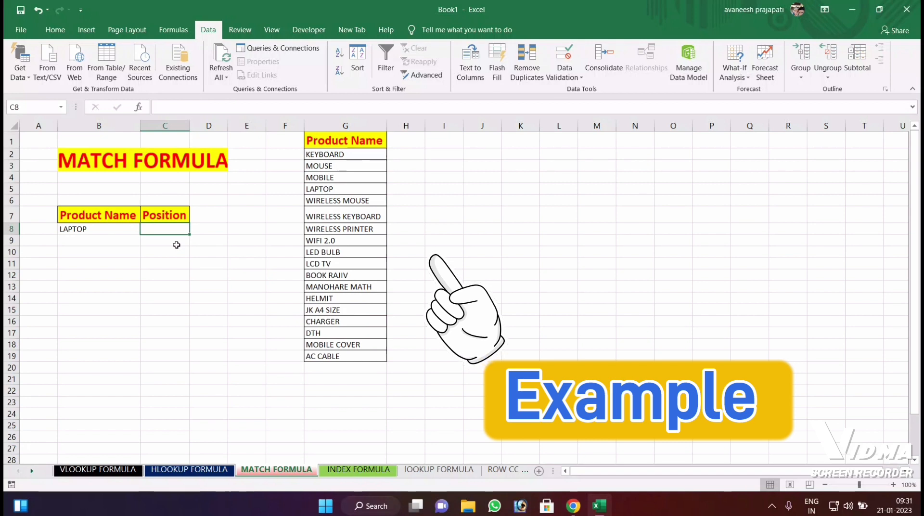
{"action": "type", "text": "=MATC"}
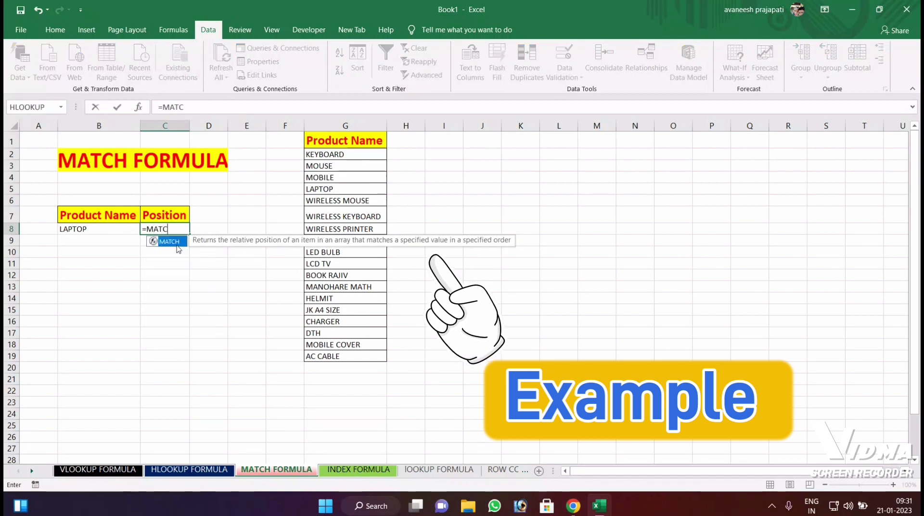
{"action": "type", "text": "H("}
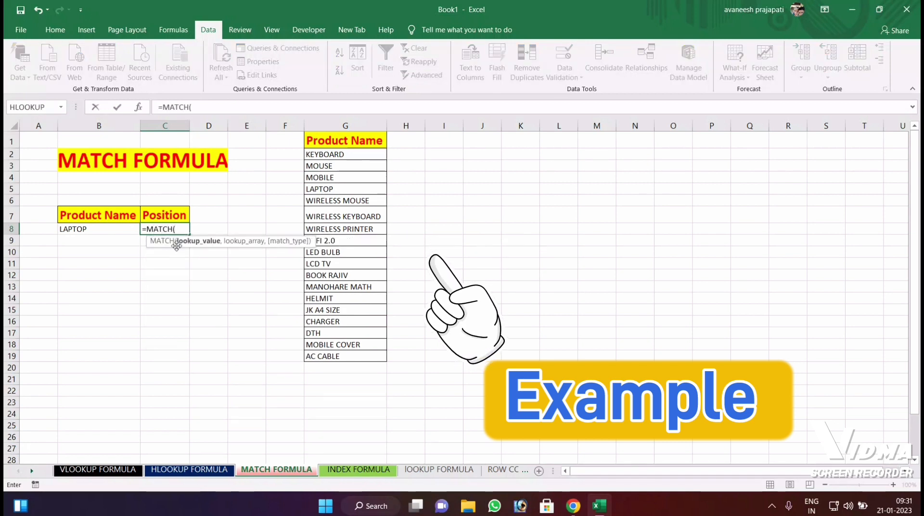
{"action": "left_click", "coordinate": [88, 228]}
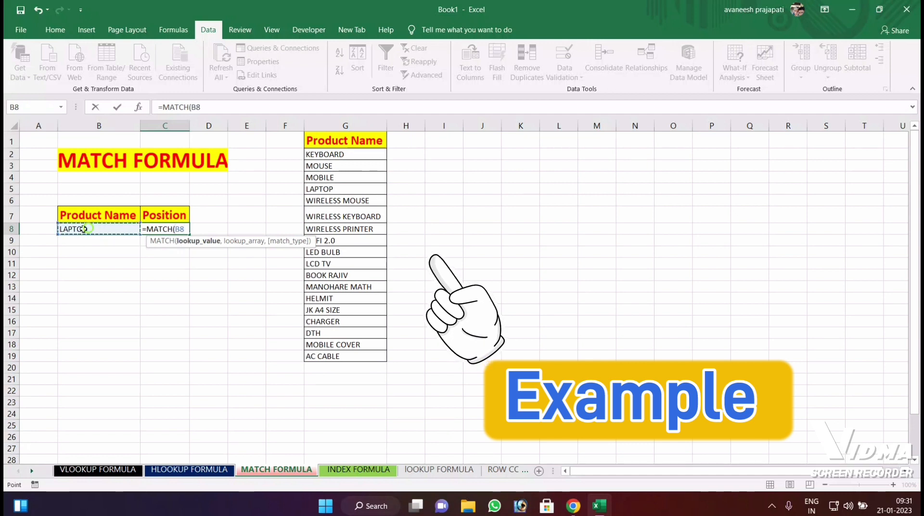
{"action": "type", "text": ","}
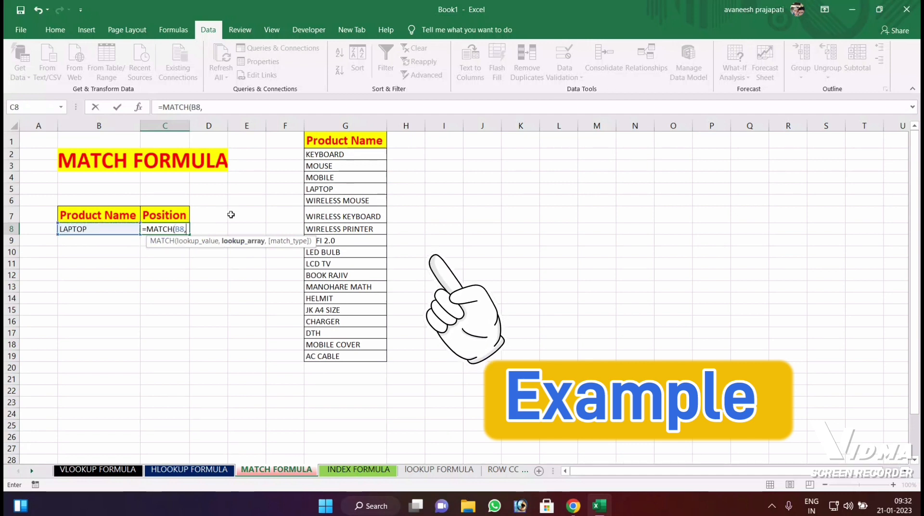
{"action": "left_click_drag", "start_coordinate": [346, 155], "coordinate": [360, 352]}
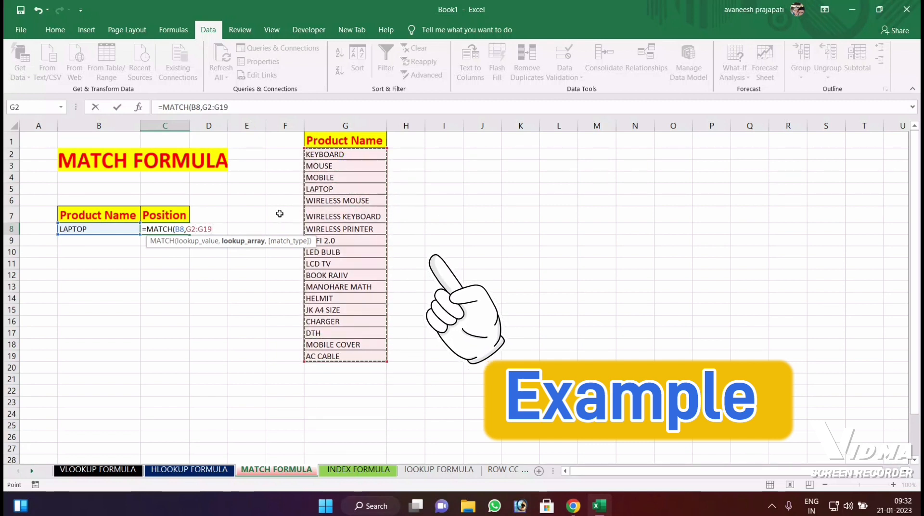
{"action": "type", "text": ",0"}
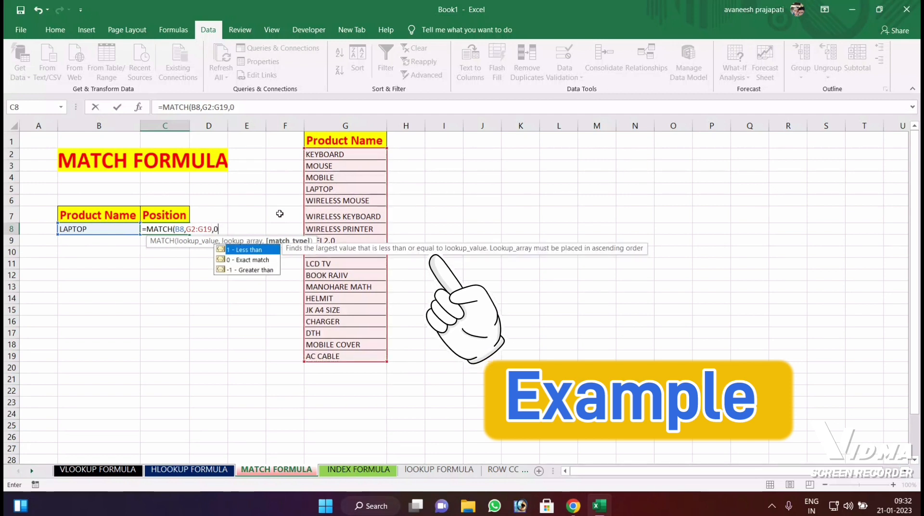
{"action": "key", "text": "Return"}
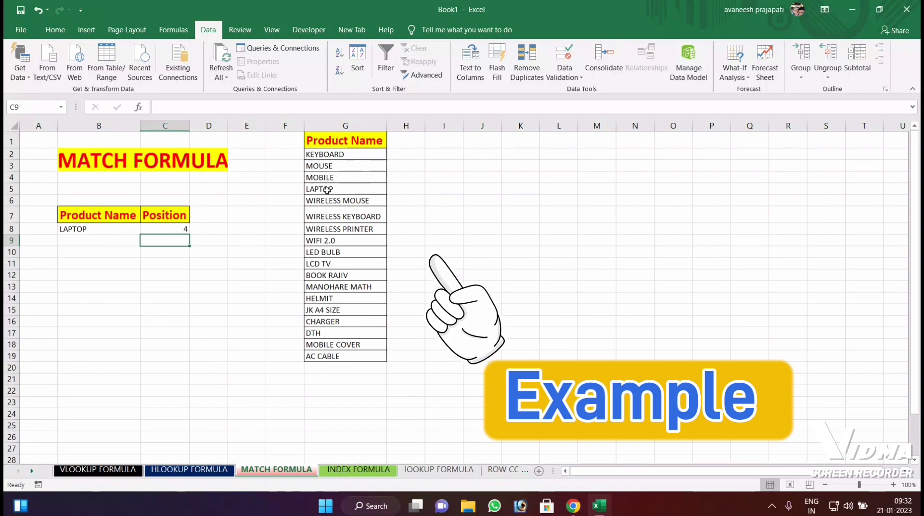
Change the product name in B8 to DTH to look up its position
{"action": "left_click", "coordinate": [108, 228]}
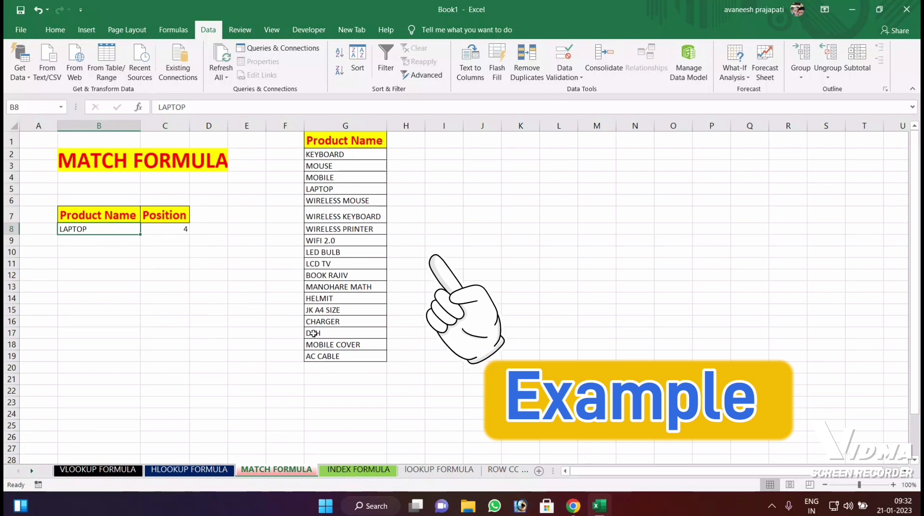
{"action": "type", "text": "FTH"}
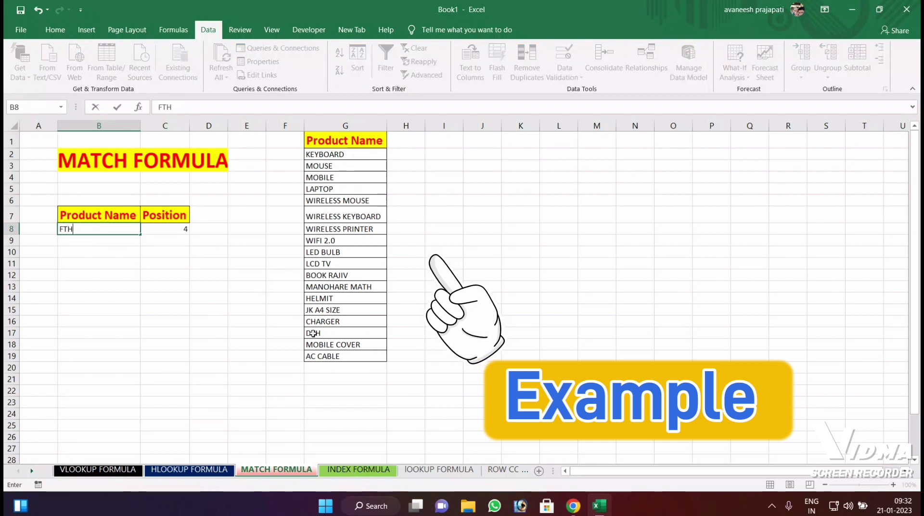
{"action": "key", "text": "BackSpace"}
{"action": "key", "text": "BackSpace"}
{"action": "type", "text": "TH"}
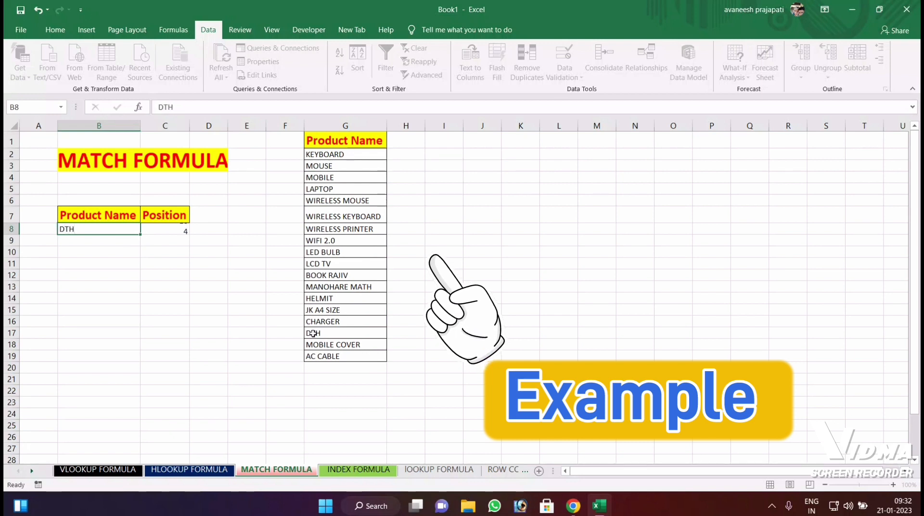
{"action": "key", "text": "Return"}
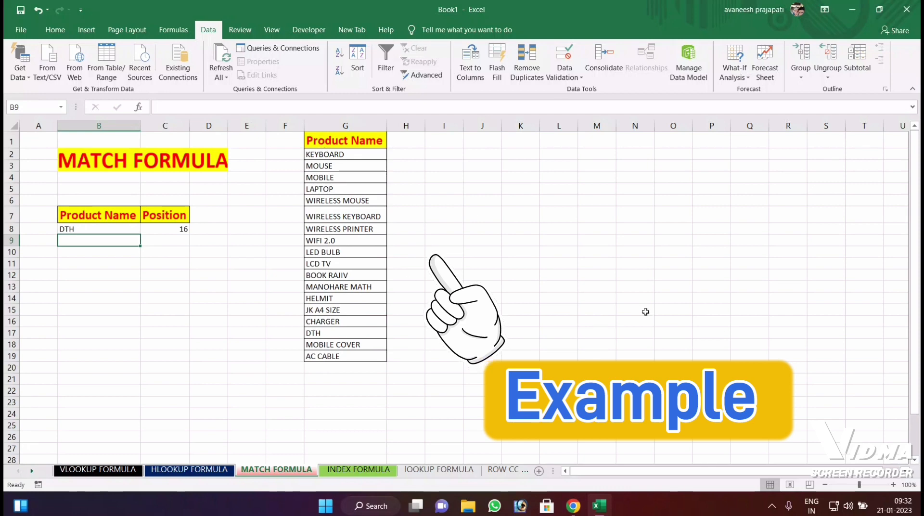
{"action": "left_click", "coordinate": [772, 505]}
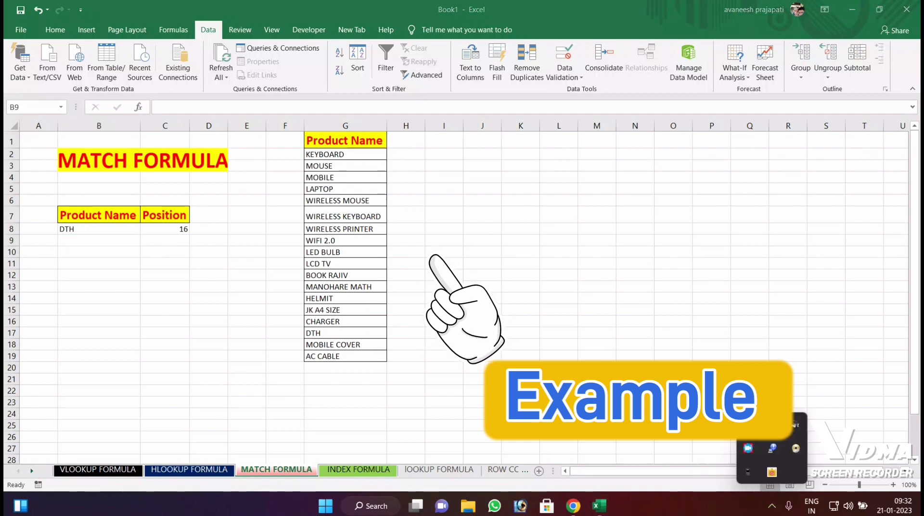
{"action": "left_click", "coordinate": [771, 424]}
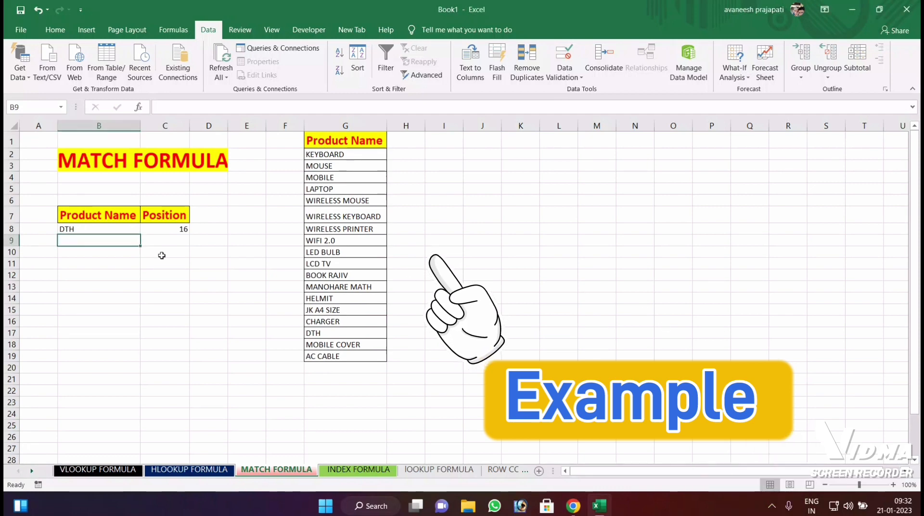
{"action": "key", "text": "ctrl+F11"}
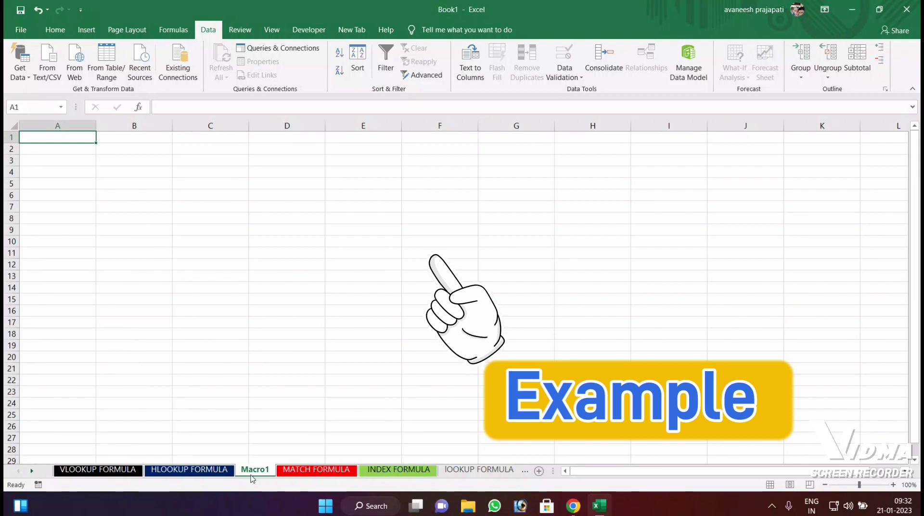
{"action": "right_click", "coordinate": [251, 478]}
{"action": "left_click", "coordinate": [283, 349]}
Replace the product name in B8 with CHARGER to look up its position
{"action": "left_click", "coordinate": [104, 230]}
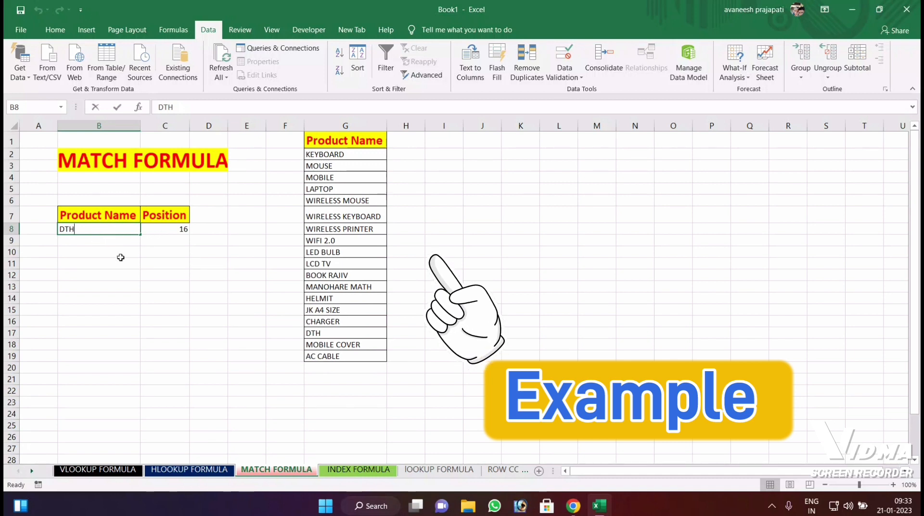
{"action": "type", "text": "CH"}
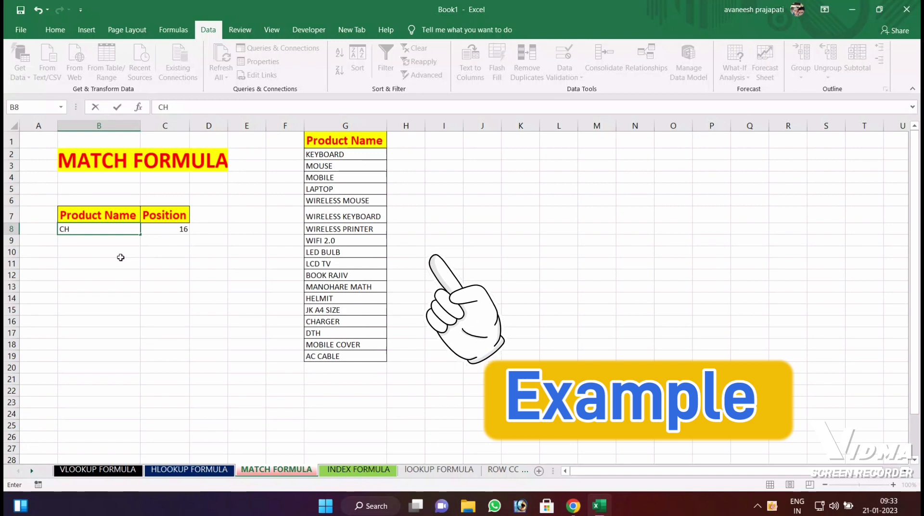
{"action": "type", "text": "ARGER"}
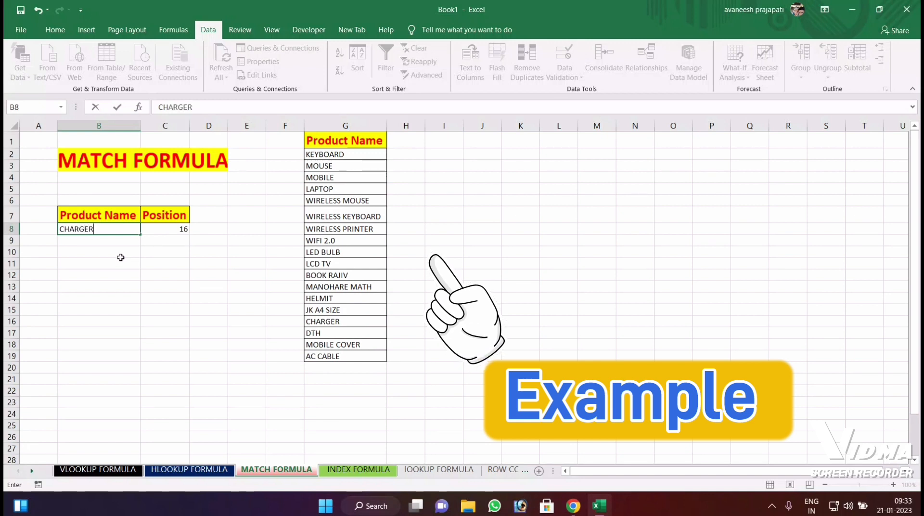
{"action": "key", "text": "Return"}
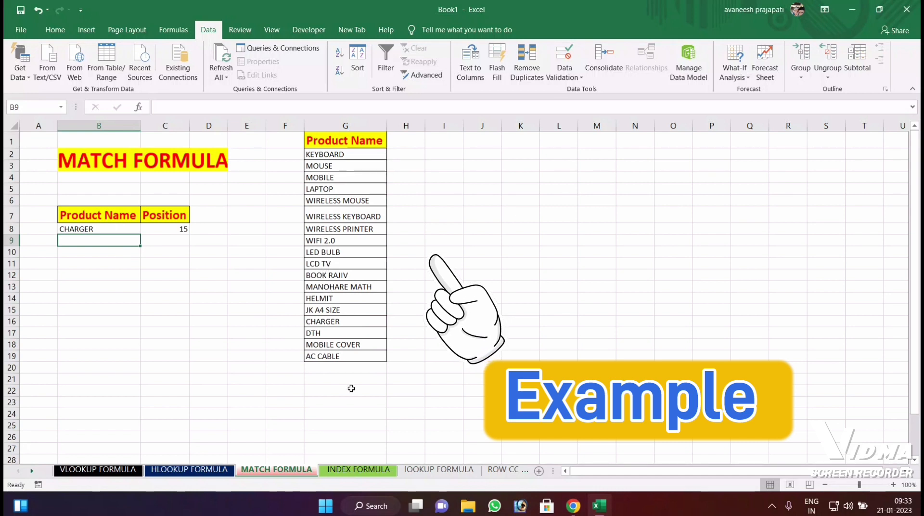
Go to the INDEX FORMULA sheet and enter row position 5 in N5 and column position 2 in N6
{"action": "left_click", "coordinate": [336, 470]}
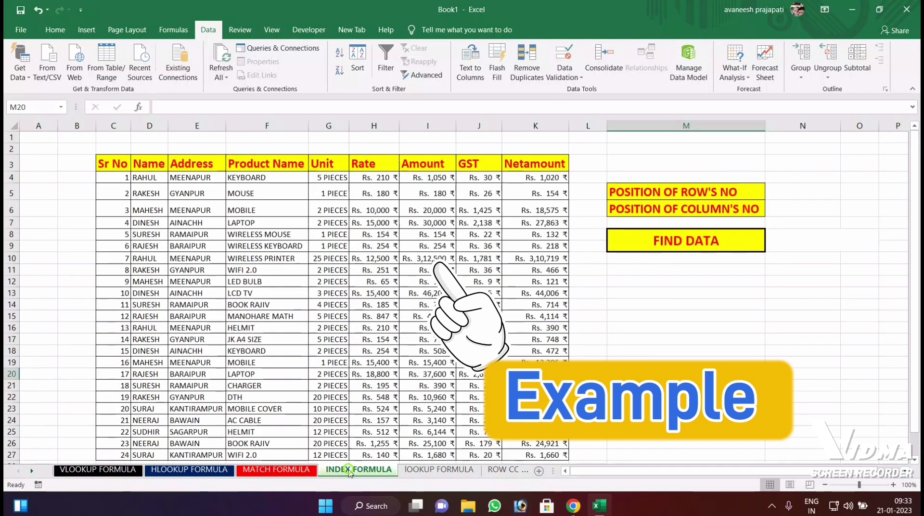
{"action": "left_click", "coordinate": [789, 191]}
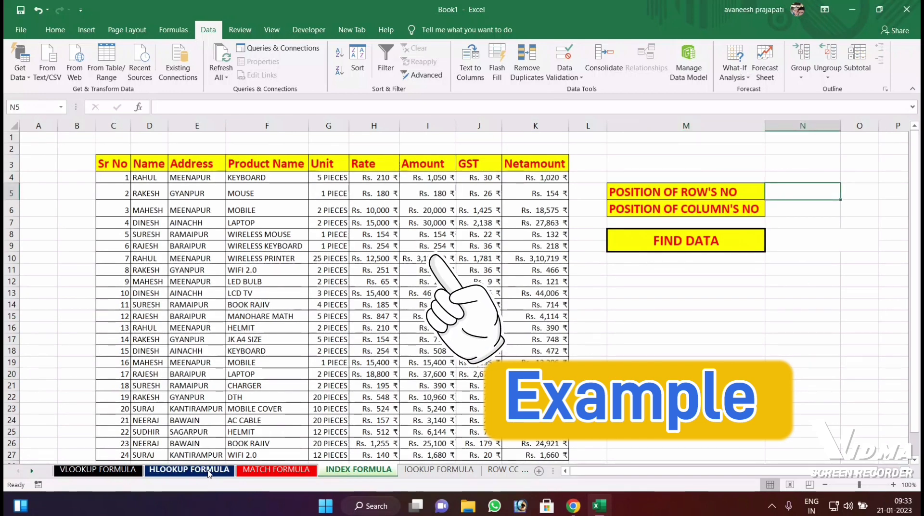
{"action": "left_click", "coordinate": [273, 471]}
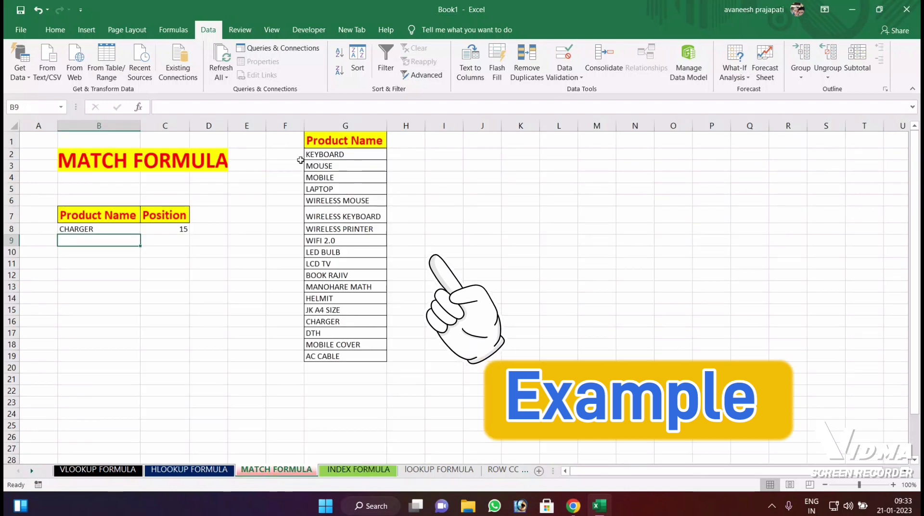
{"action": "left_click", "coordinate": [343, 472]}
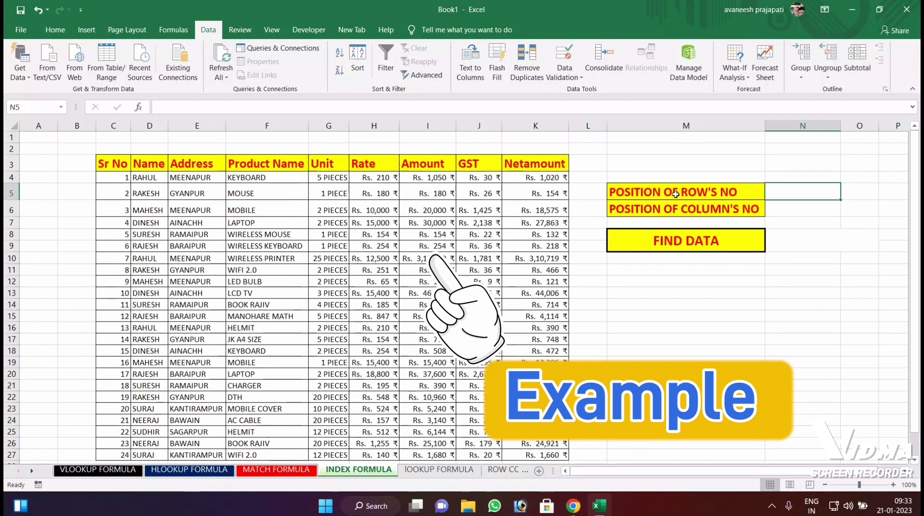
{"action": "type", "text": "5"}
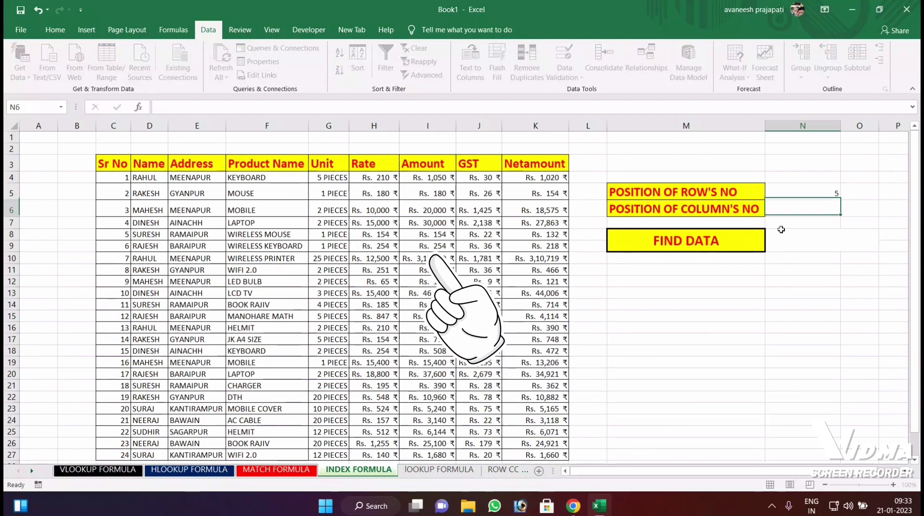
{"action": "key", "text": "Return"}
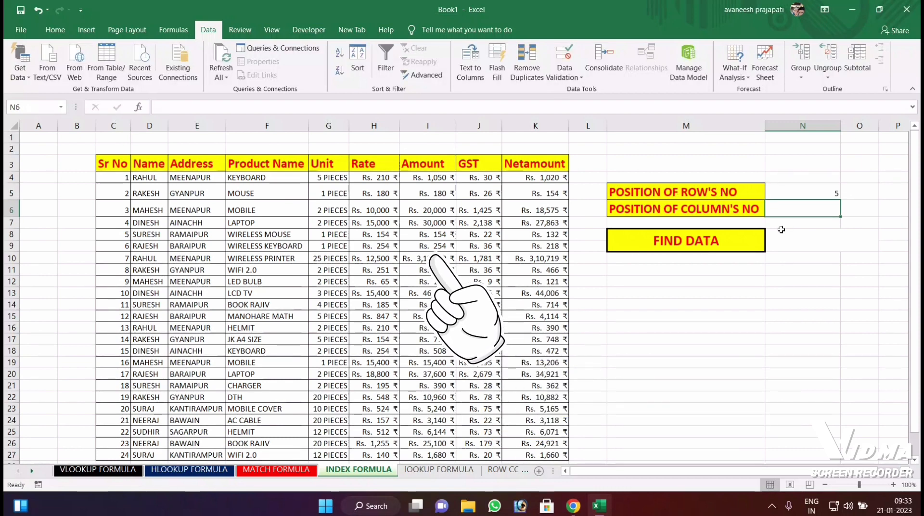
{"action": "type", "text": "4"}
Start an INDEX formula in N8 beside FIND DATA with array C3:K27, row number N5 and column number N6
{"action": "left_click", "coordinate": [778, 239]}
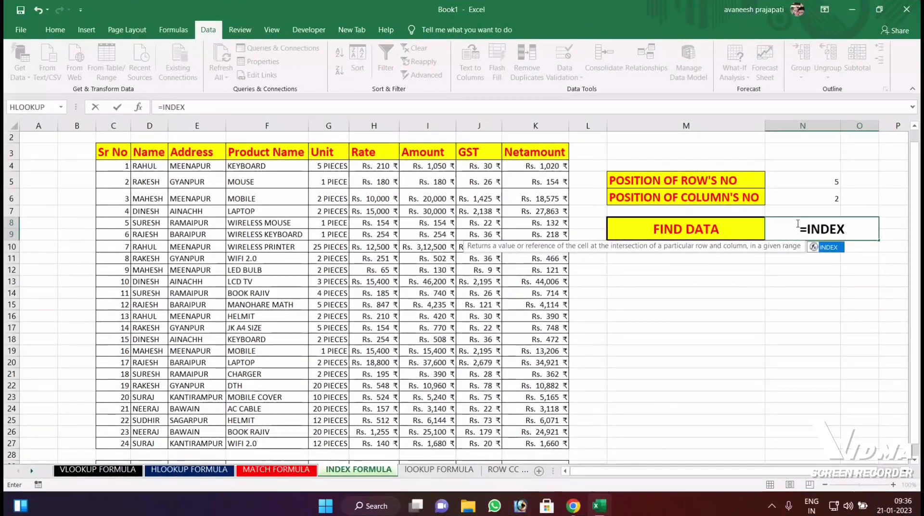
{"action": "type", "text": "("}
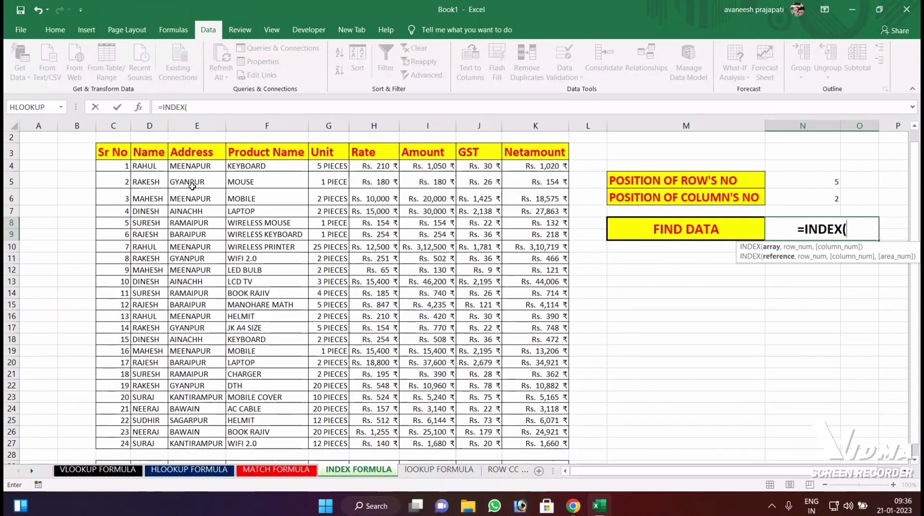
{"action": "left_click_drag", "start_coordinate": [111, 151], "coordinate": [559, 449]}
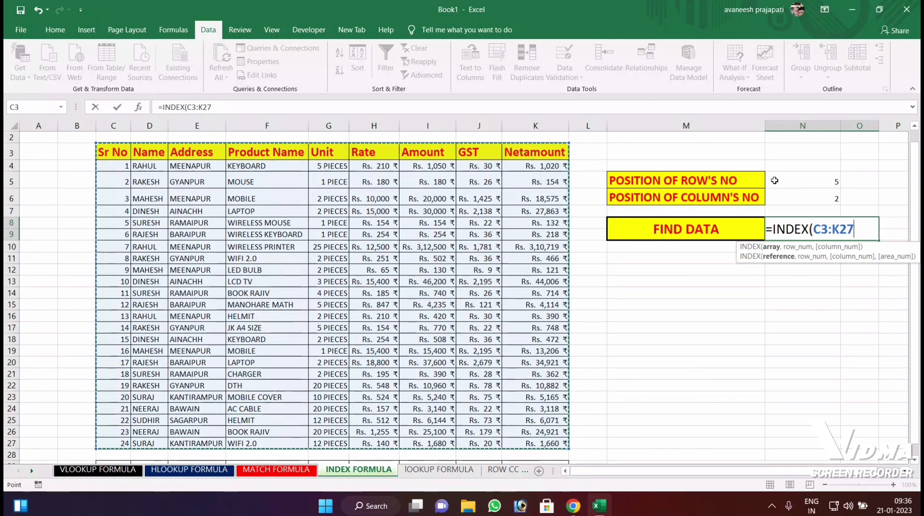
{"action": "type", "text": ","}
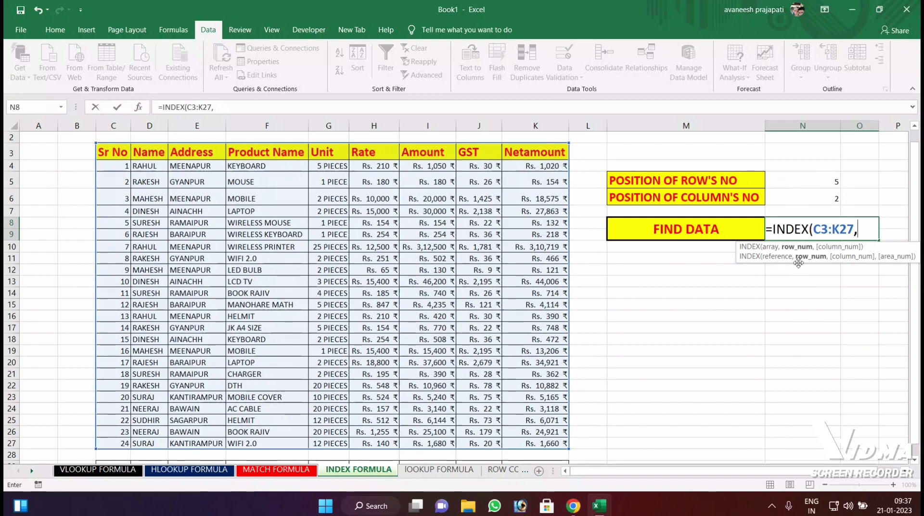
{"action": "left_click", "coordinate": [811, 181]}
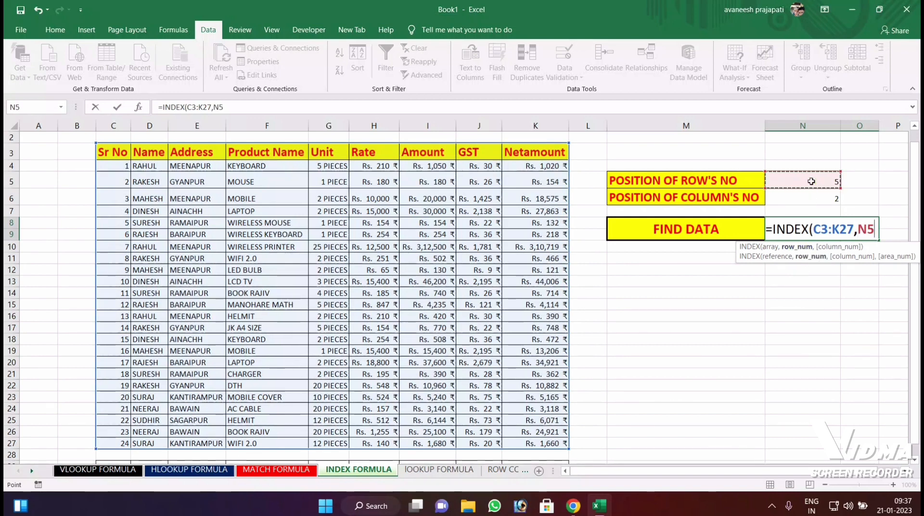
{"action": "type", "text": ","}
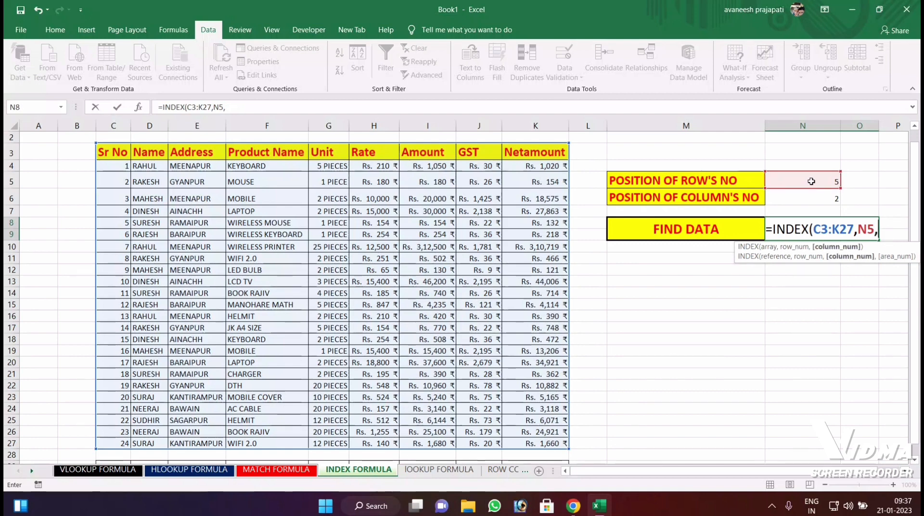
{"action": "left_click", "coordinate": [793, 202]}
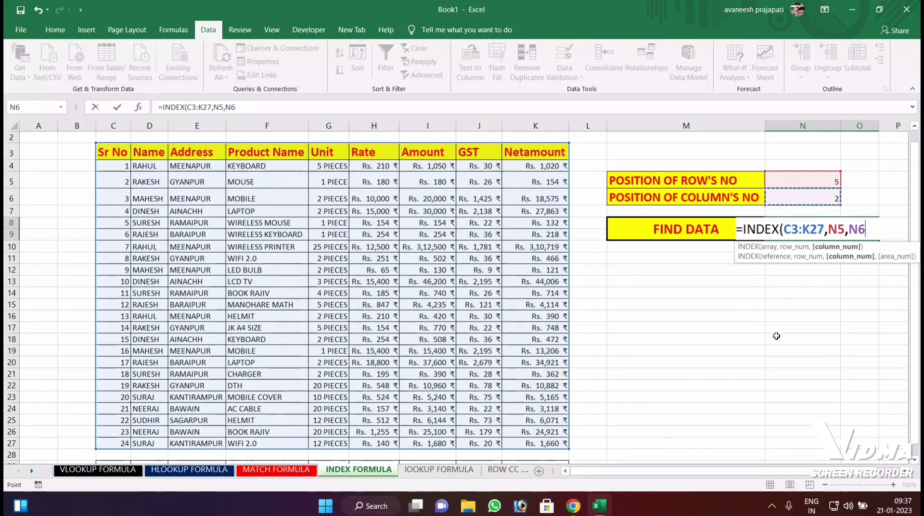
{"action": "left_click", "coordinate": [771, 506]}
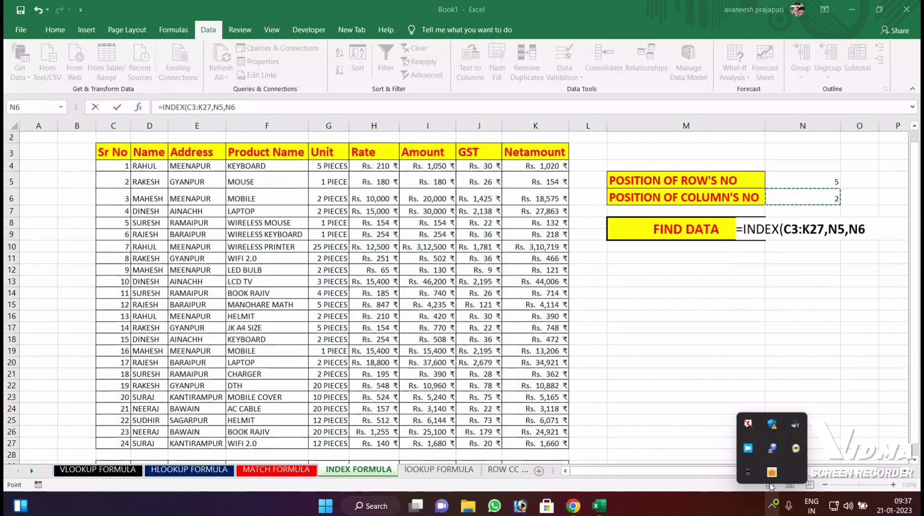
{"action": "left_click", "coordinate": [748, 449]}
{"action": "left_click", "coordinate": [713, 373]}
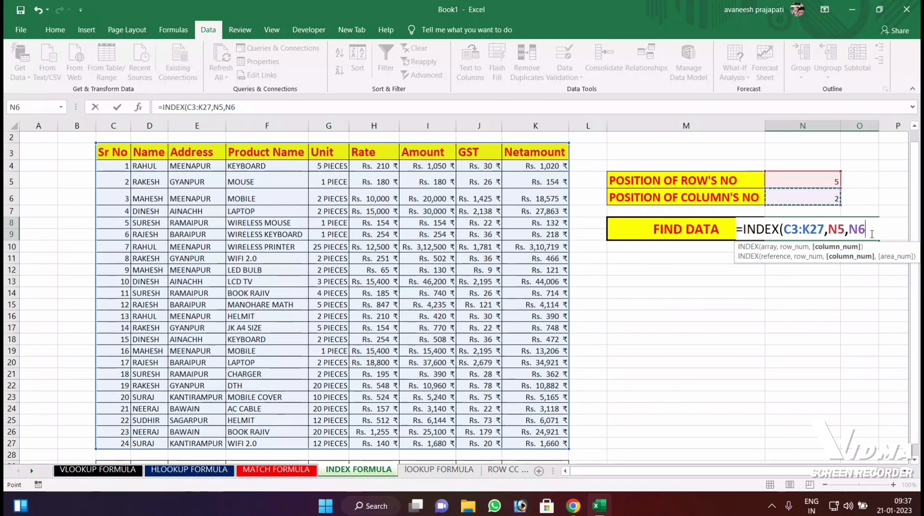
Complete the INDEX formula in N8 and compare its result with cell D7 in the table's Name column
{"action": "type", "text": ")"}
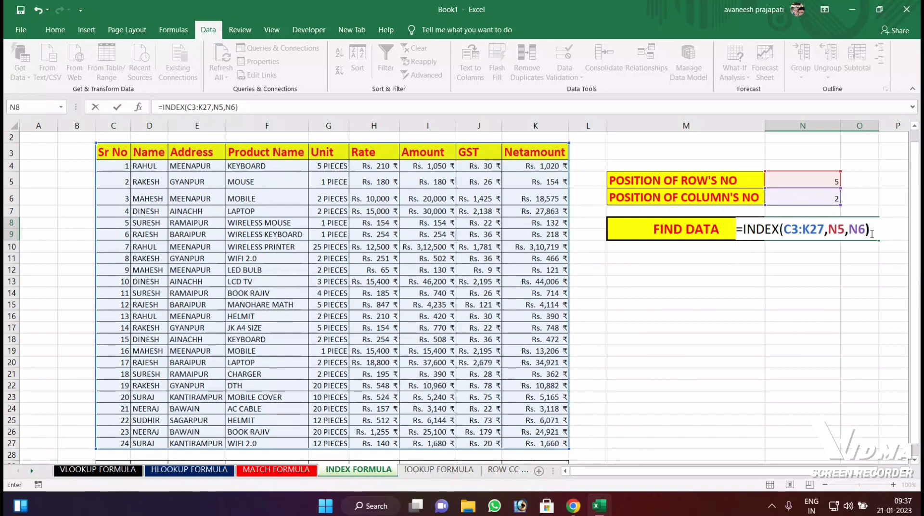
{"action": "key", "text": "Return"}
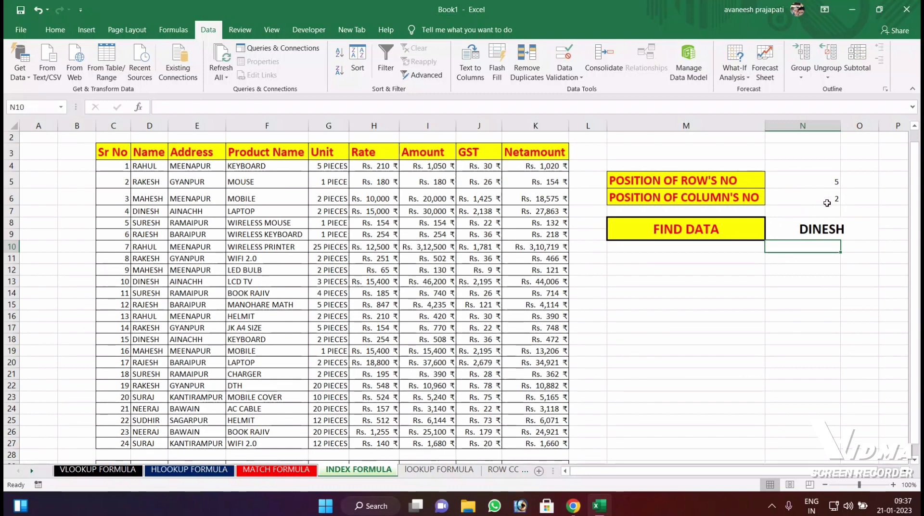
{"action": "left_click", "coordinate": [826, 230]}
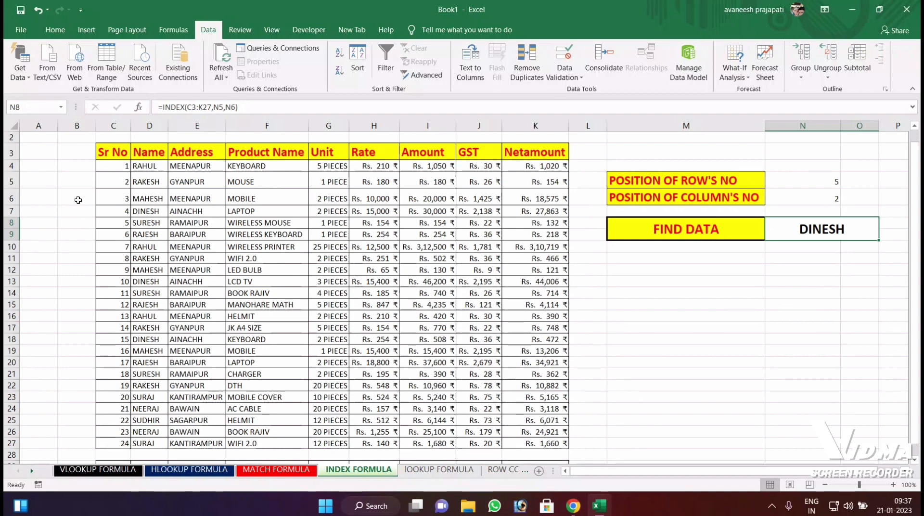
{"action": "left_click", "coordinate": [141, 213]}
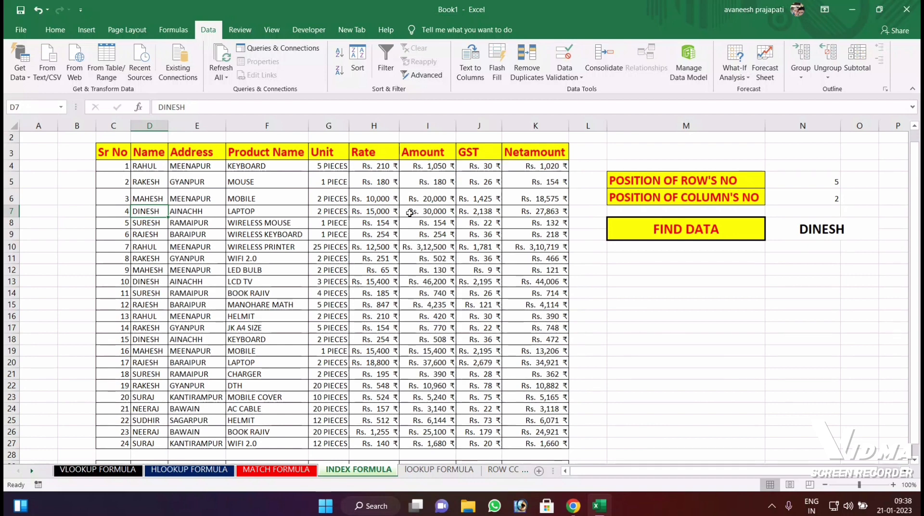
Change the array in N8's INDEX formula to C4:K27 so that the header row is excluded
{"action": "left_click", "coordinate": [823, 233]}
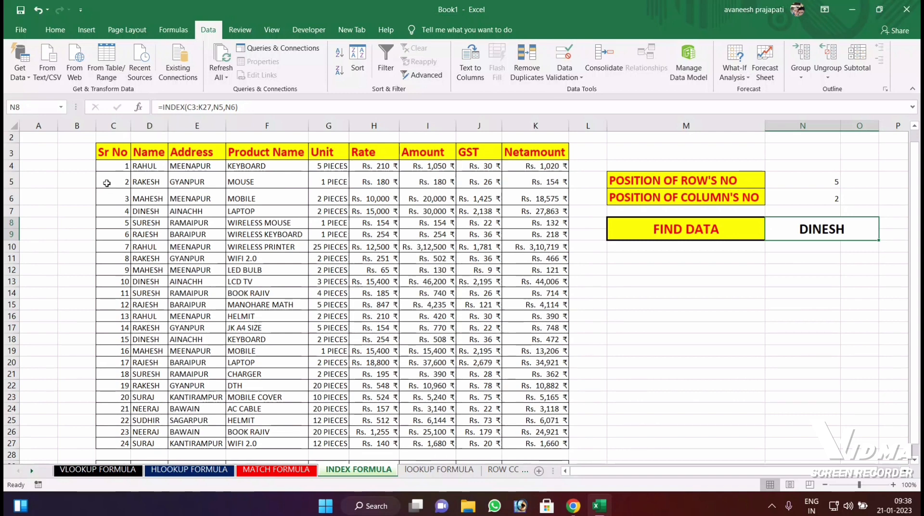
{"action": "left_click", "coordinate": [196, 107]}
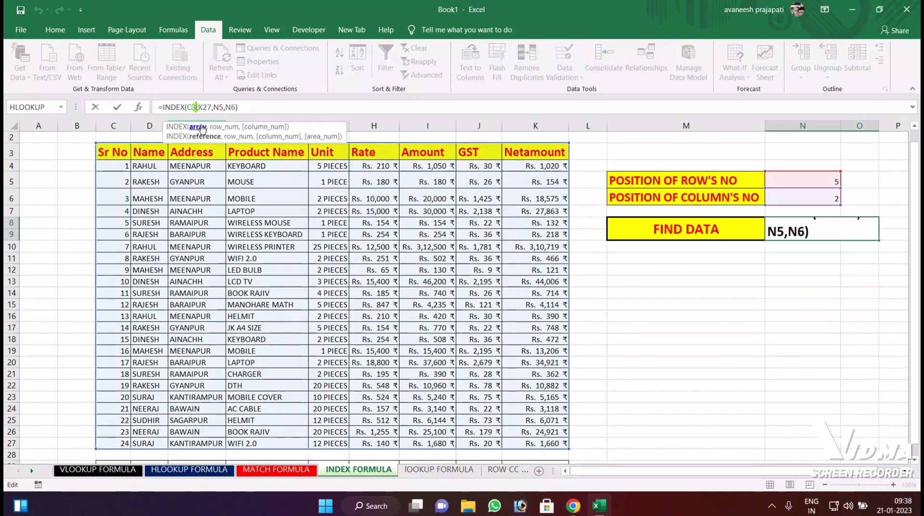
{"action": "key", "text": "BackSpace"}
{"action": "type", "text": "4"}
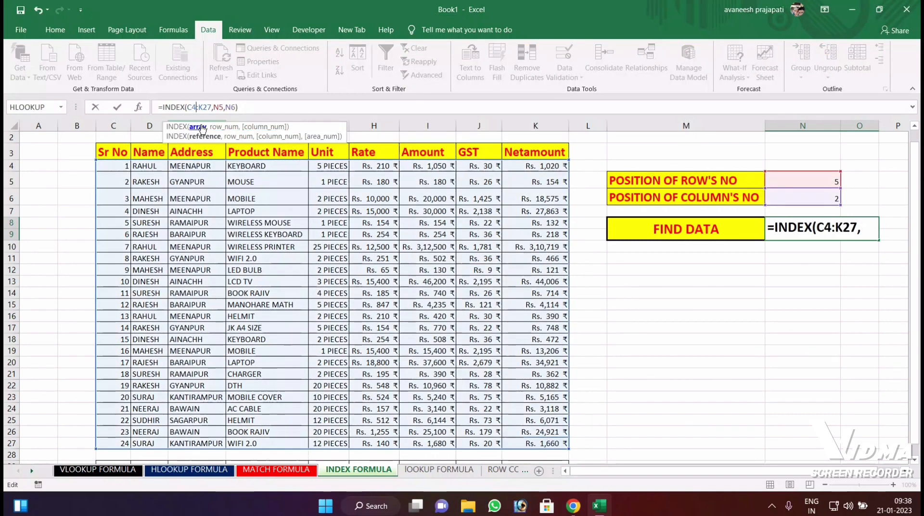
{"action": "key", "text": "Return"}
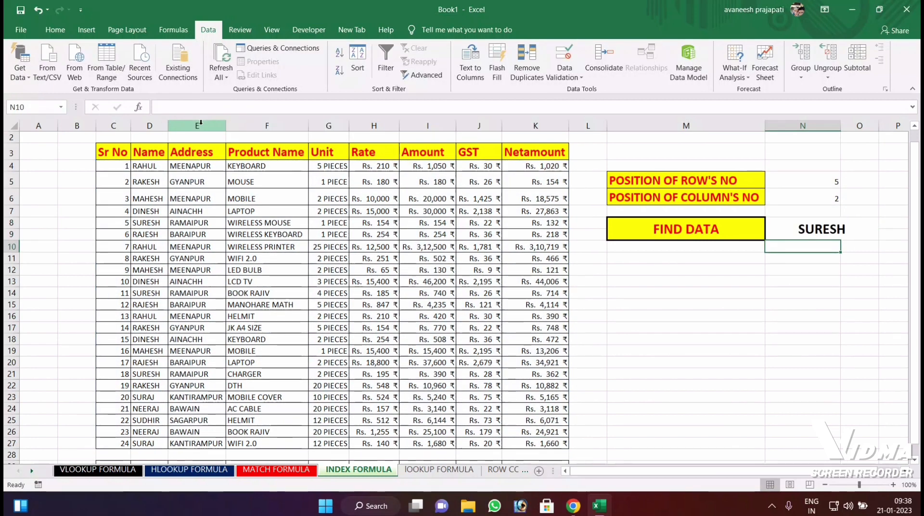
{"action": "key", "text": "Up"}
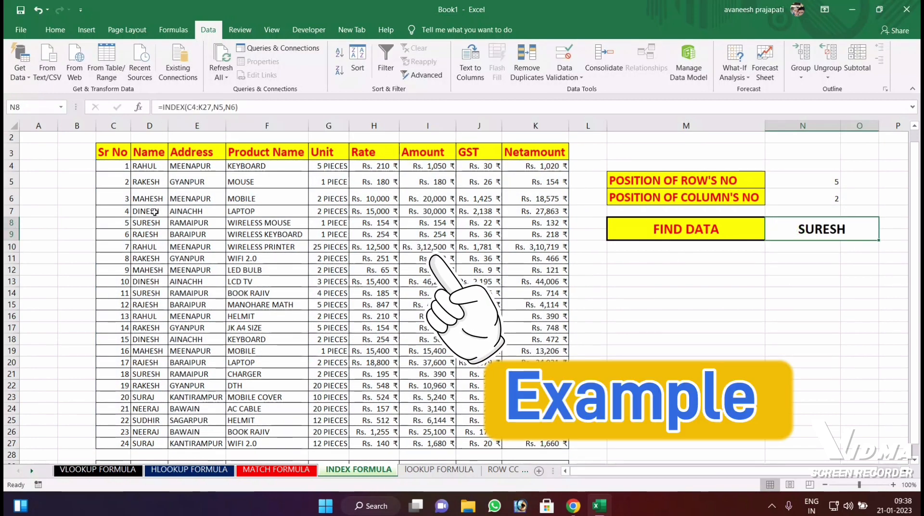
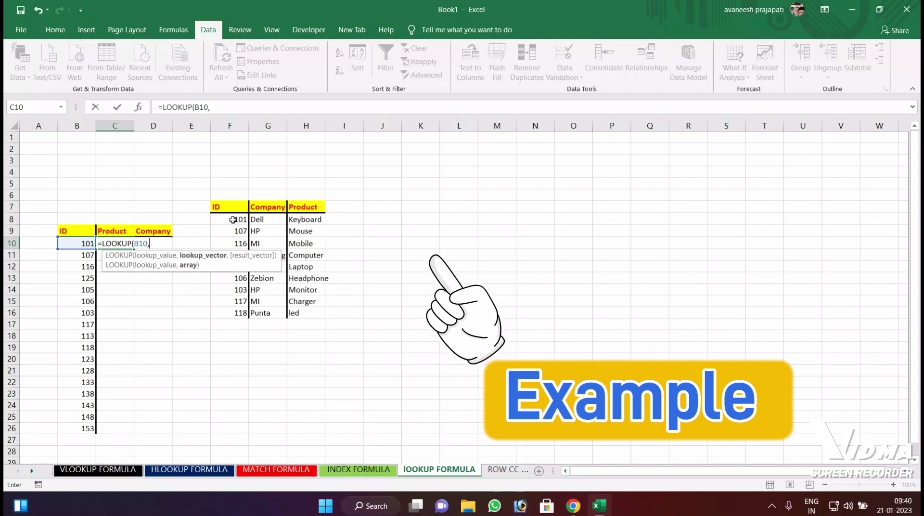
Complete the LOOKUP formula in C10 with lookup vector F8:F16 and result vector H8:H16, and fill it down to C17
{"action": "left_click_drag", "start_coordinate": [233, 220], "coordinate": [239, 309]}
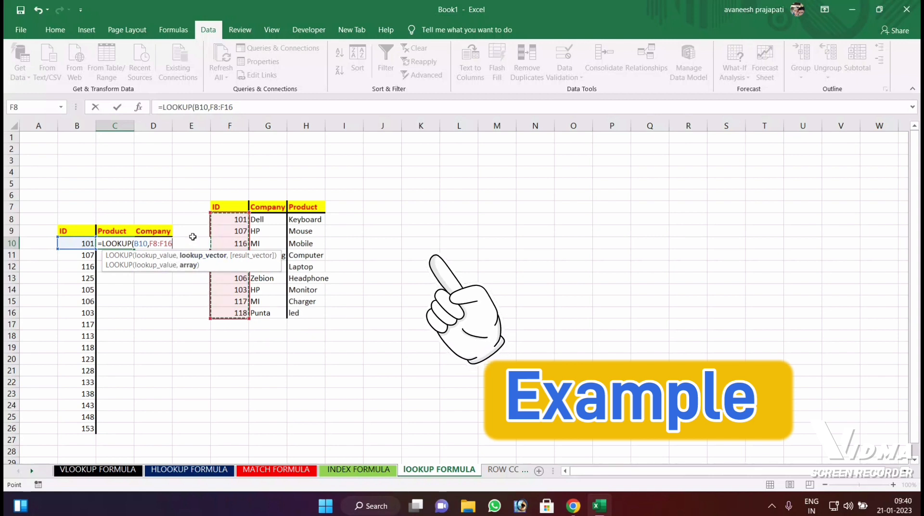
{"action": "type", "text": ","}
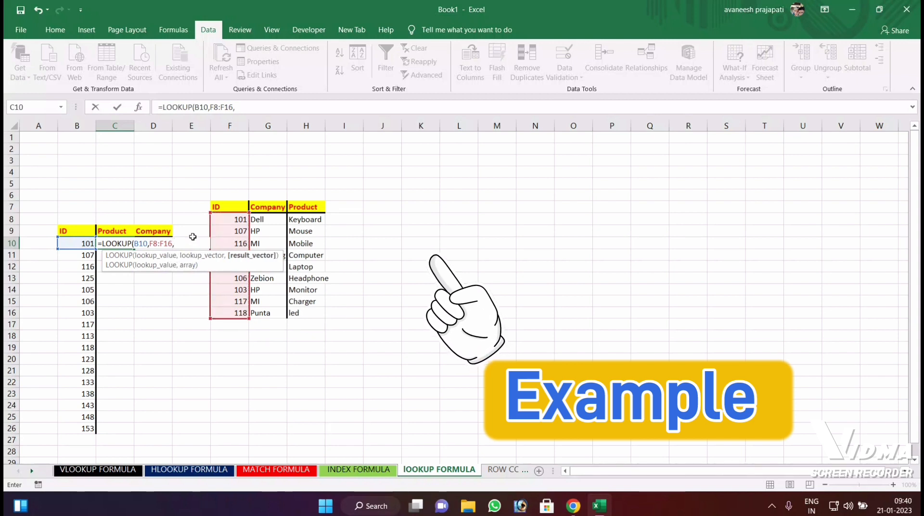
{"action": "left_click_drag", "start_coordinate": [305, 220], "coordinate": [303, 313]}
{"action": "key", "text": "Return"}
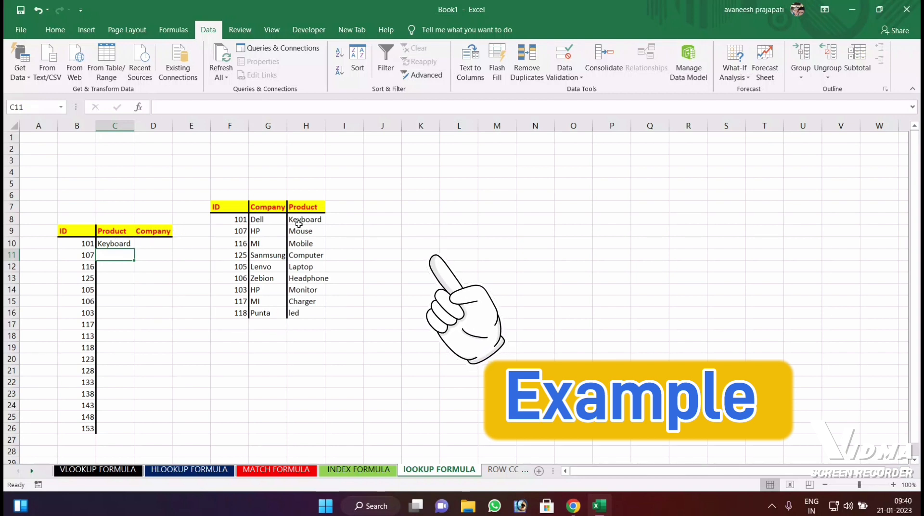
{"action": "left_click", "coordinate": [107, 243]}
{"action": "left_click_drag", "start_coordinate": [134, 248], "coordinate": [133, 330]}
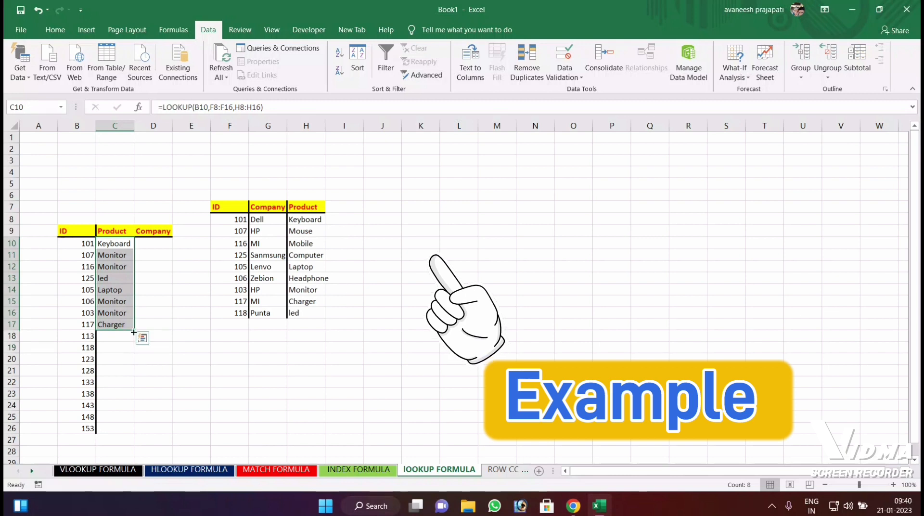
Start a LOOKUP formula in D10 under Company with B10 as the lookup value
{"action": "left_click", "coordinate": [147, 243]}
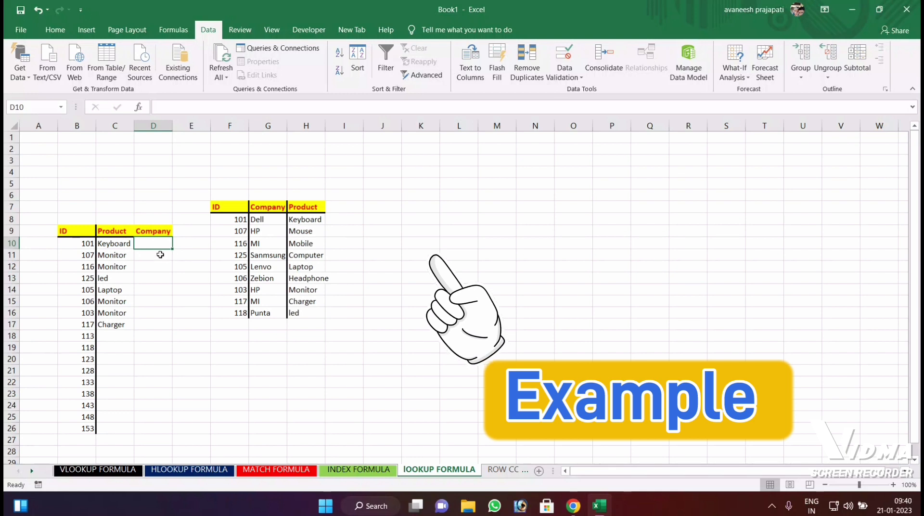
{"action": "type", "text": "="}
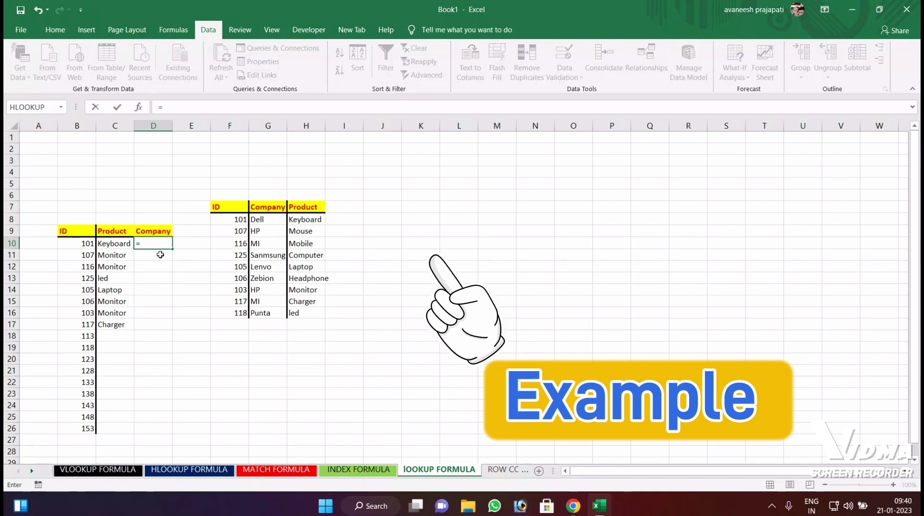
{"action": "type", "text": "LOO"}
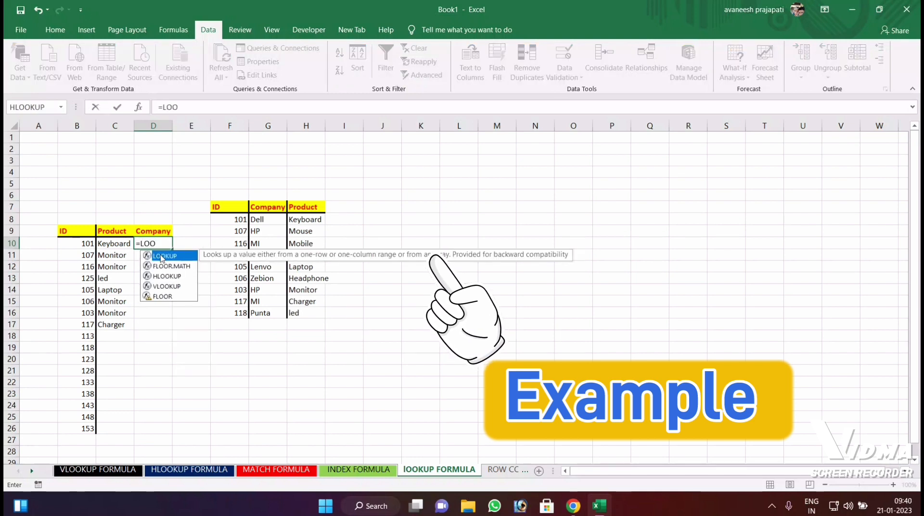
{"action": "type", "text": "K"}
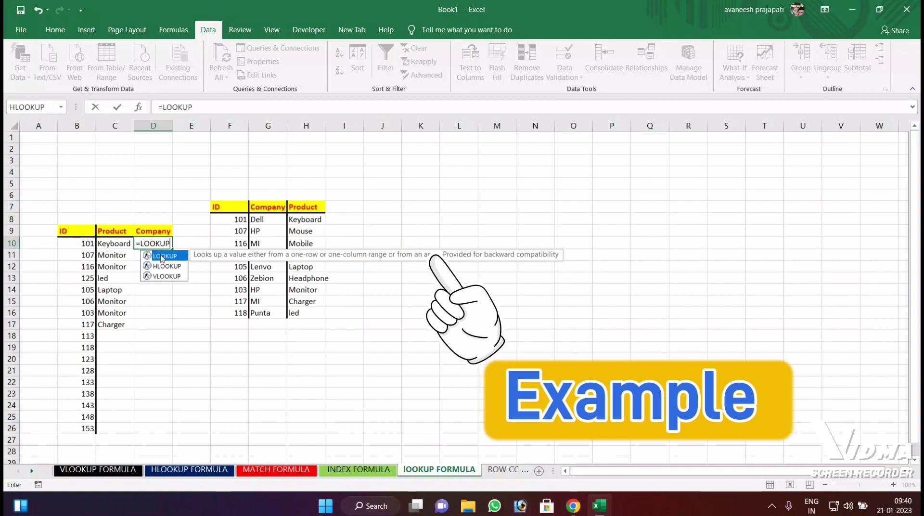
{"action": "type", "text": "UP"}
{"action": "double_click", "coordinate": [162, 257]}
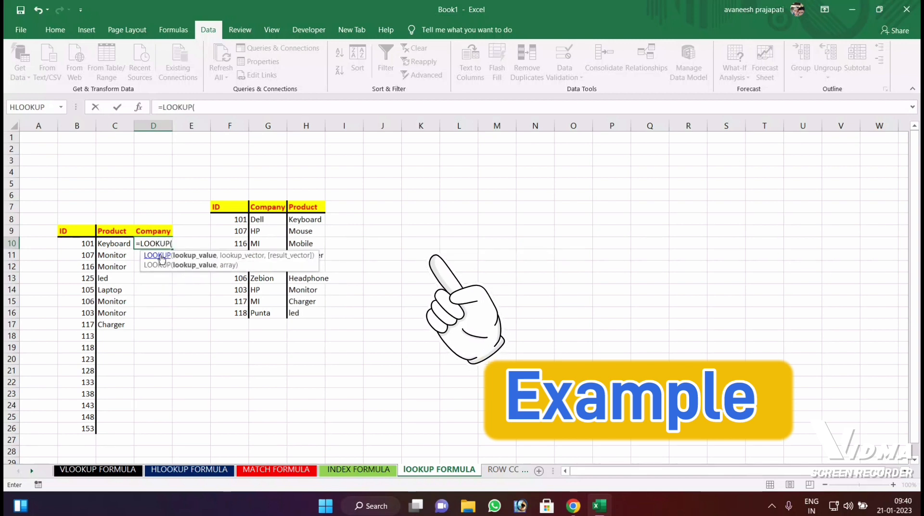
{"action": "left_click", "coordinate": [73, 243]}
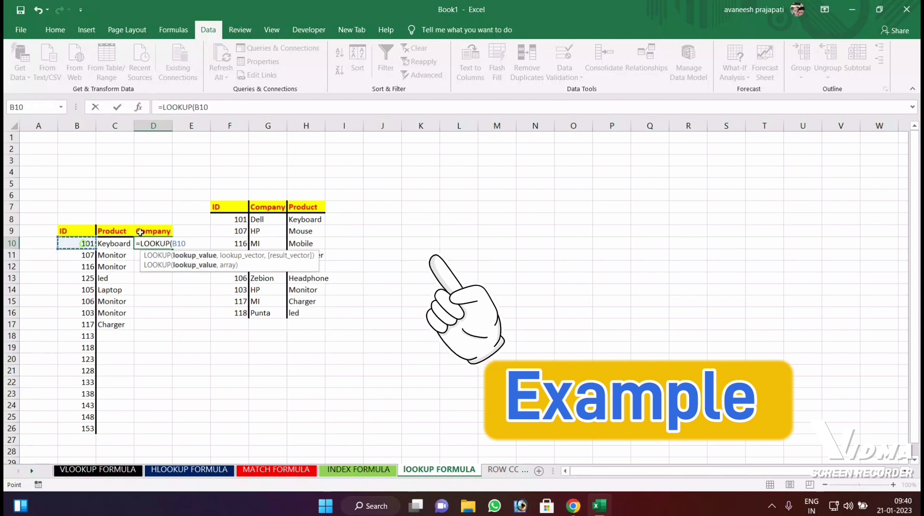
{"action": "type", "text": ","}
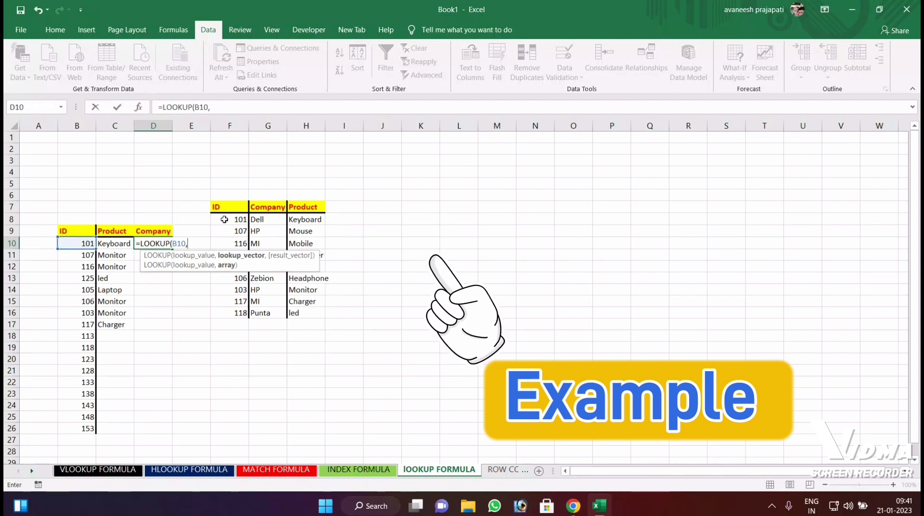
Complete D10's LOOKUP formula with lookup vector F8:F16 and result vector G8:G16, and fill it down to D17
{"action": "left_click_drag", "start_coordinate": [224, 218], "coordinate": [236, 312]}
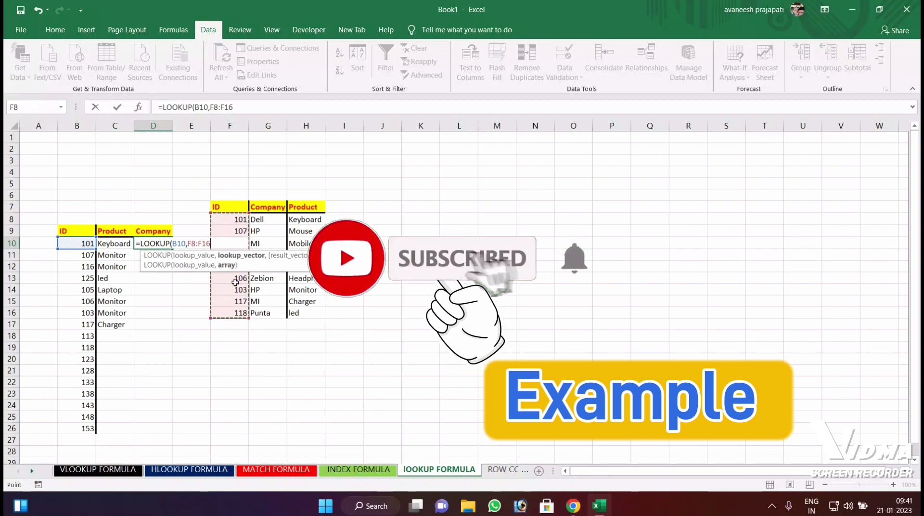
{"action": "type", "text": ","}
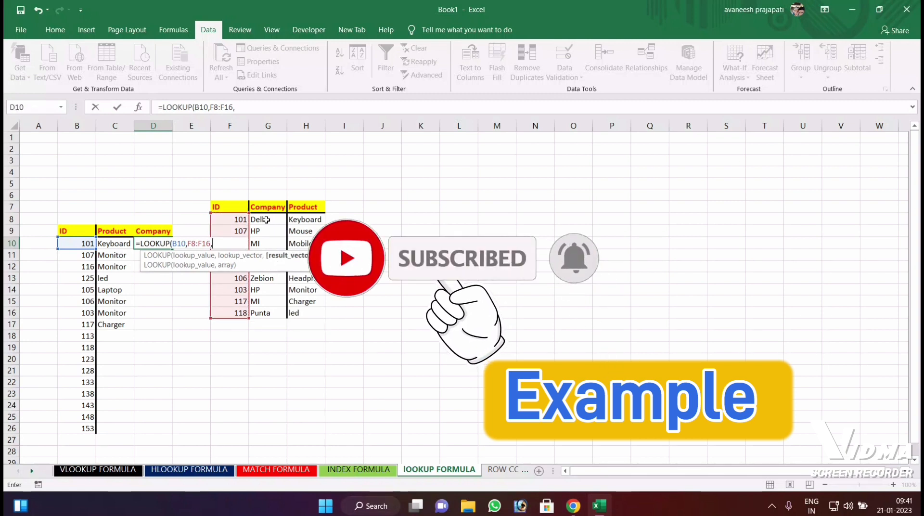
{"action": "left_click_drag", "start_coordinate": [266, 219], "coordinate": [277, 313]}
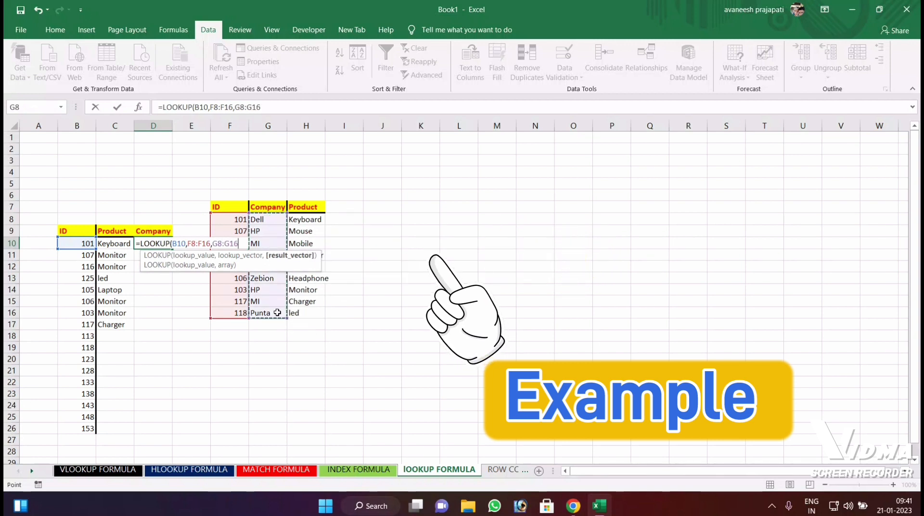
{"action": "key", "text": "Return"}
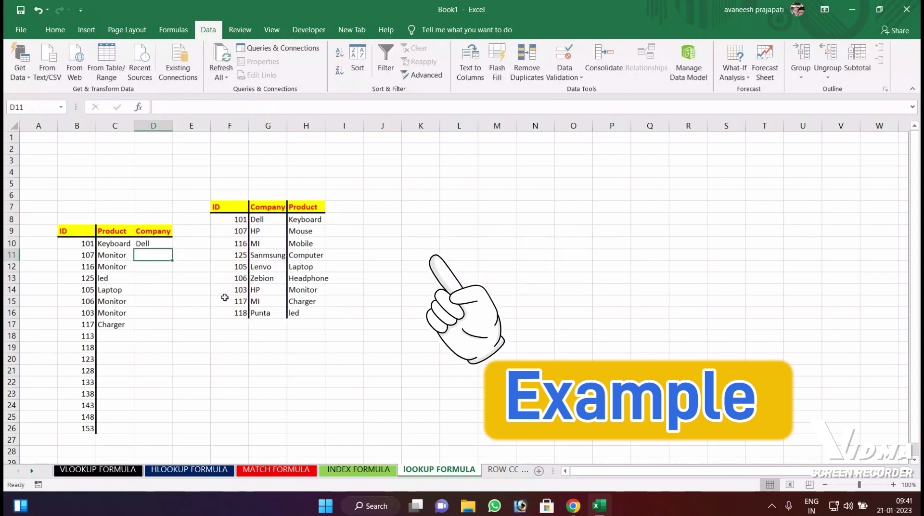
{"action": "left_click", "coordinate": [143, 244]}
{"action": "left_click_drag", "start_coordinate": [171, 251], "coordinate": [172, 329]}
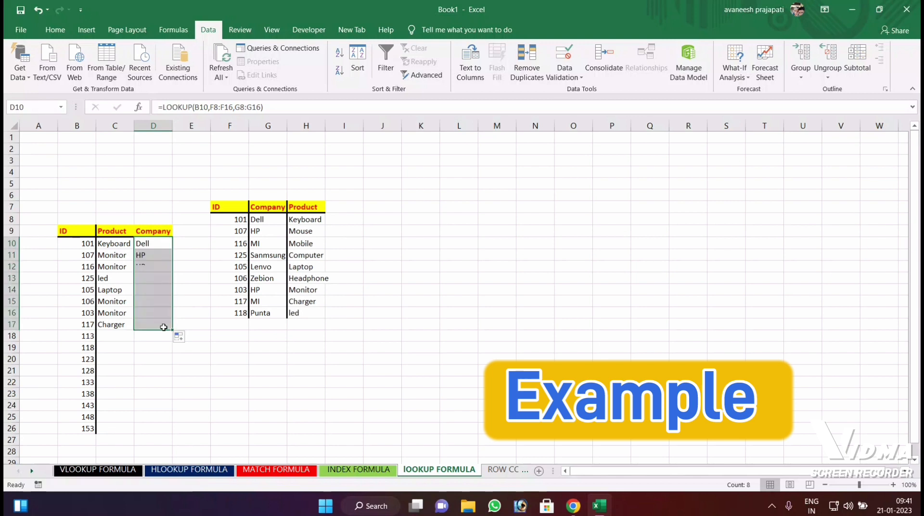
Try ID 101 in B12 to test the lookup formulas, and undo the change
{"action": "left_click", "coordinate": [79, 266]}
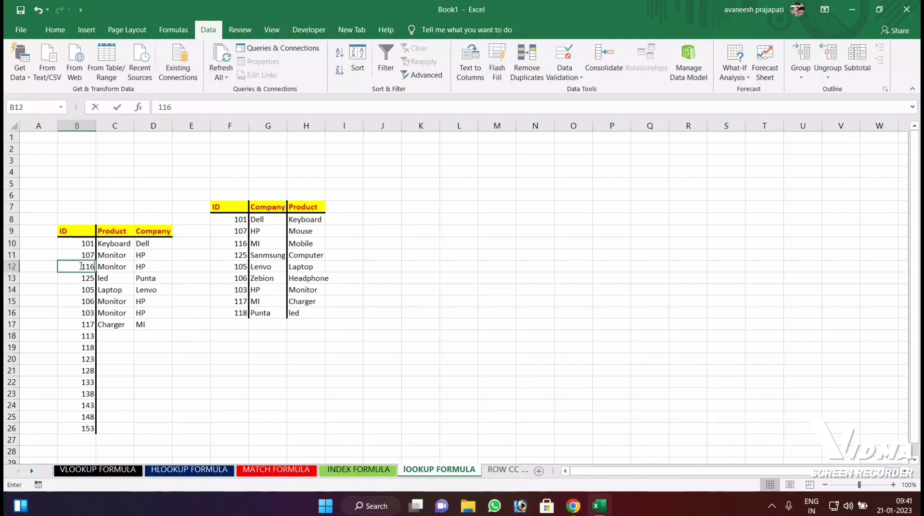
{"action": "type", "text": "101"}
{"action": "key", "text": "Return"}
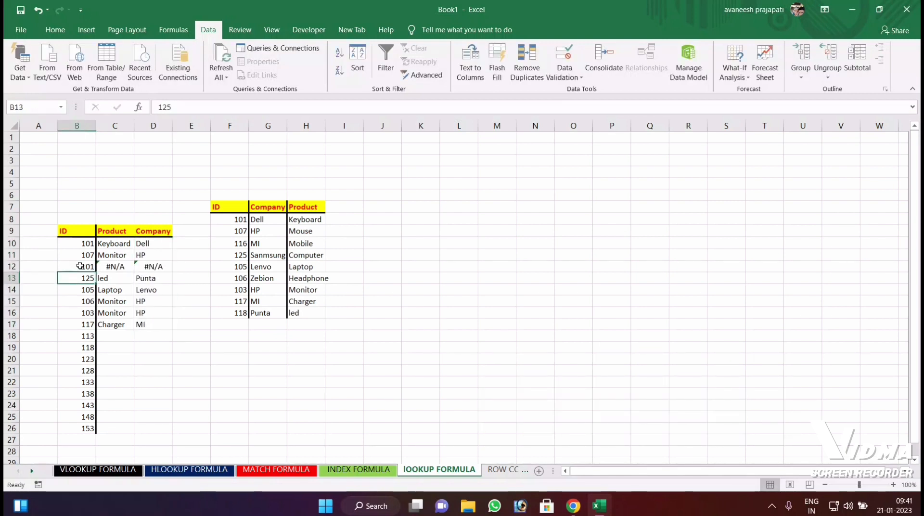
{"action": "left_click", "coordinate": [80, 266]}
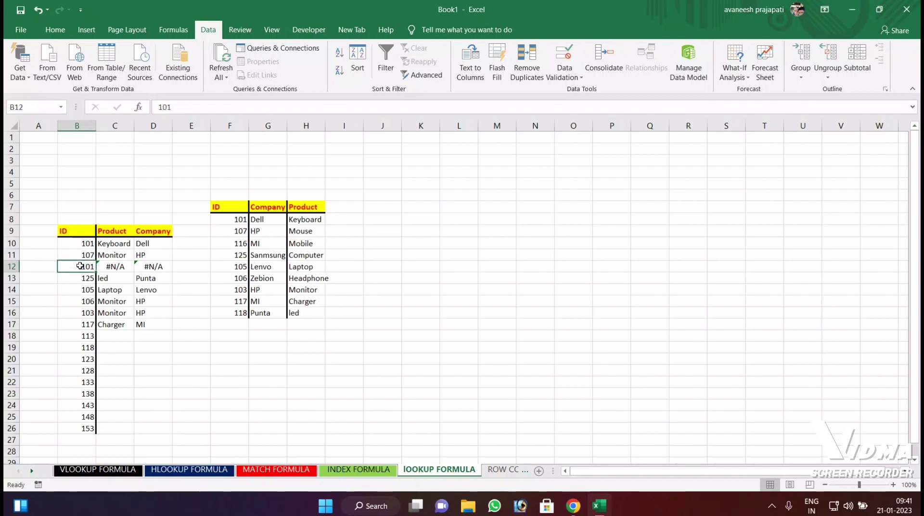
{"action": "key", "text": "ctrl+z"}
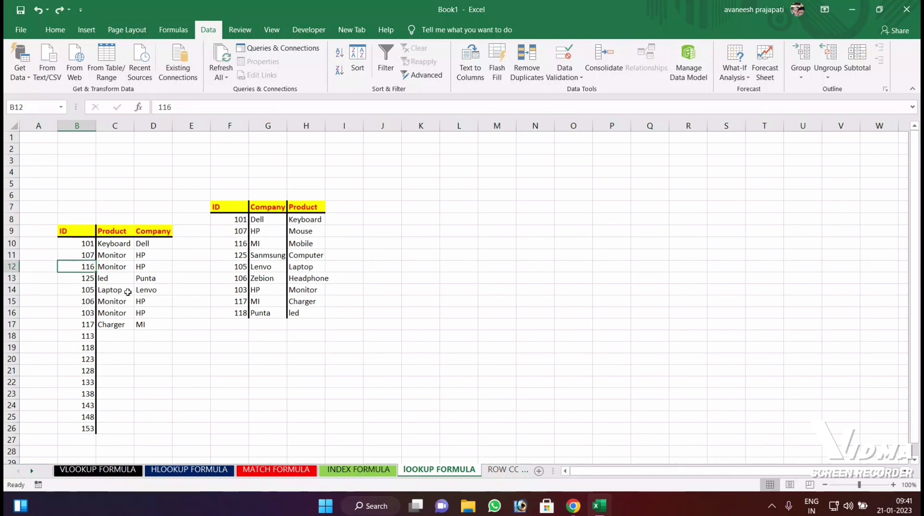
{"action": "left_click", "coordinate": [86, 241]}
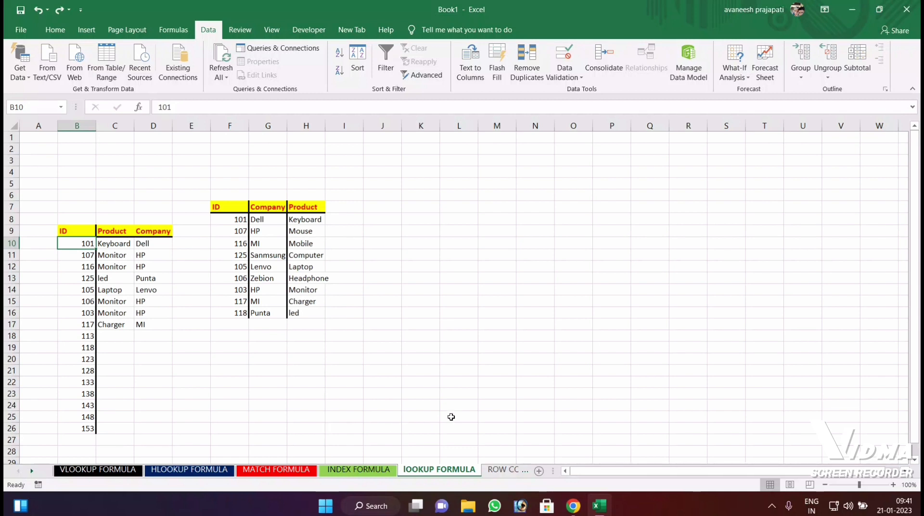
On the ROW COLUMN sheet, enter =ROW(L3) in F8 and select L3 to compare its row position
{"action": "left_click", "coordinate": [503, 471]}
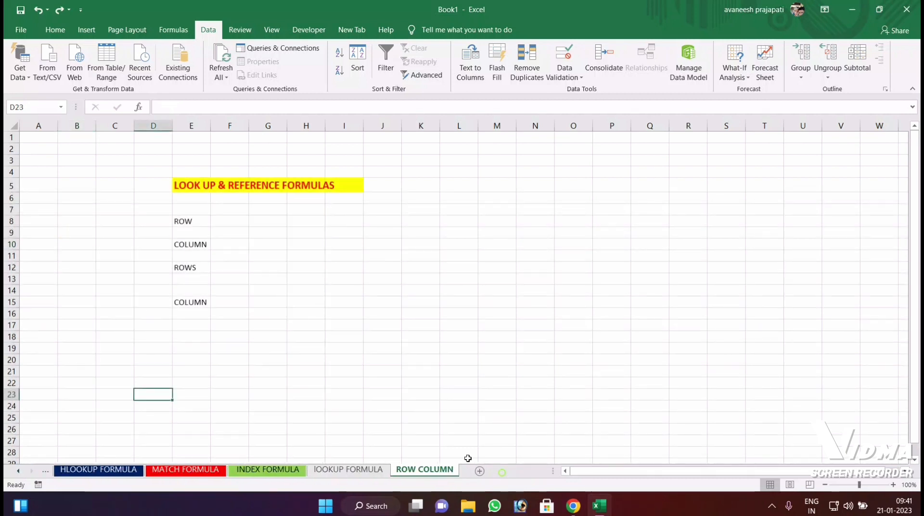
{"action": "left_click", "coordinate": [234, 219]}
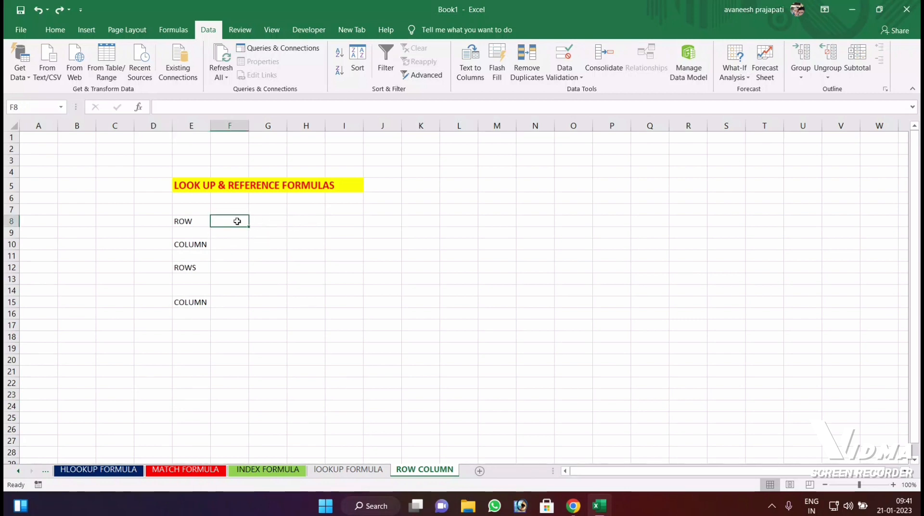
{"action": "type", "text": "="}
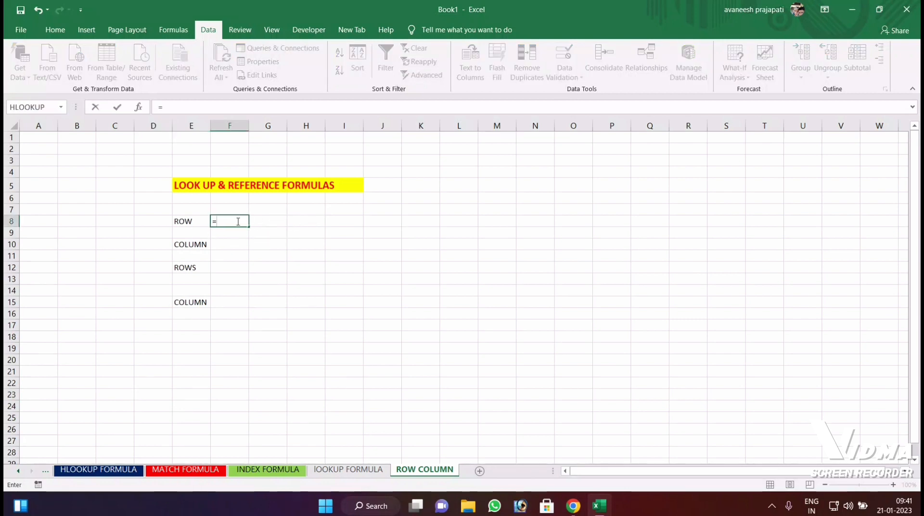
{"action": "type", "text": "ROW"}
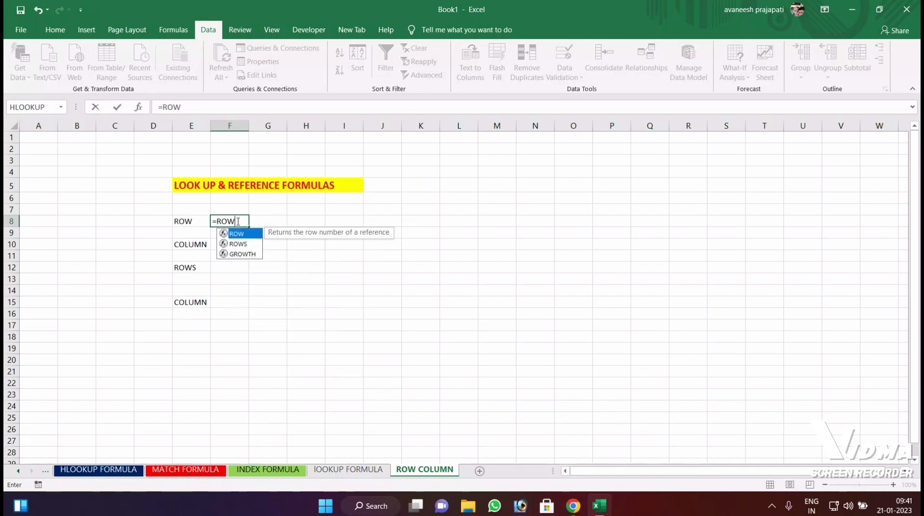
{"action": "type", "text": "("}
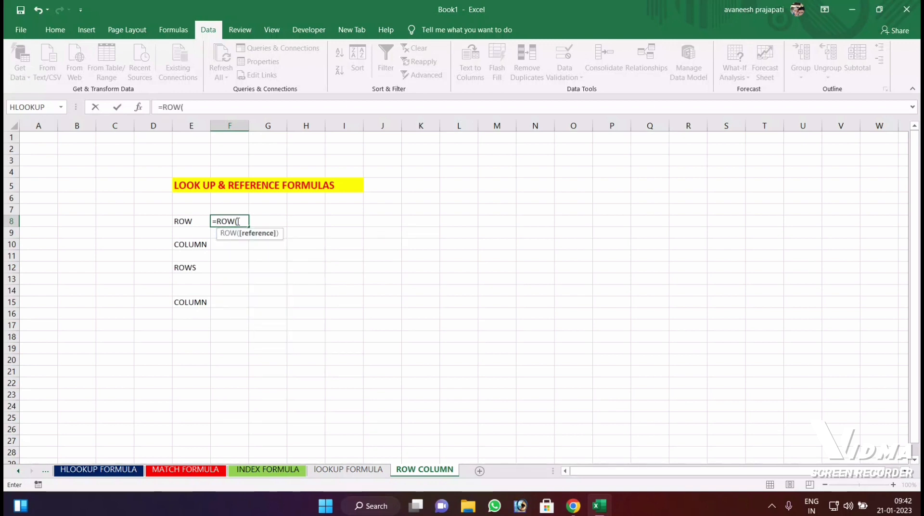
{"action": "left_click", "coordinate": [466, 162]}
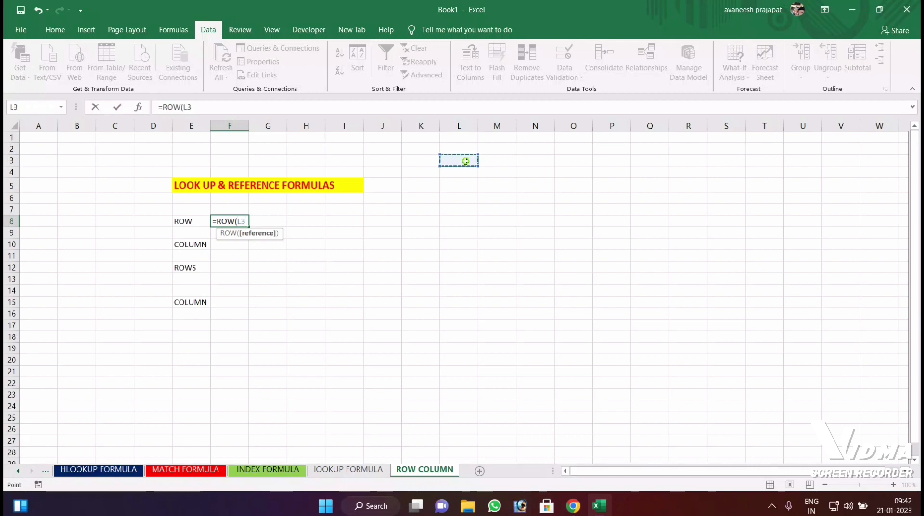
{"action": "type", "text": ")"}
{"action": "key", "text": "Return"}
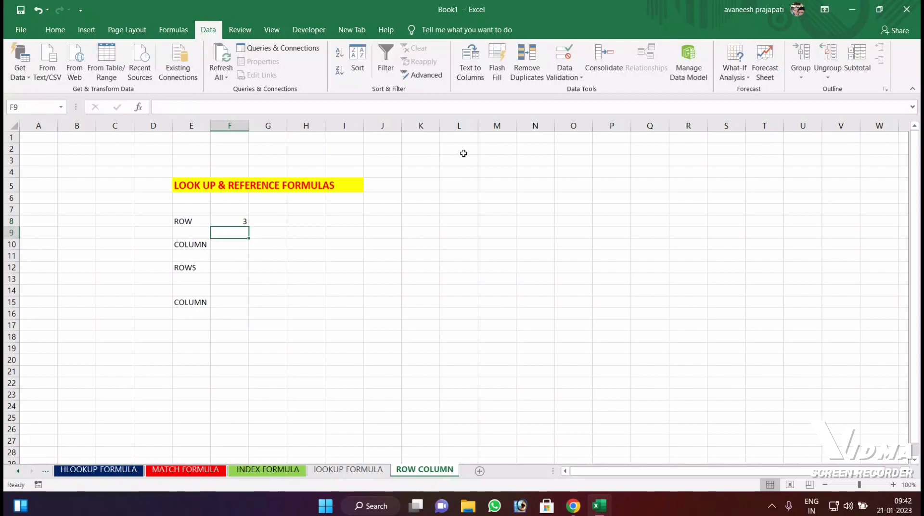
{"action": "left_click", "coordinate": [459, 160]}
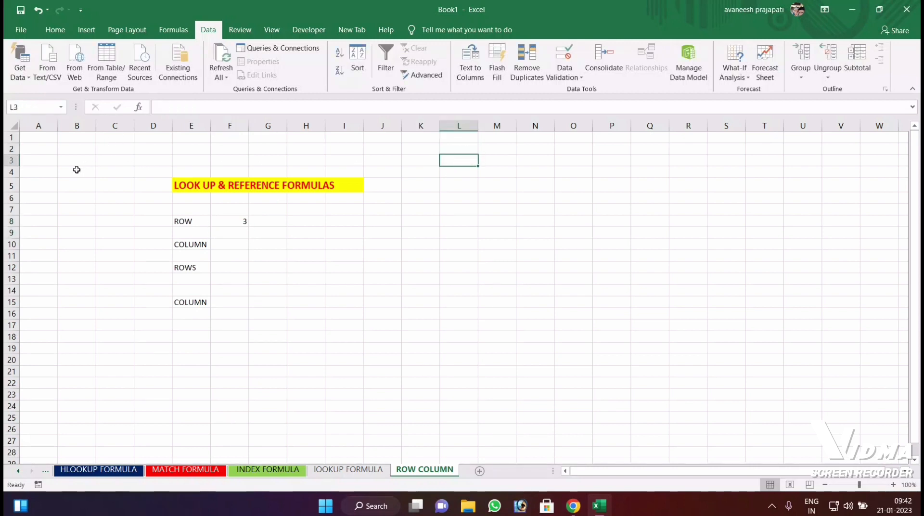
Enter a COLUMN formula referencing K4 in F10, and select K4 to compare its column position
{"action": "left_click", "coordinate": [226, 244]}
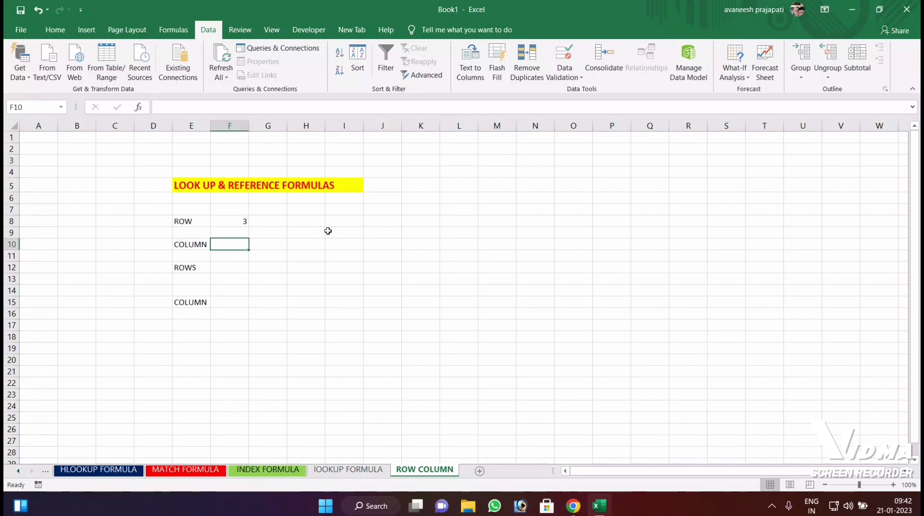
{"action": "type", "text": "=CO"}
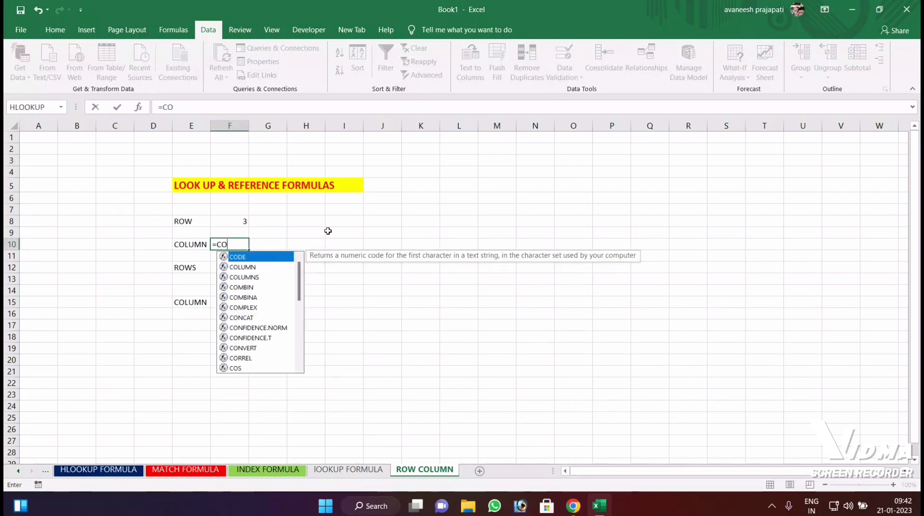
{"action": "type", "text": "LU"}
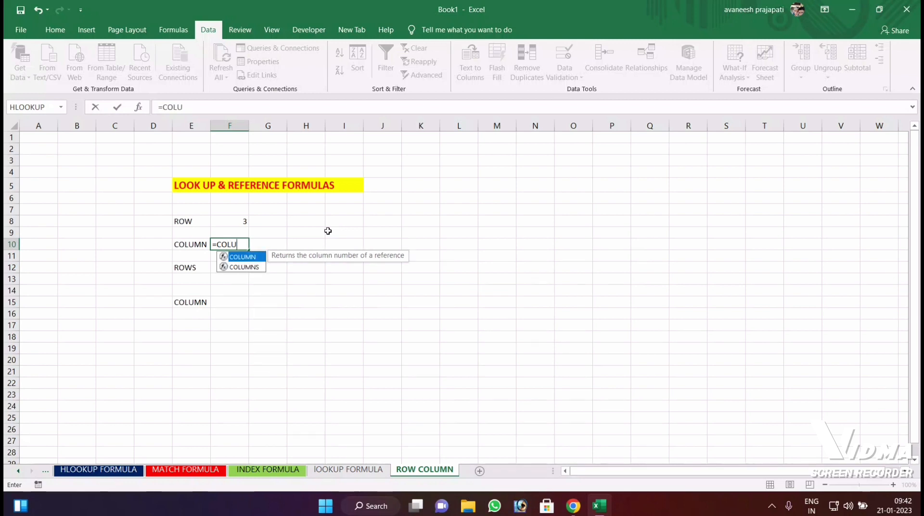
{"action": "type", "text": "MN("}
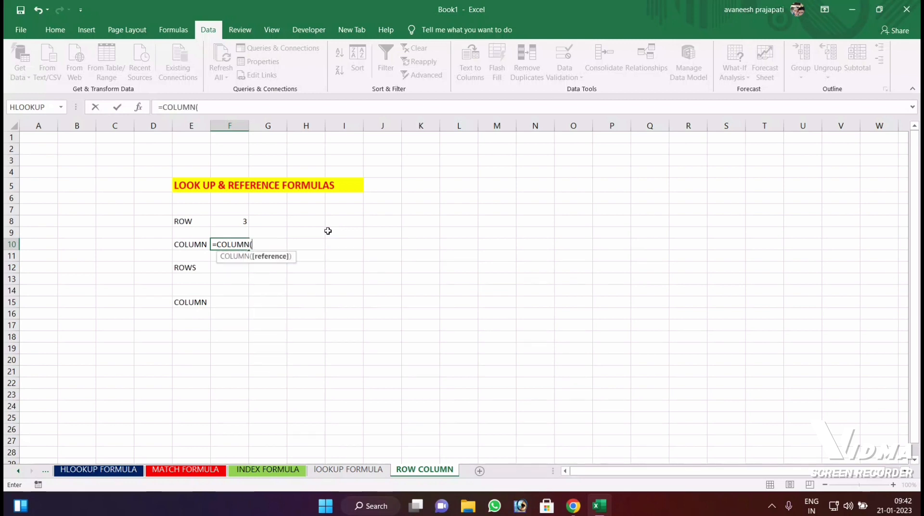
{"action": "left_click", "coordinate": [418, 172]}
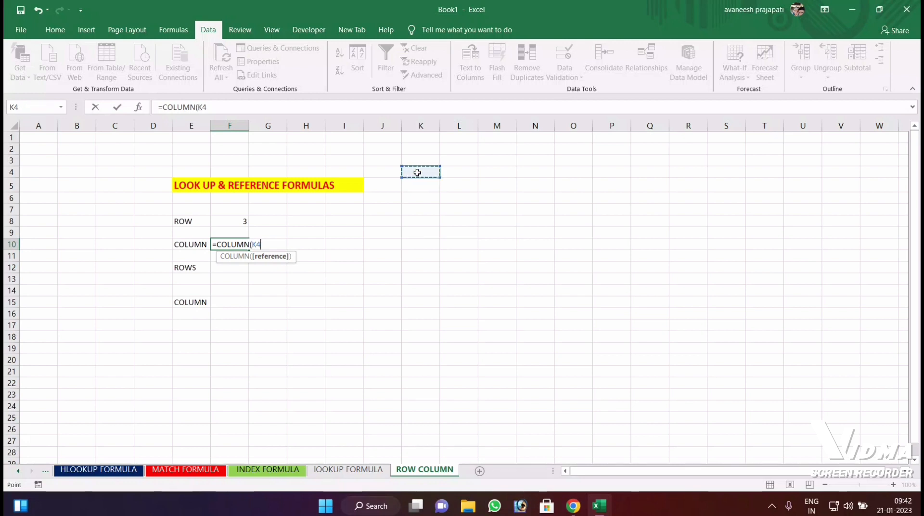
{"action": "key", "text": "Return"}
{"action": "left_click", "coordinate": [417, 173]}
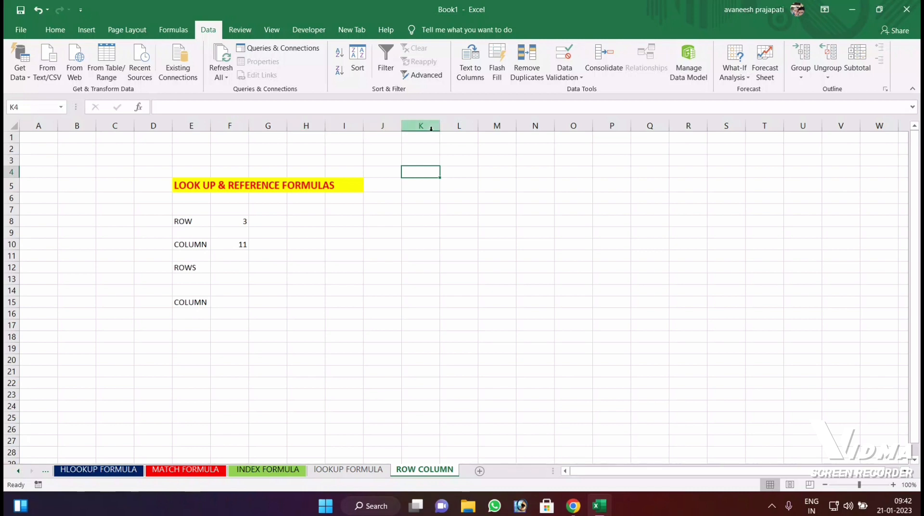
Enter =ROWS(K5:K13) in F12 beside the ROWS label and review the finished formula
{"action": "left_click", "coordinate": [235, 268]}
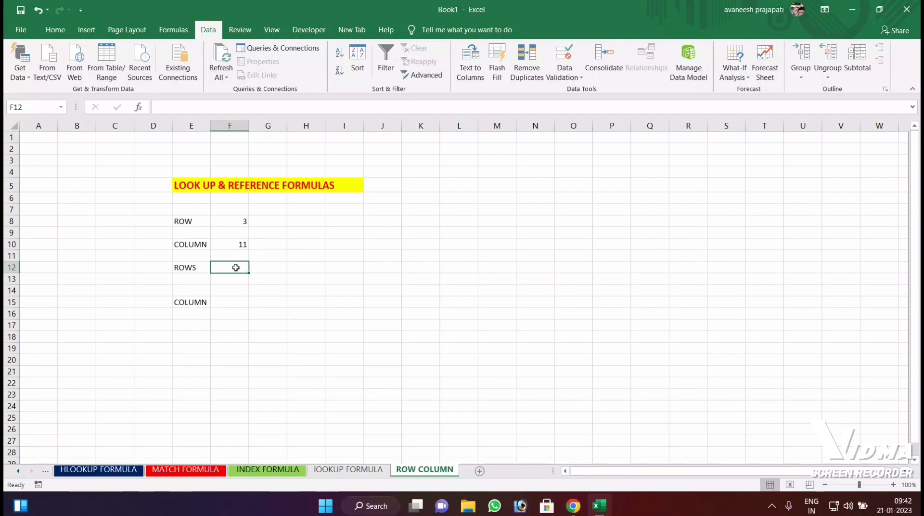
{"action": "type", "text": "="}
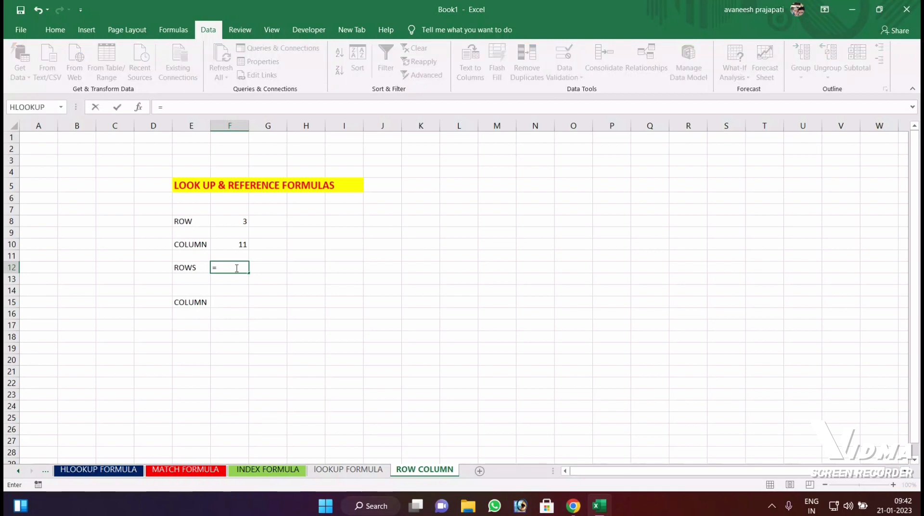
{"action": "type", "text": "RO"}
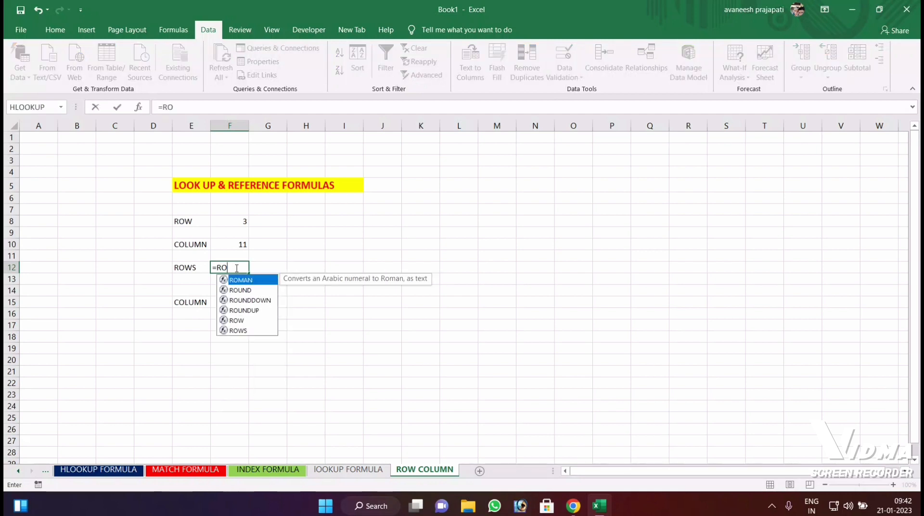
{"action": "type", "text": "WS("}
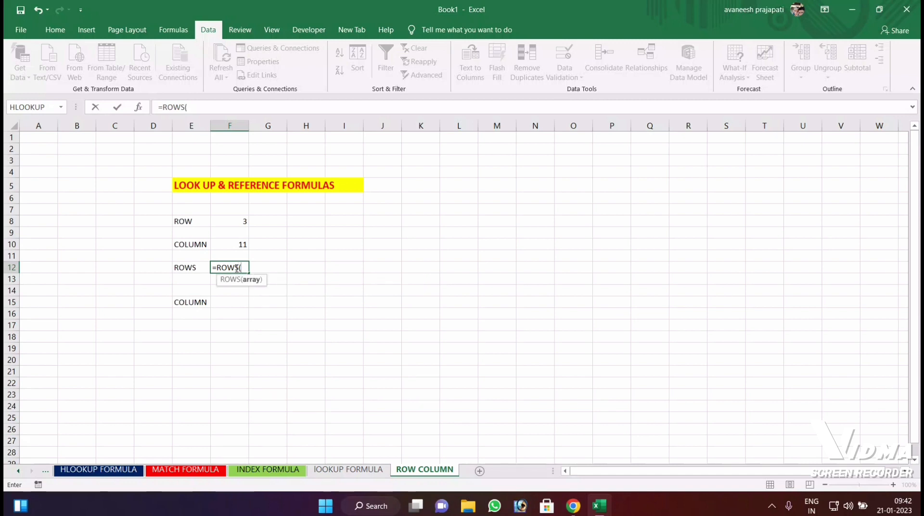
{"action": "left_click_drag", "start_coordinate": [429, 183], "coordinate": [428, 275]}
{"action": "key", "text": "Return"}
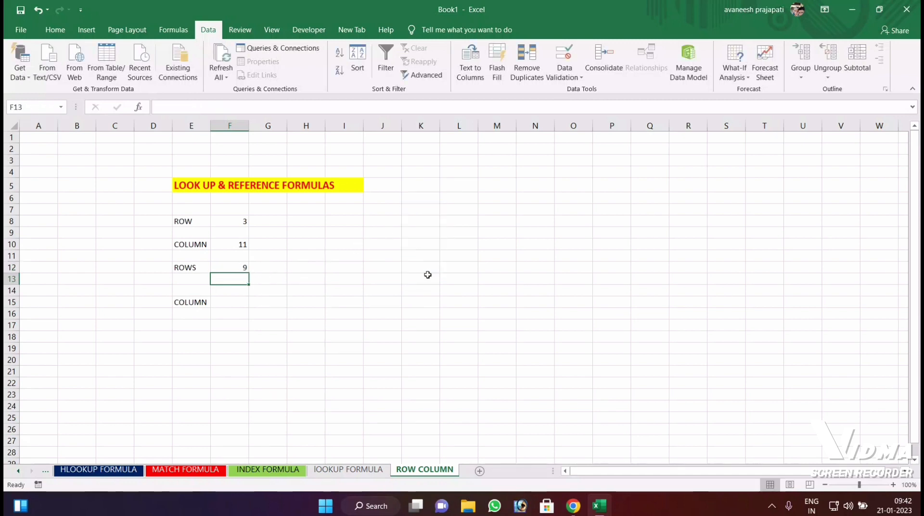
{"action": "left_click", "coordinate": [227, 264]}
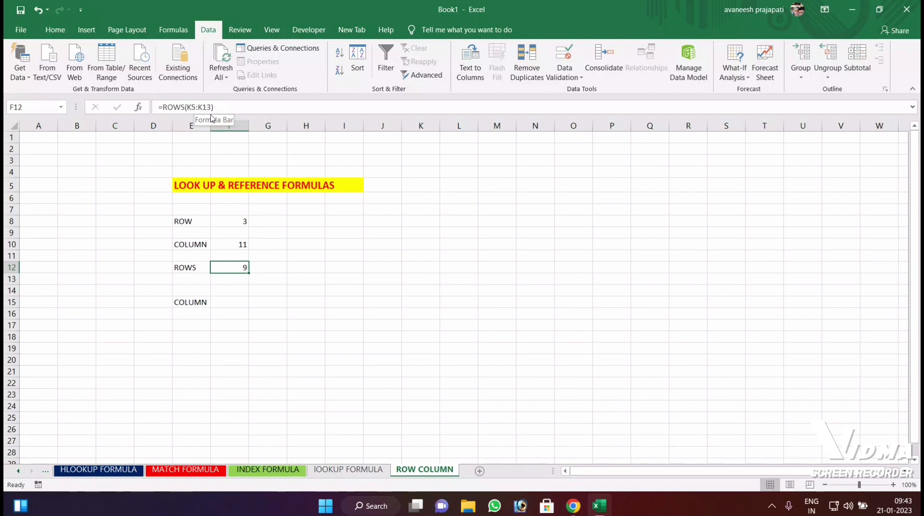
Change the label in E15 to COLUMNS
{"action": "left_click", "coordinate": [234, 300]}
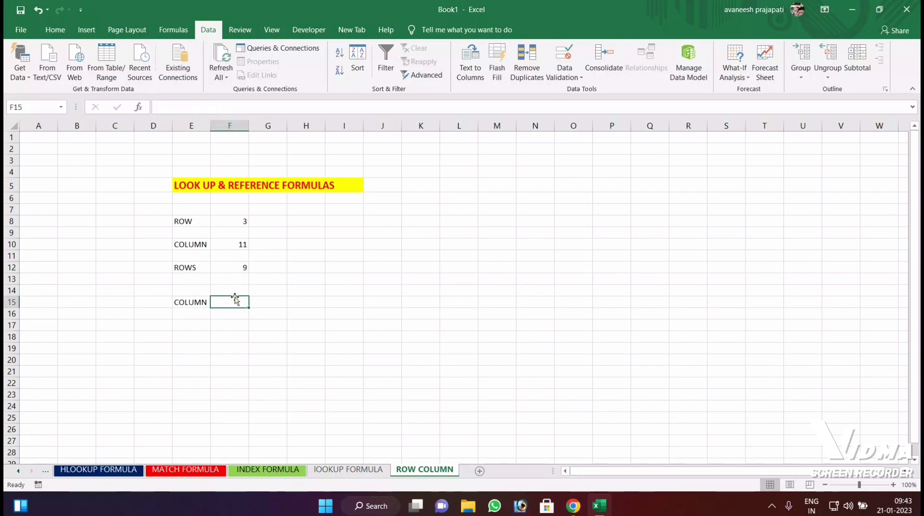
{"action": "left_click", "coordinate": [187, 302]}
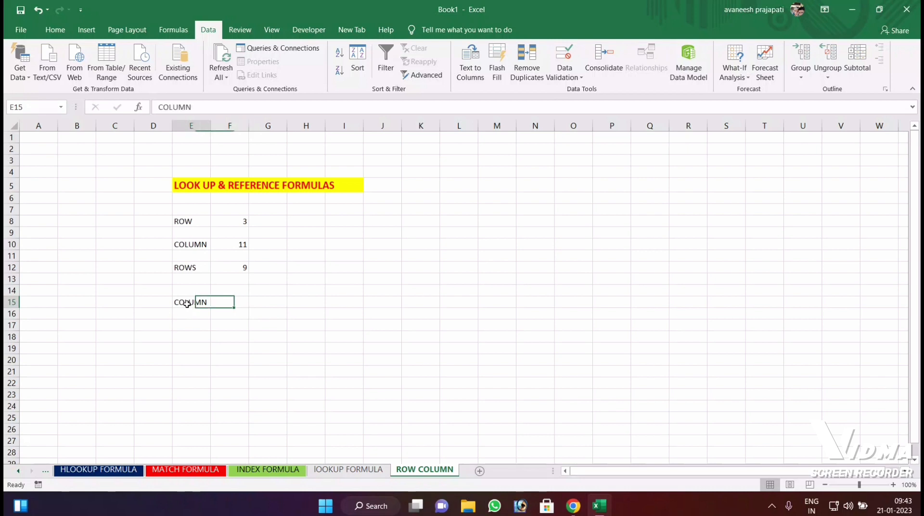
{"action": "left_click", "coordinate": [192, 107]}
{"action": "type", "text": "S"}
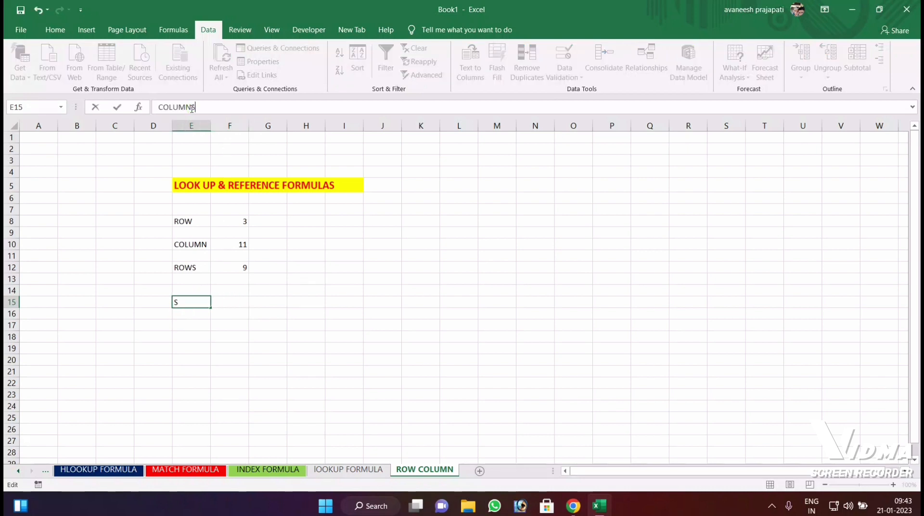
{"action": "key", "text": "Return"}
Enter a COLUMN formula in F15 beside the COLUMNS label, using the range J9:S9 as its reference
{"action": "left_click", "coordinate": [234, 300]}
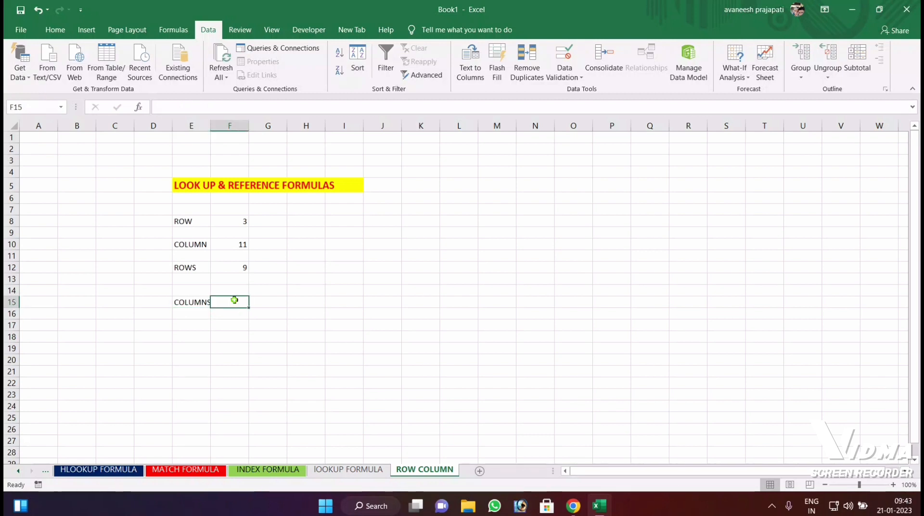
{"action": "type", "text": "="}
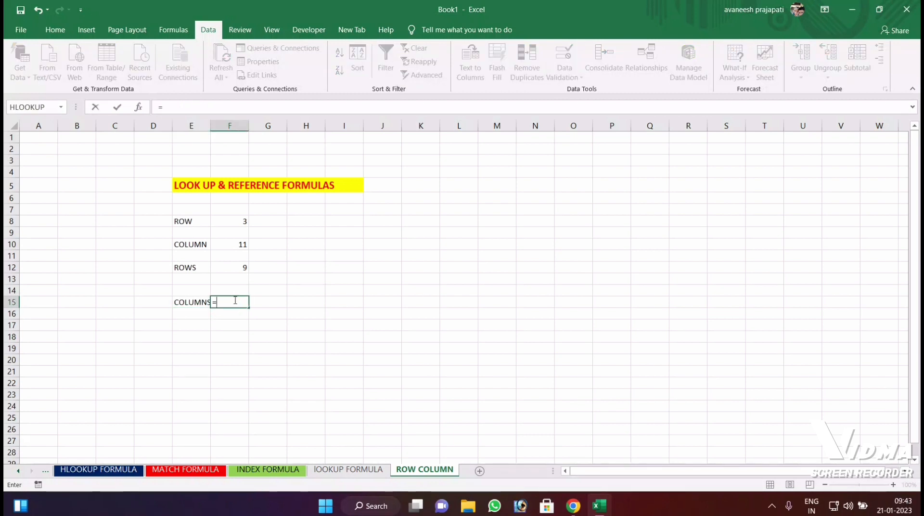
{"action": "type", "text": "C"}
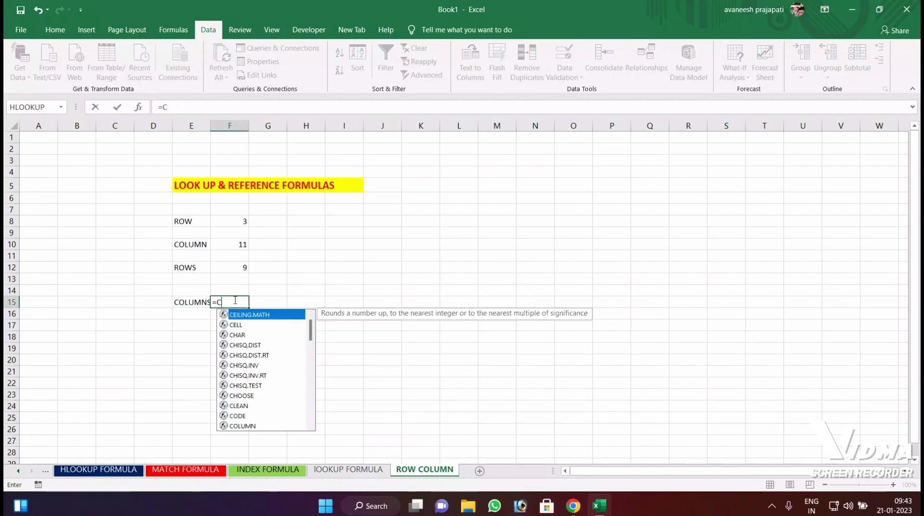
{"action": "type", "text": "OLUMN"}
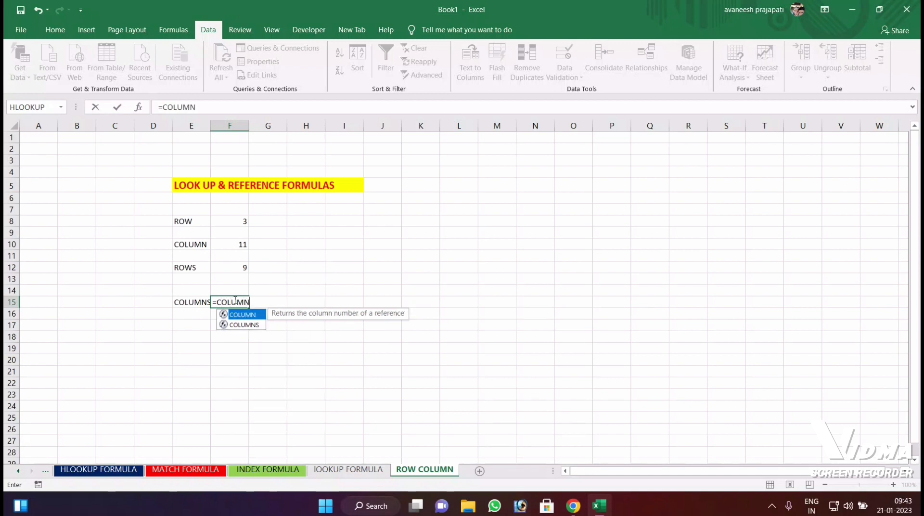
{"action": "type", "text": "("}
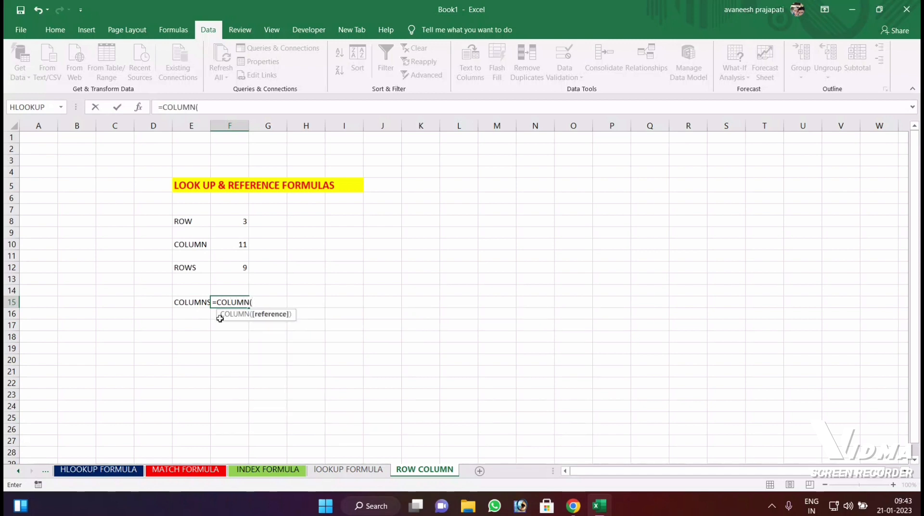
{"action": "left_click_drag", "start_coordinate": [390, 234], "coordinate": [733, 234]}
{"action": "key", "text": "Return"}
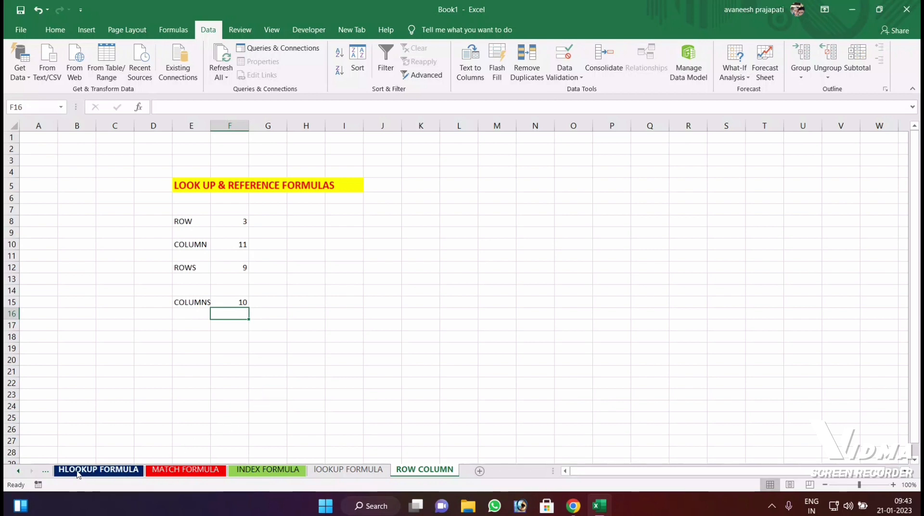
{"action": "left_click", "coordinate": [17, 470]}
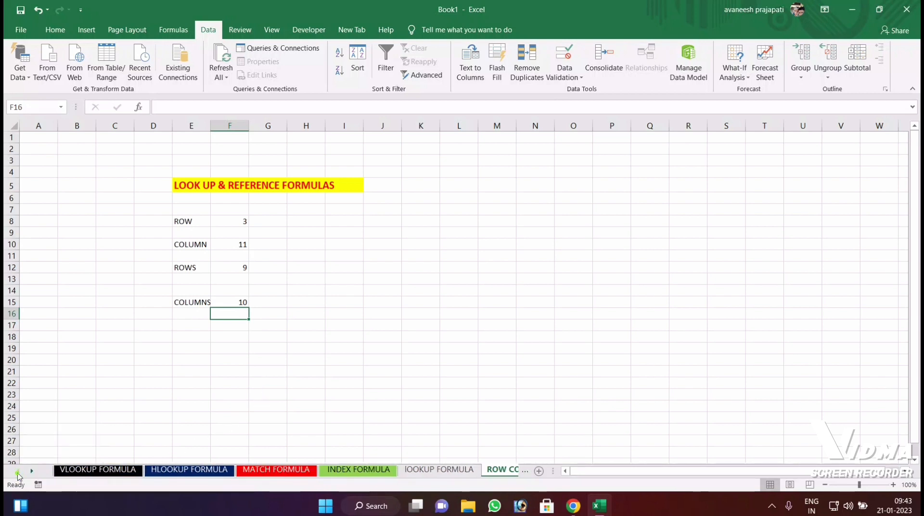
{"action": "left_click", "coordinate": [322, 302]}
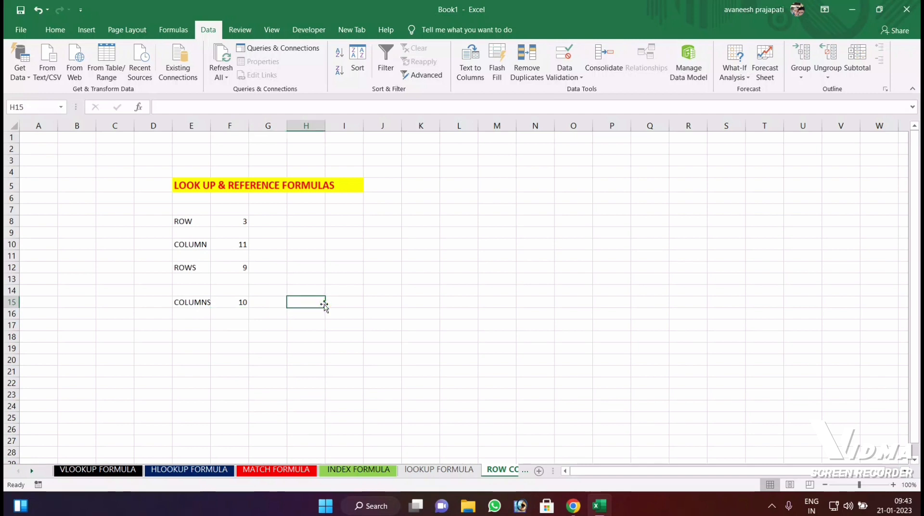